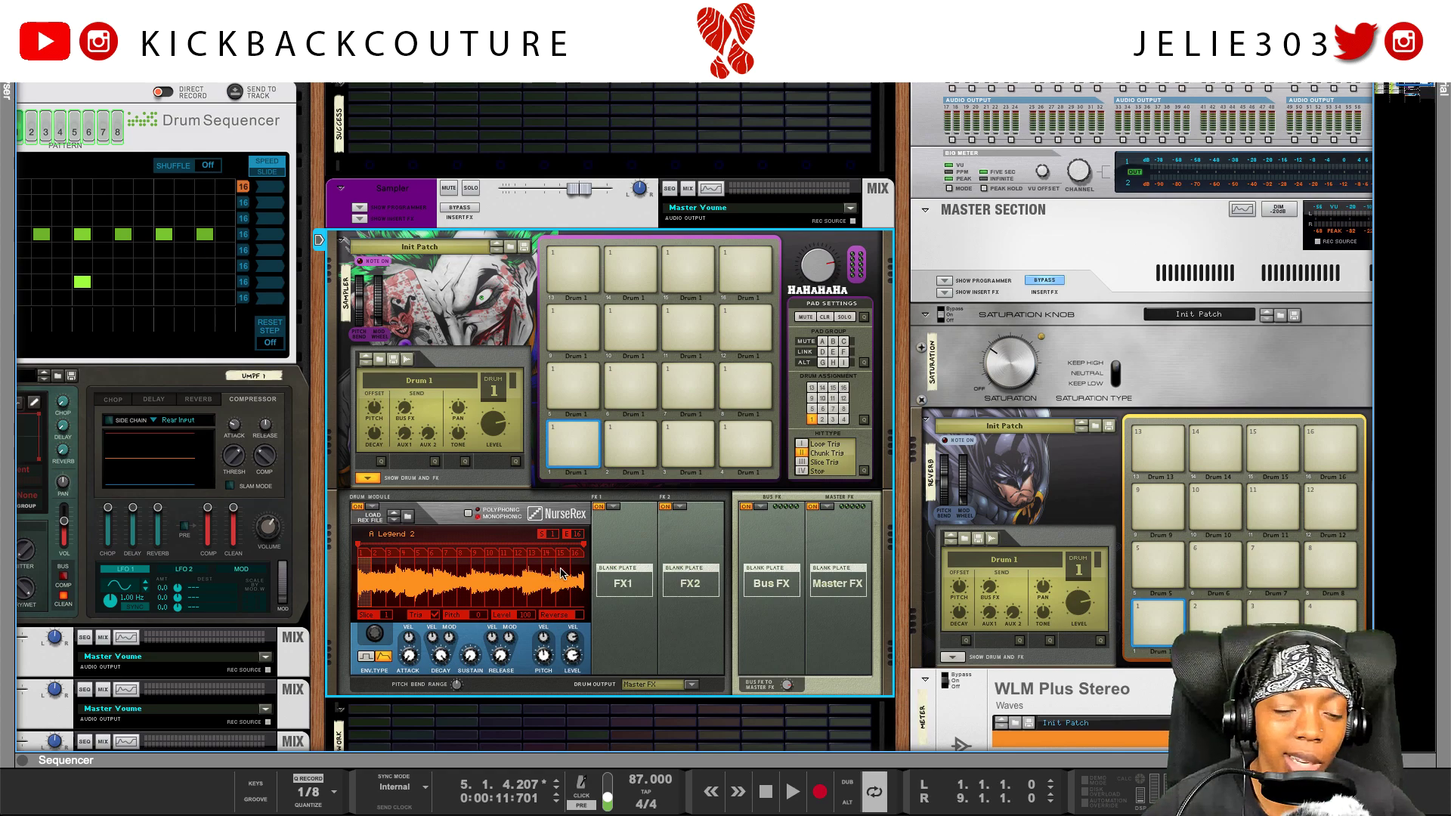
Browse the Rack Extensions content for Drum Sequencer's Combi Patches and expand the Uptempo folder.
scroll(563, 574, down, 15)
scroll(588, 563, left, 3)
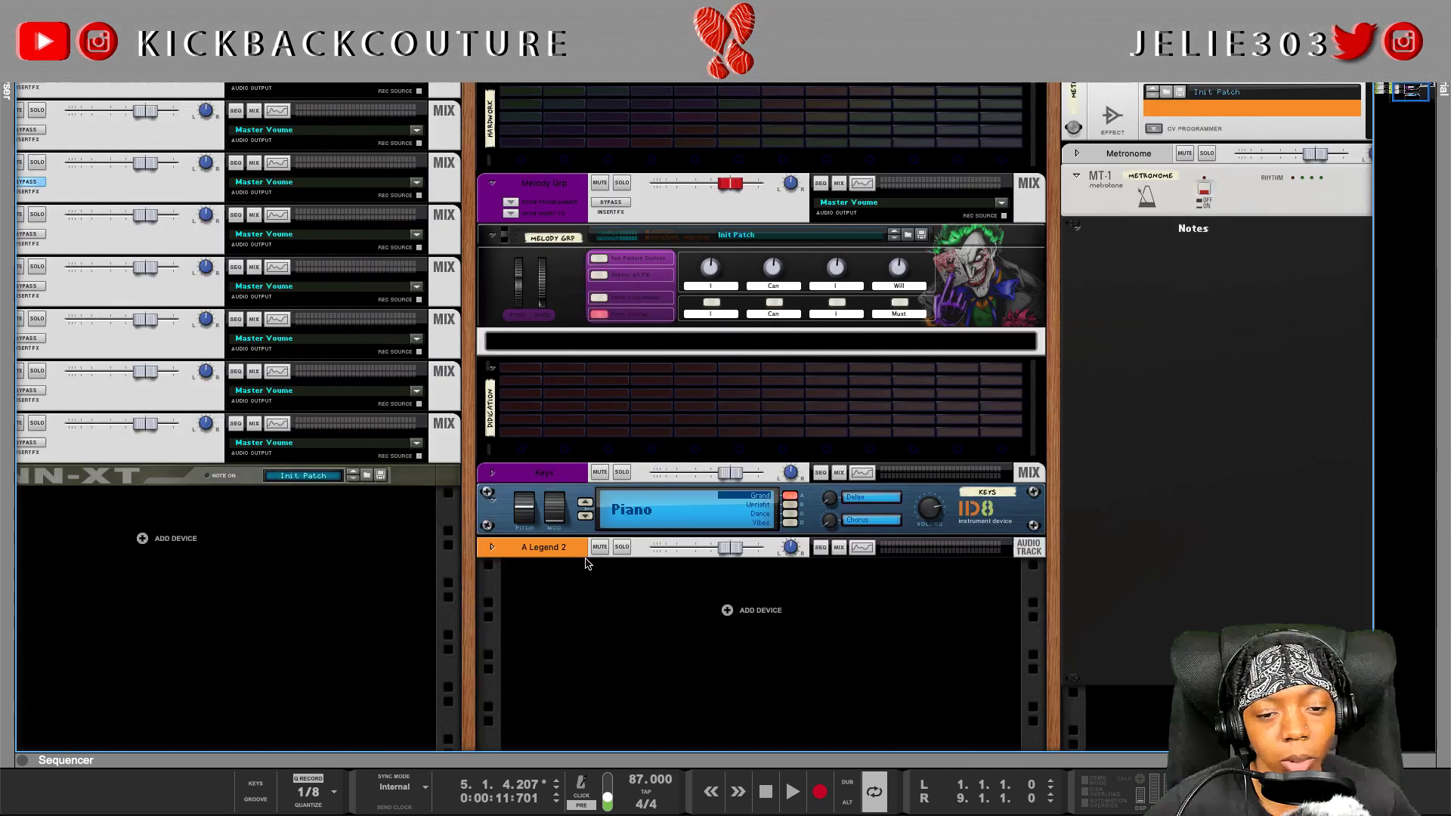
scroll(586, 563, left, 3)
key(F3)
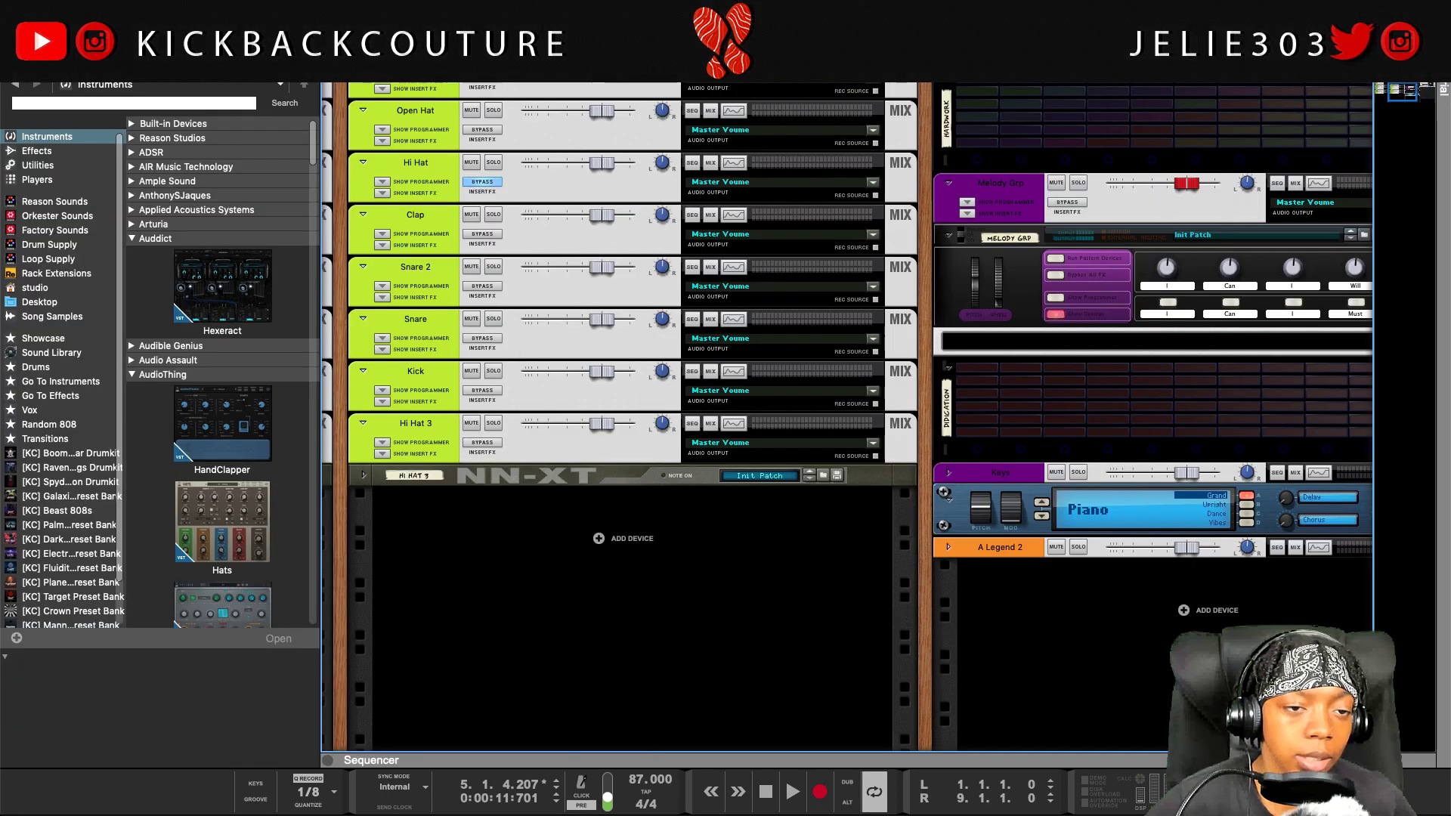
click(89, 271)
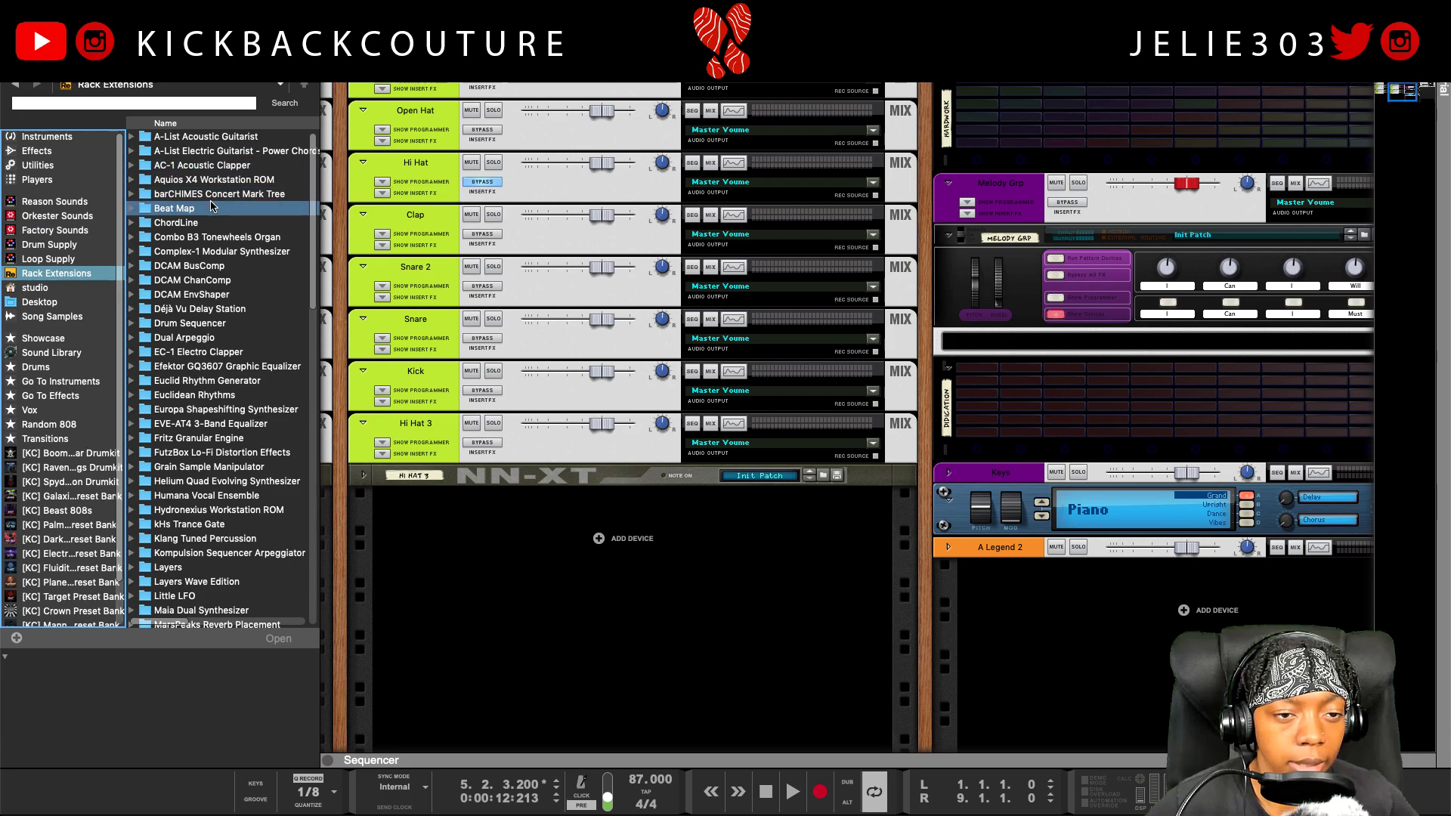
double_click(192, 324)
double_click(204, 137)
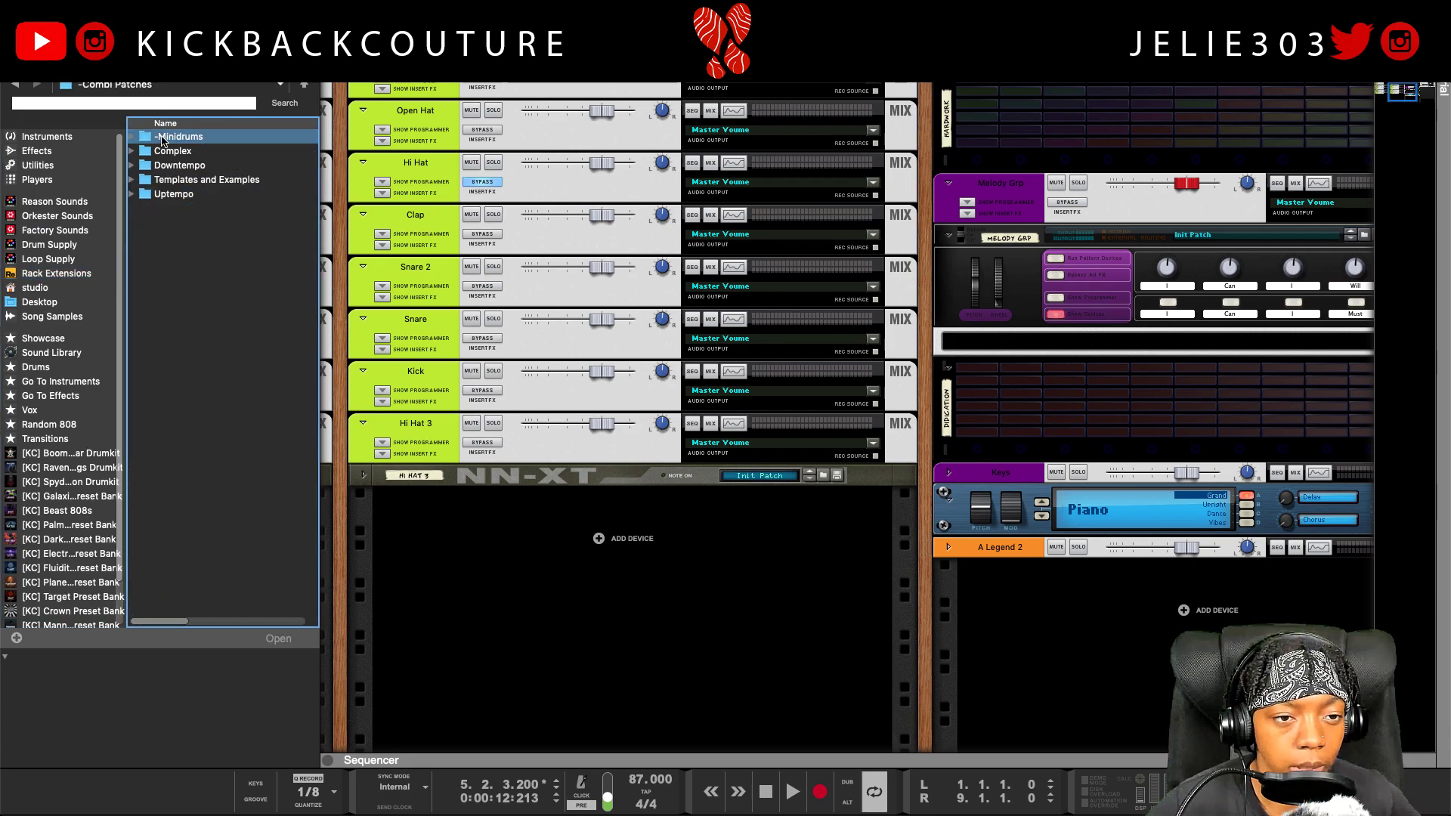
click(134, 195)
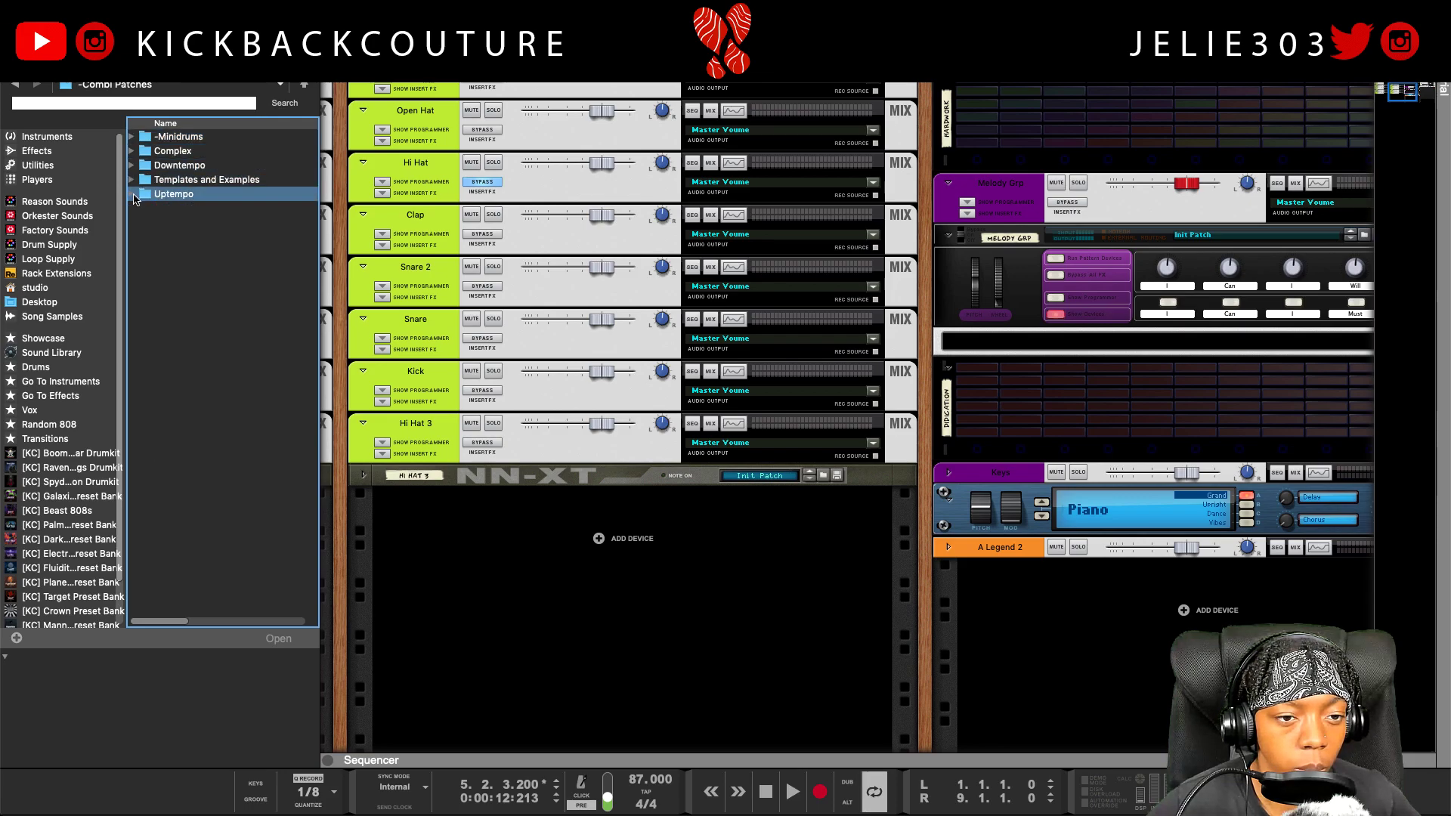
Add Breakbeat 4.cmb below the NN-XT in the drum rack column and show the Combinator's inner devices.
click(202, 280)
drag(202, 280, 561, 605)
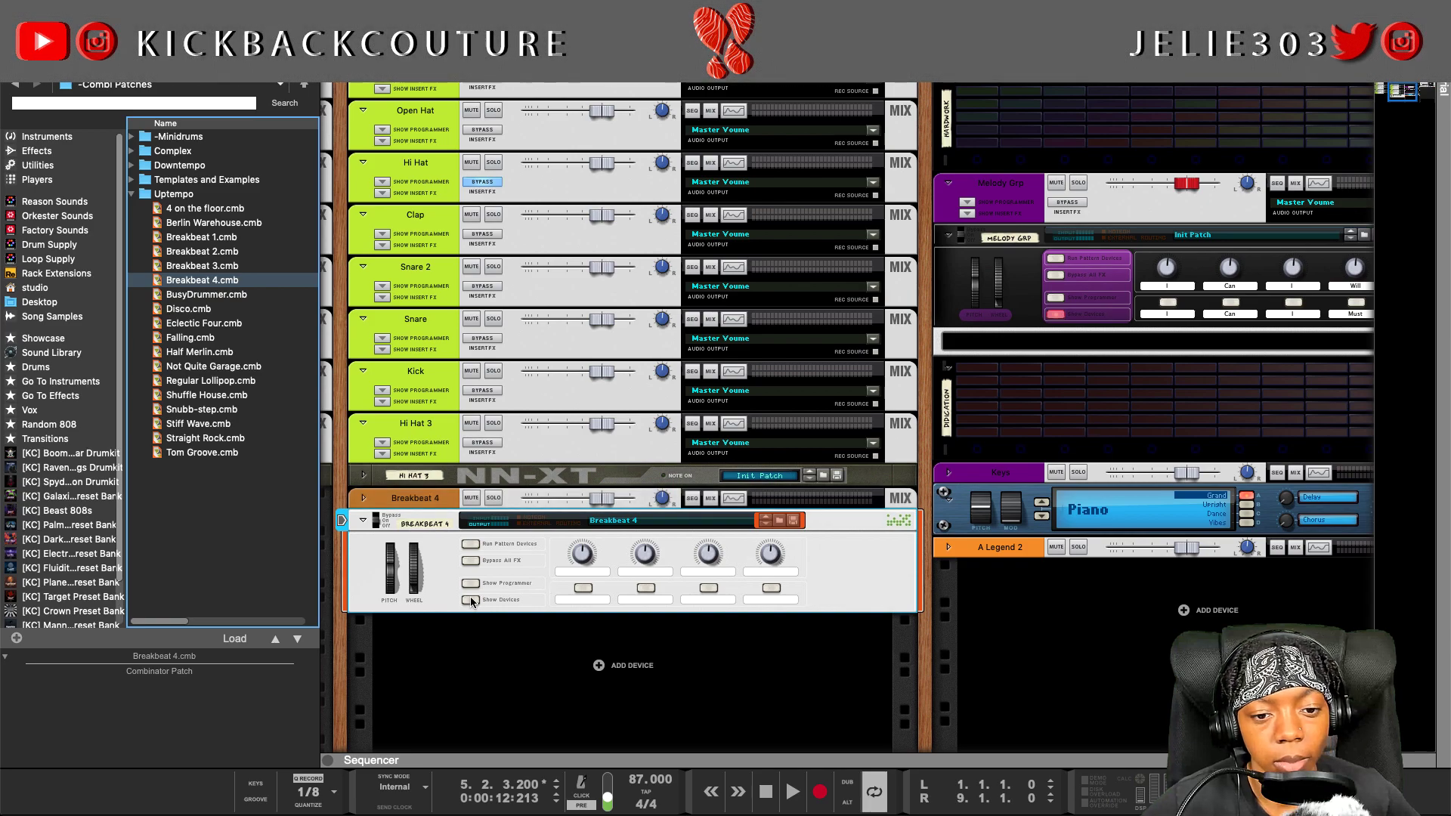
click(470, 600)
scroll(618, 534, up, 2)
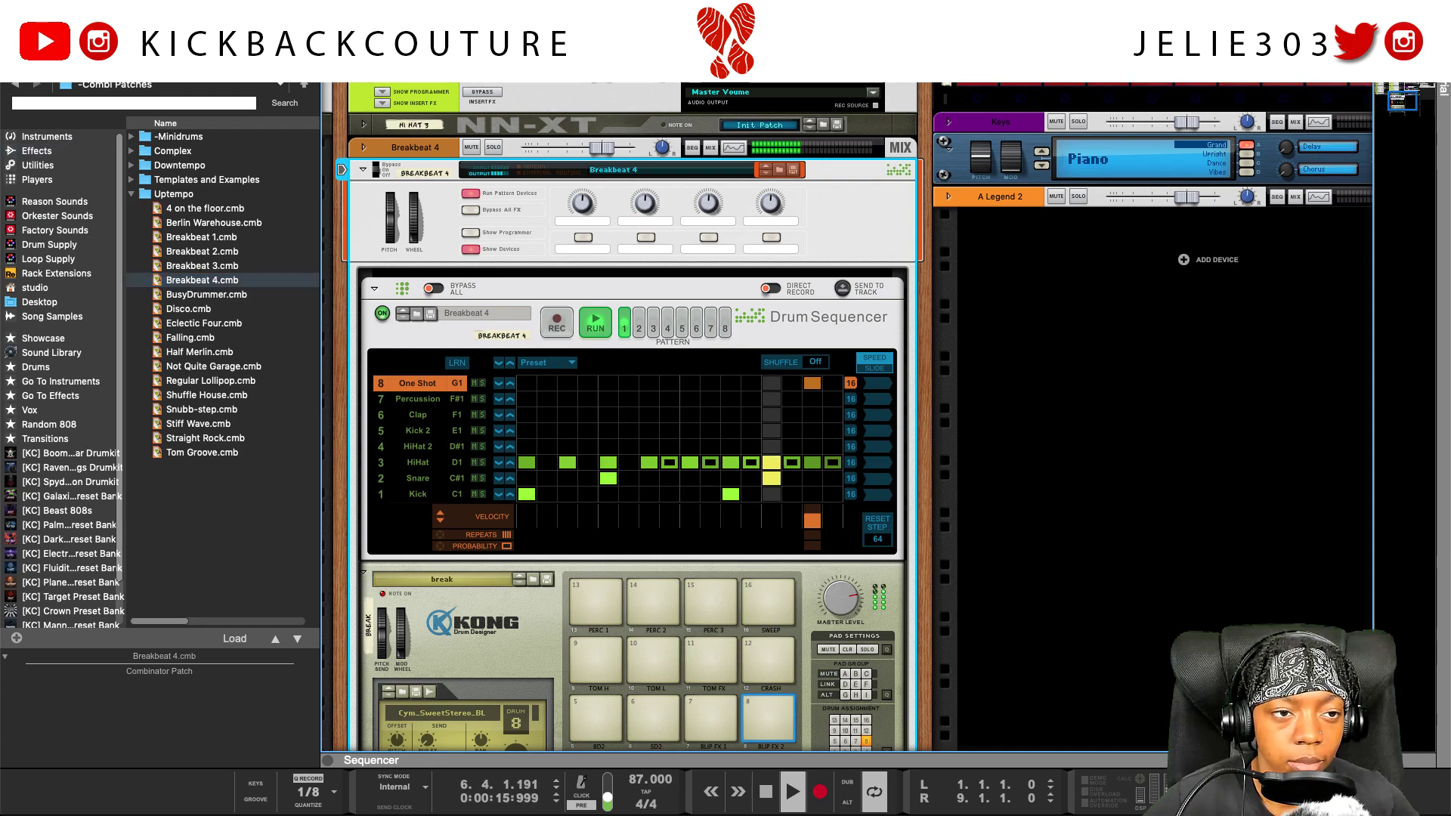
Add the Reason Studios Drum Sequencer player to the Sampler Kong device in the melody rack column.
key(F3)
scroll(279, 156, right, 5)
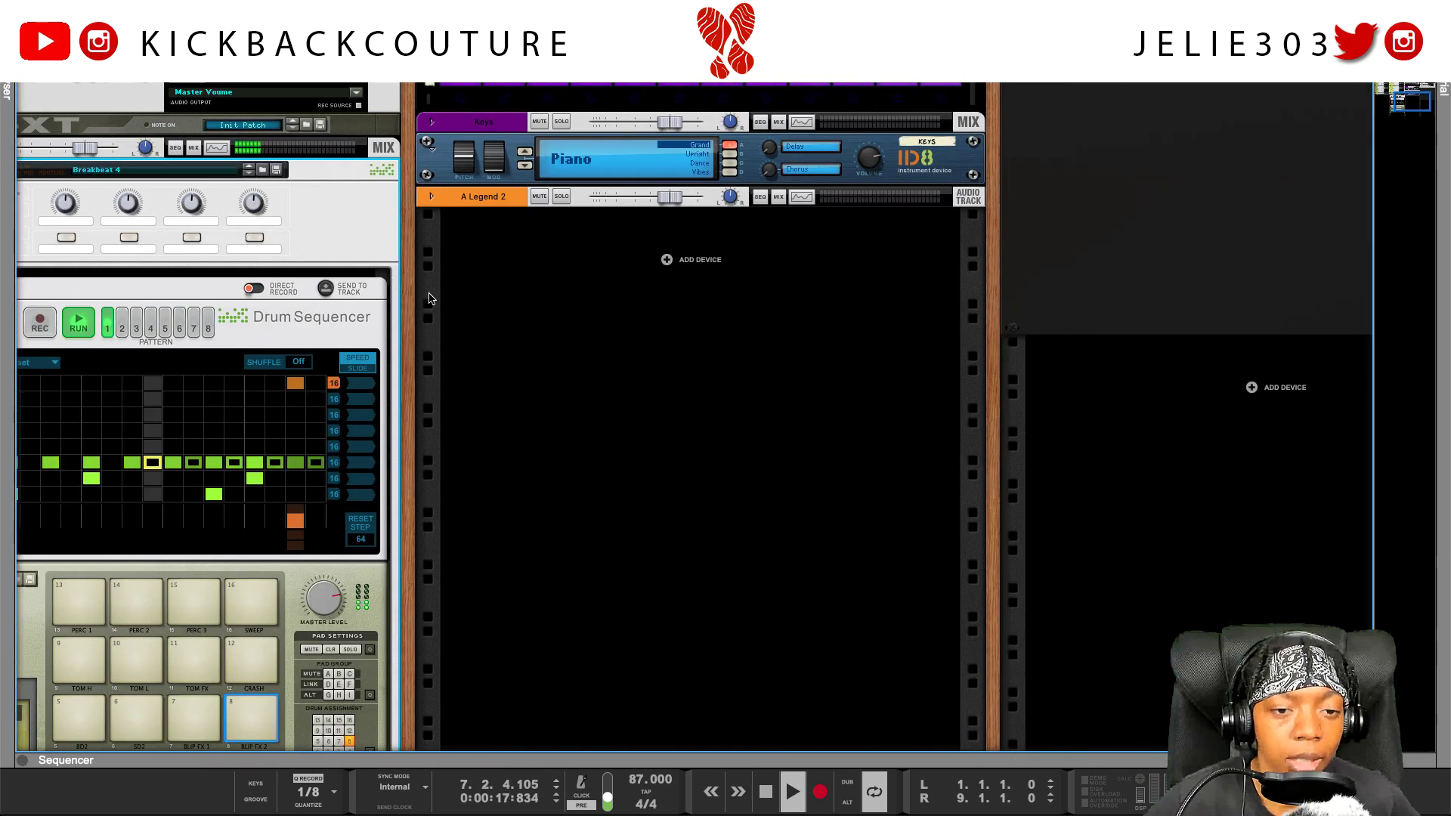
scroll(446, 326, up, 3)
scroll(446, 327, up, 8)
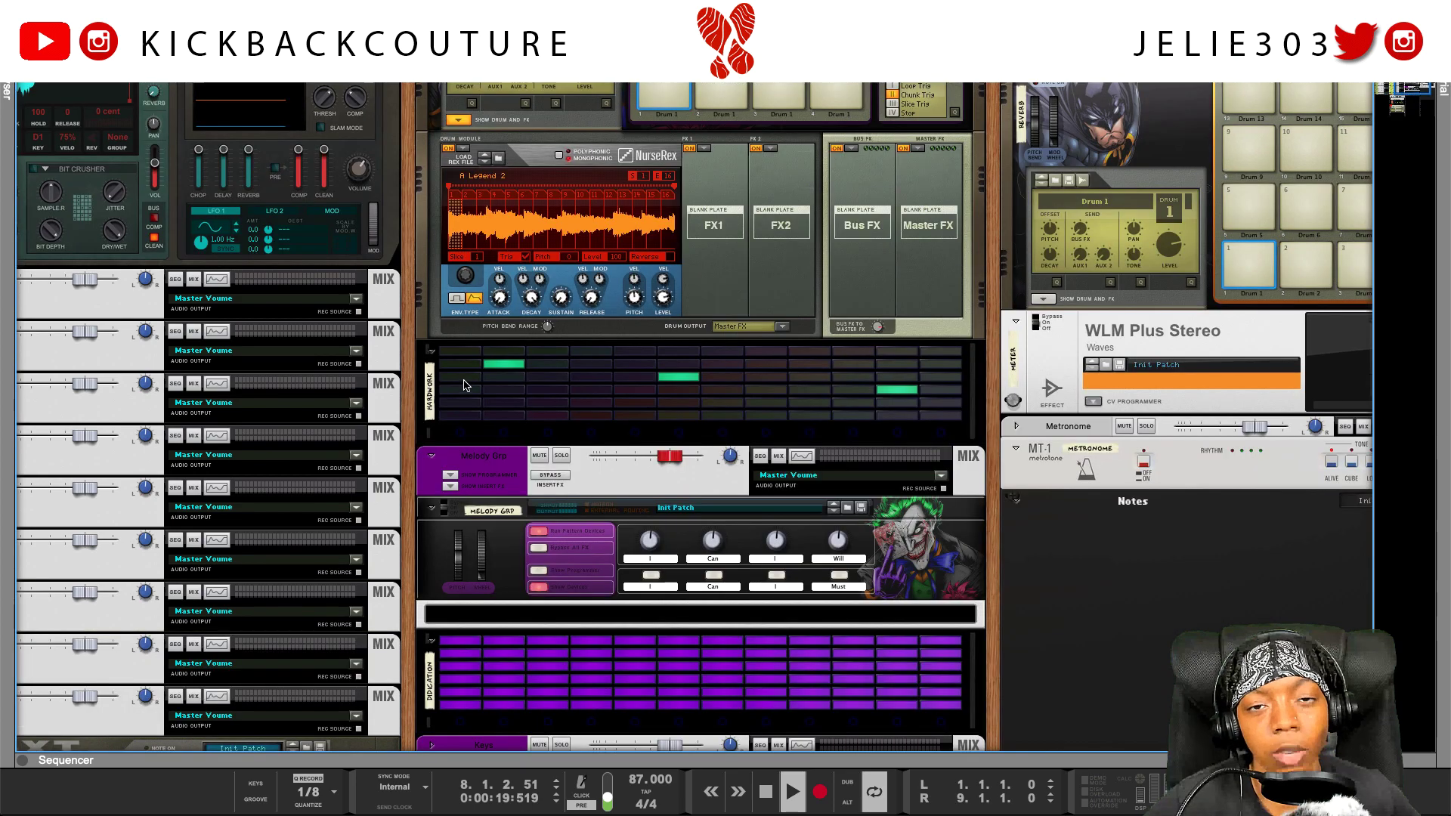
scroll(478, 391, up, 1)
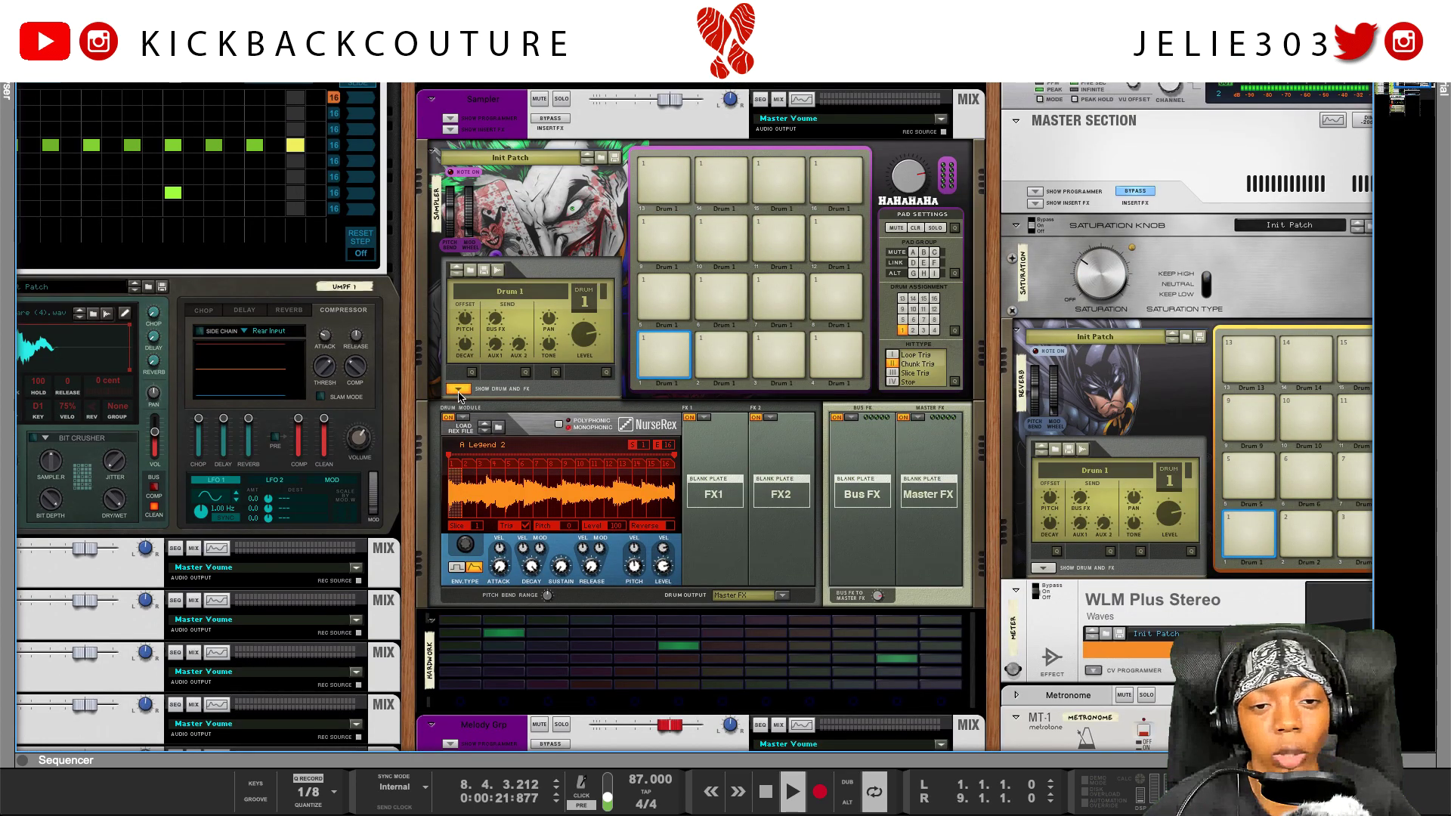
scroll(460, 397, up, 1)
scroll(134, 123, up, 1)
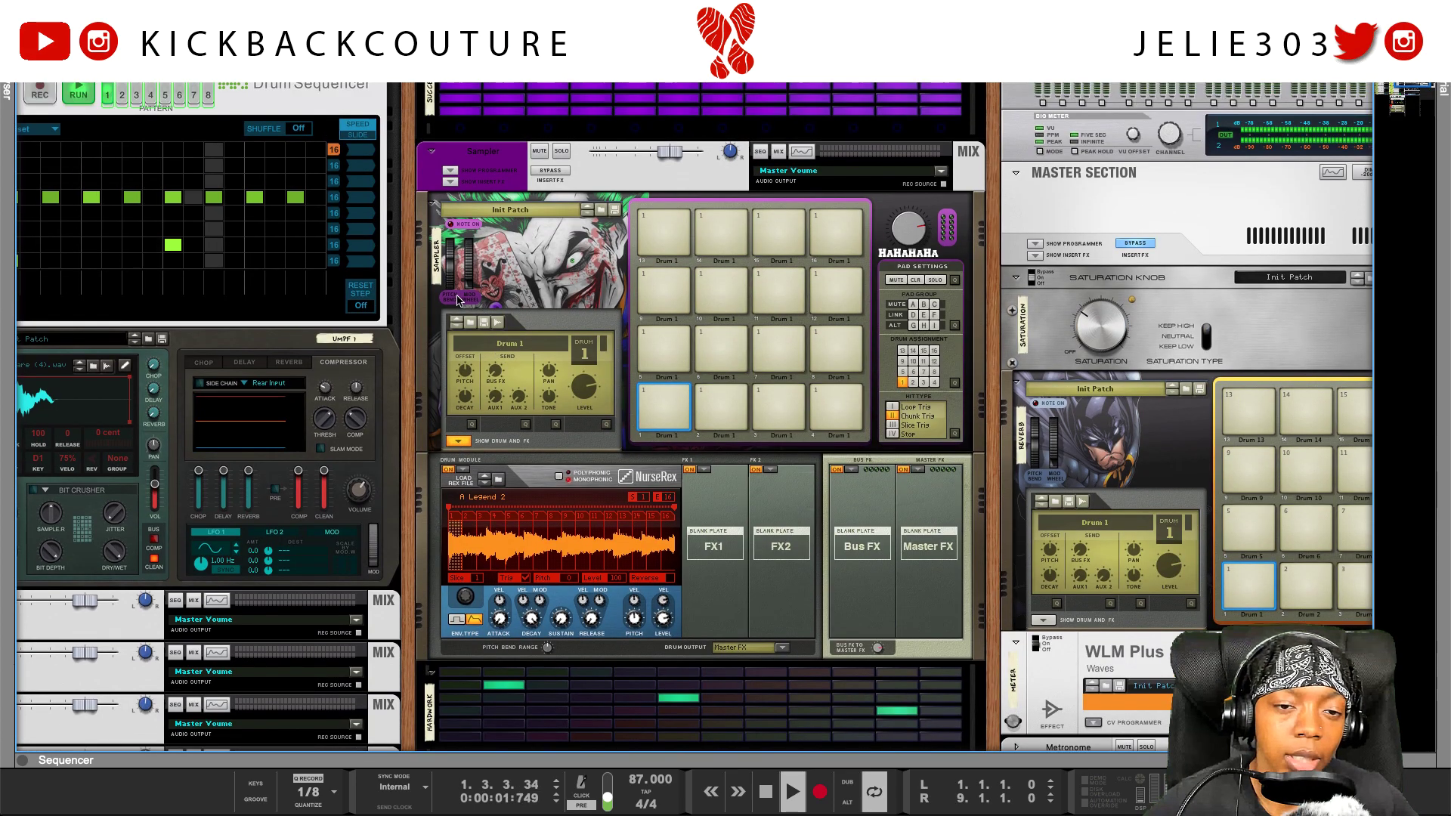
key(F3)
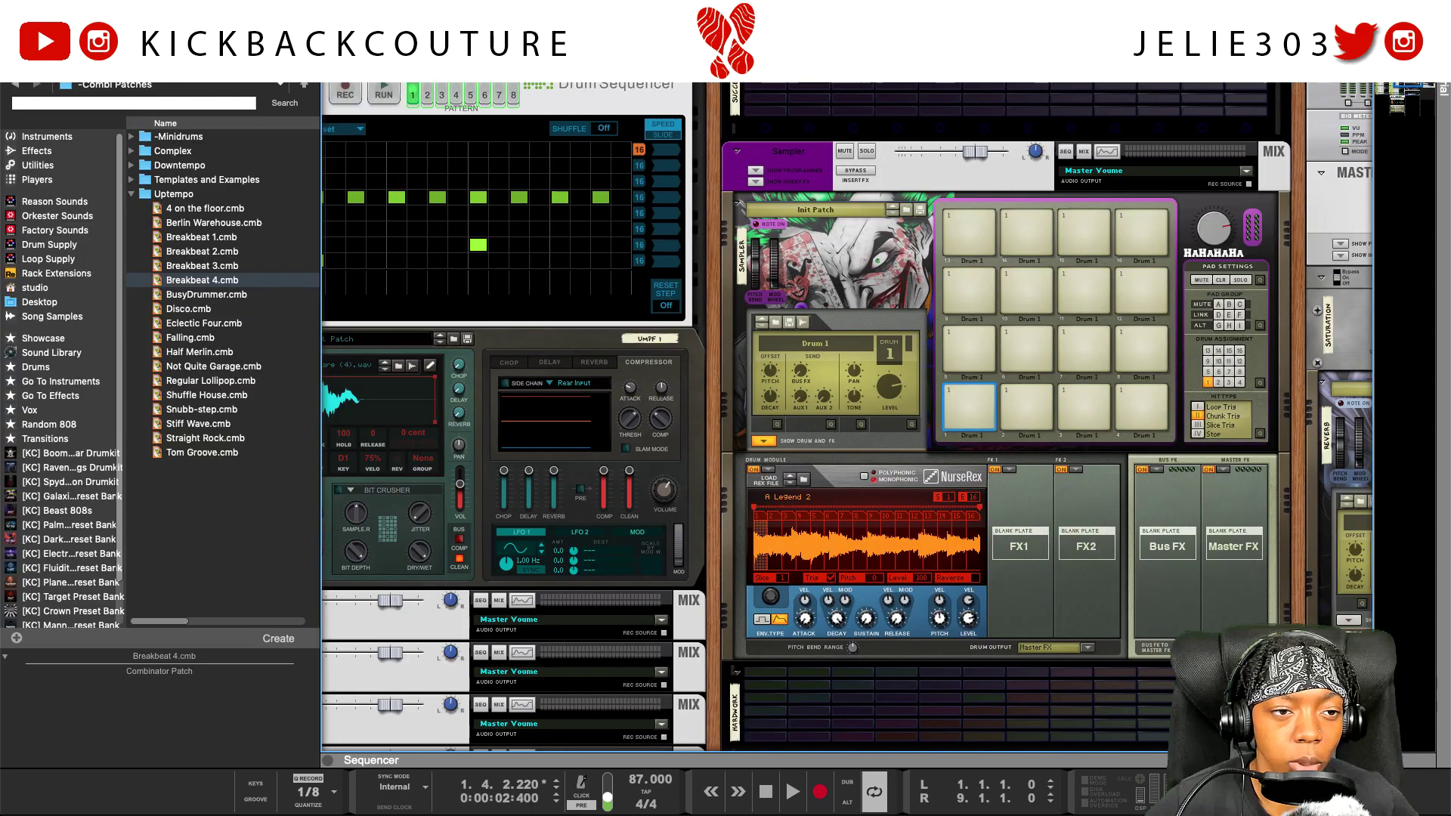
click(62, 181)
click(223, 370)
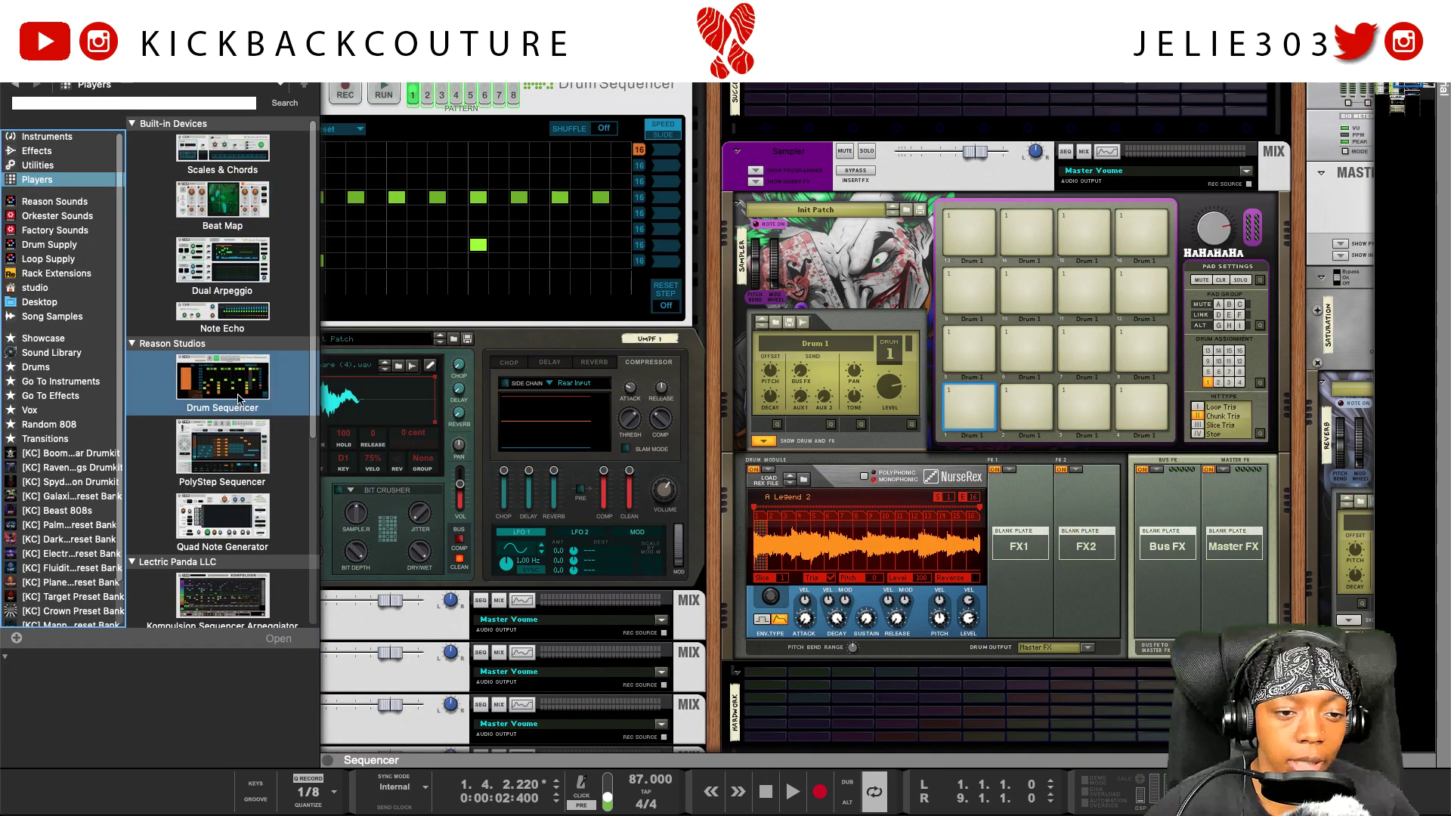
double_click(223, 370)
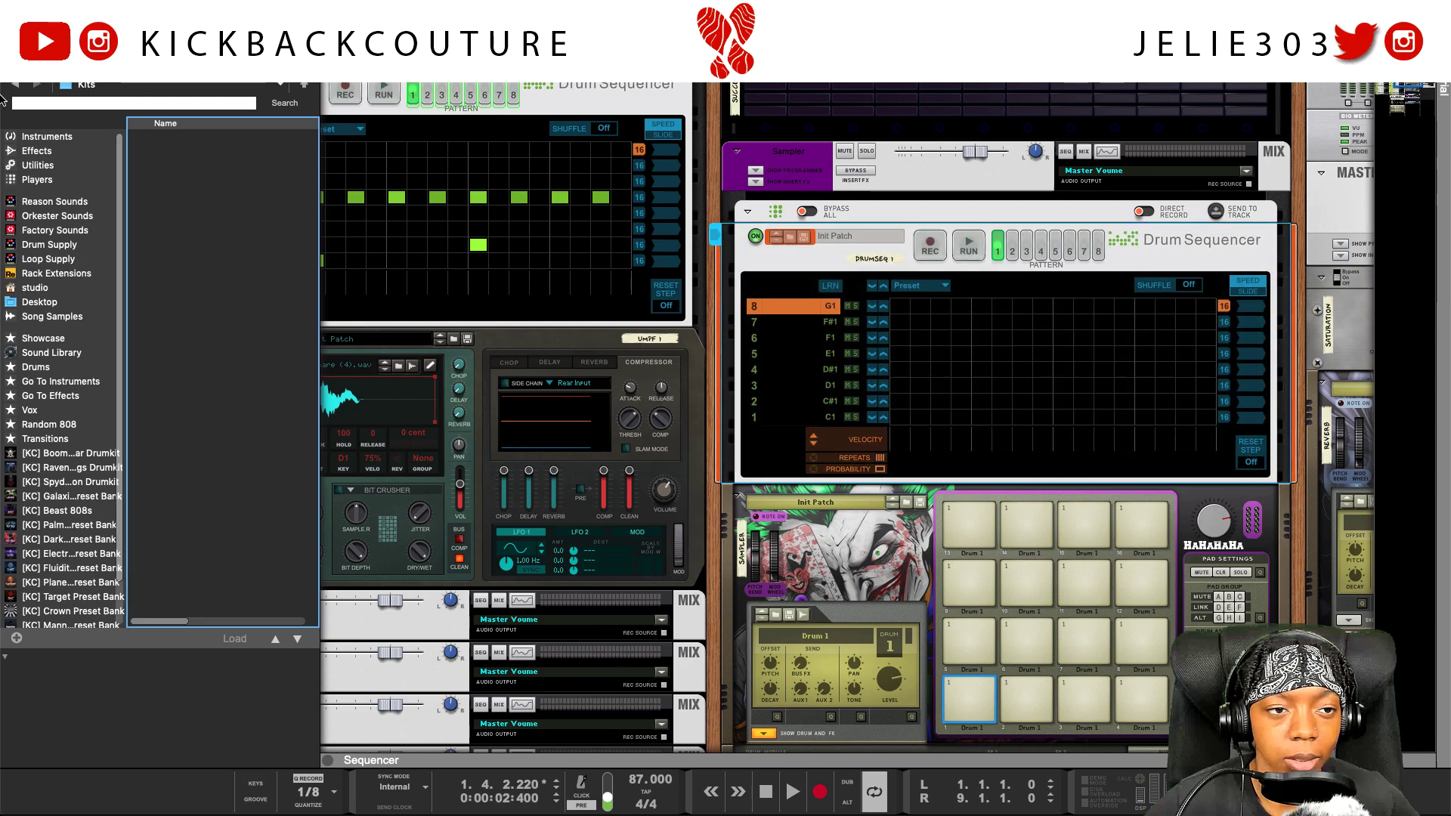
key(F3)
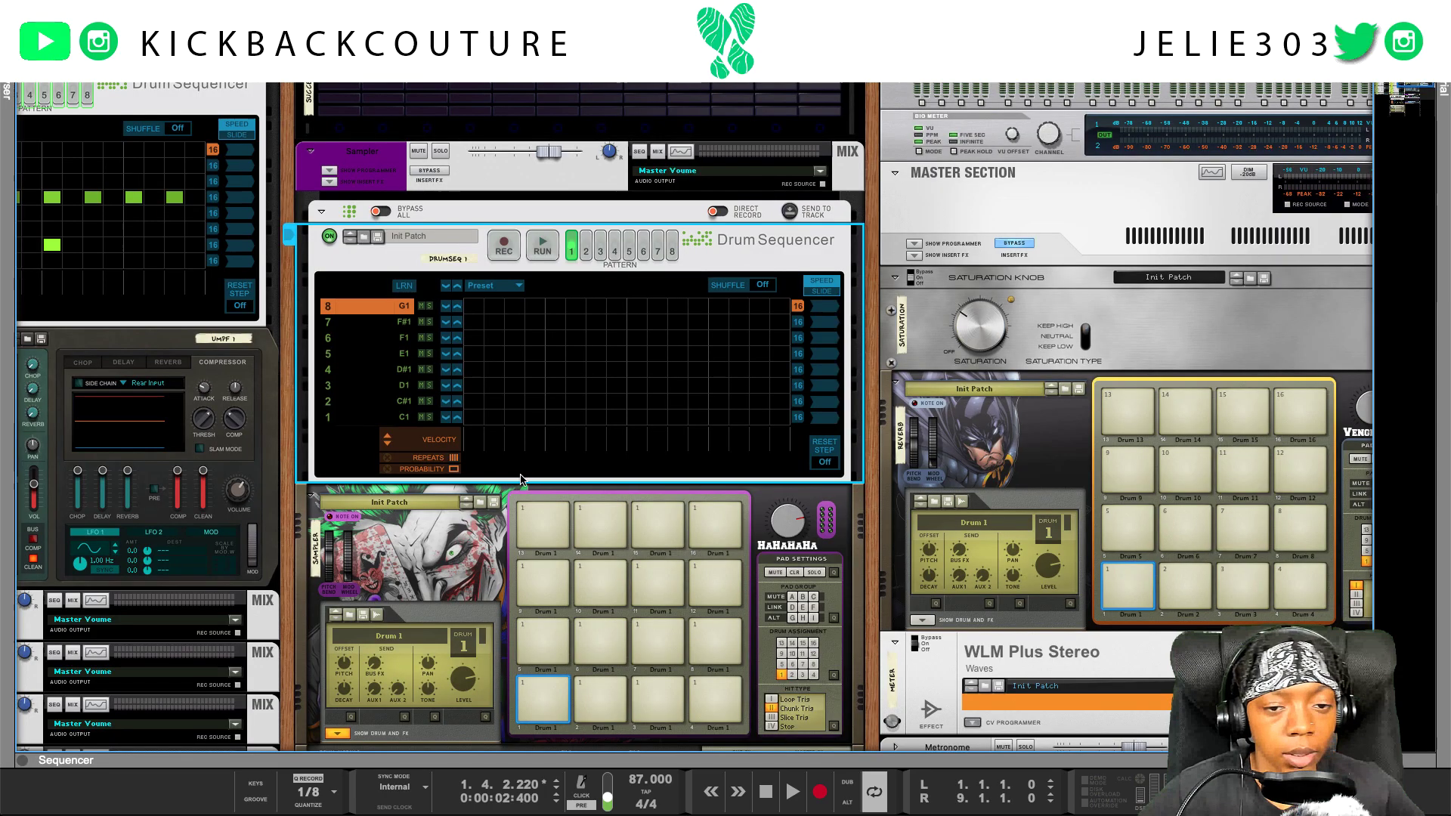
Program C1 hits on steps 1 and 5 and a D#1 hit on step 7 of pattern 1, and start playback.
click(473, 417)
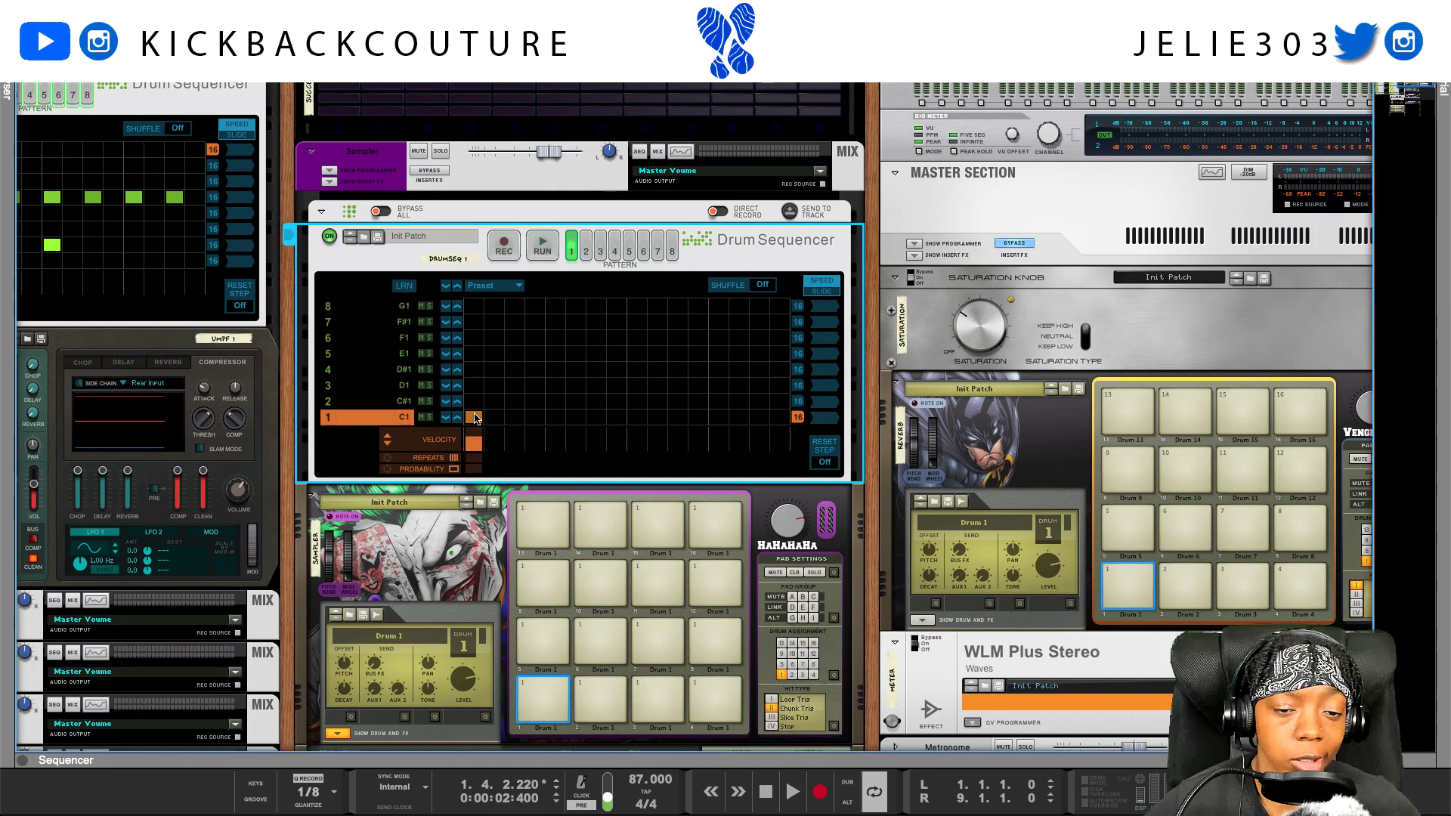
click(556, 417)
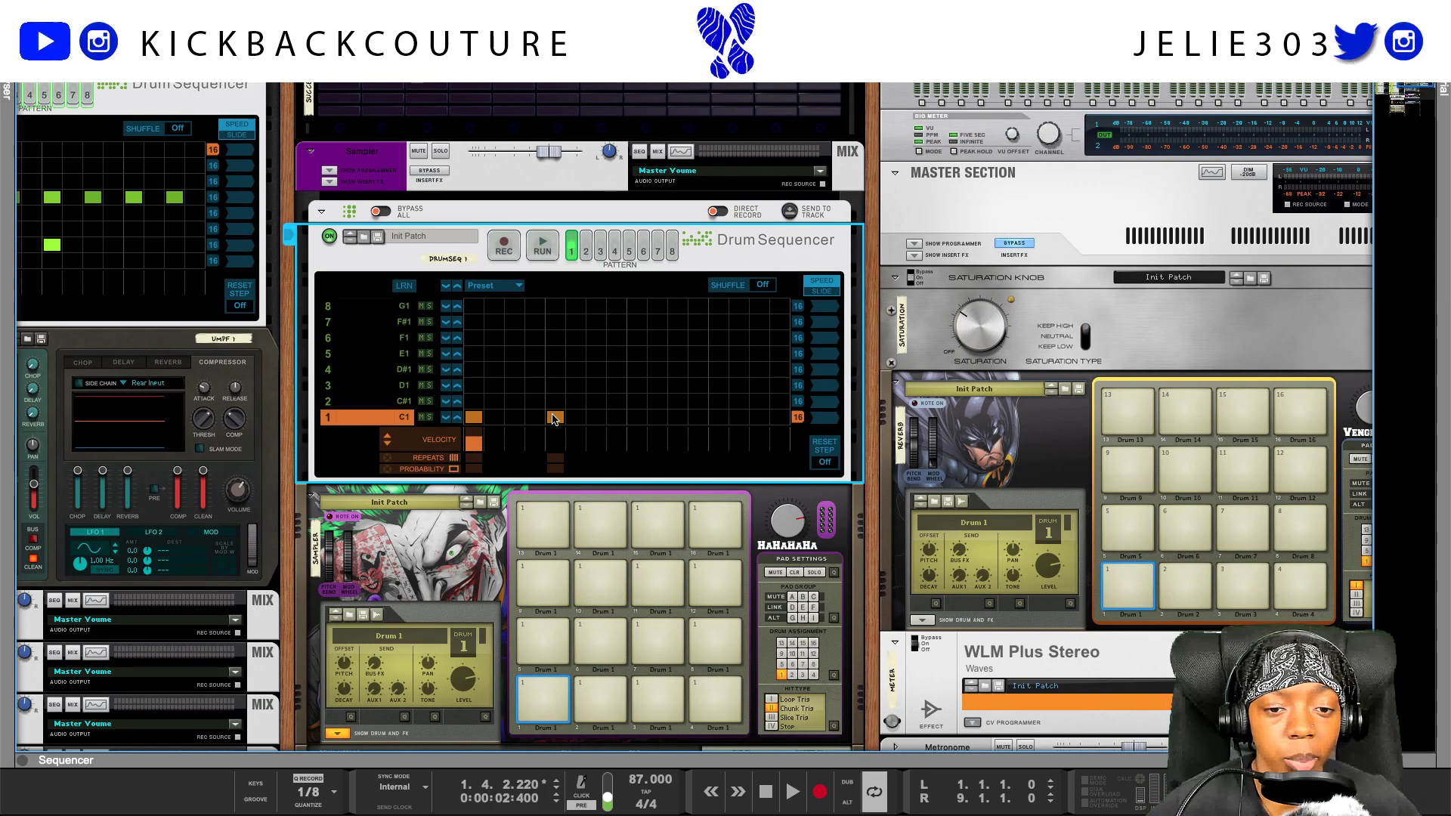
click(597, 370)
key(space)
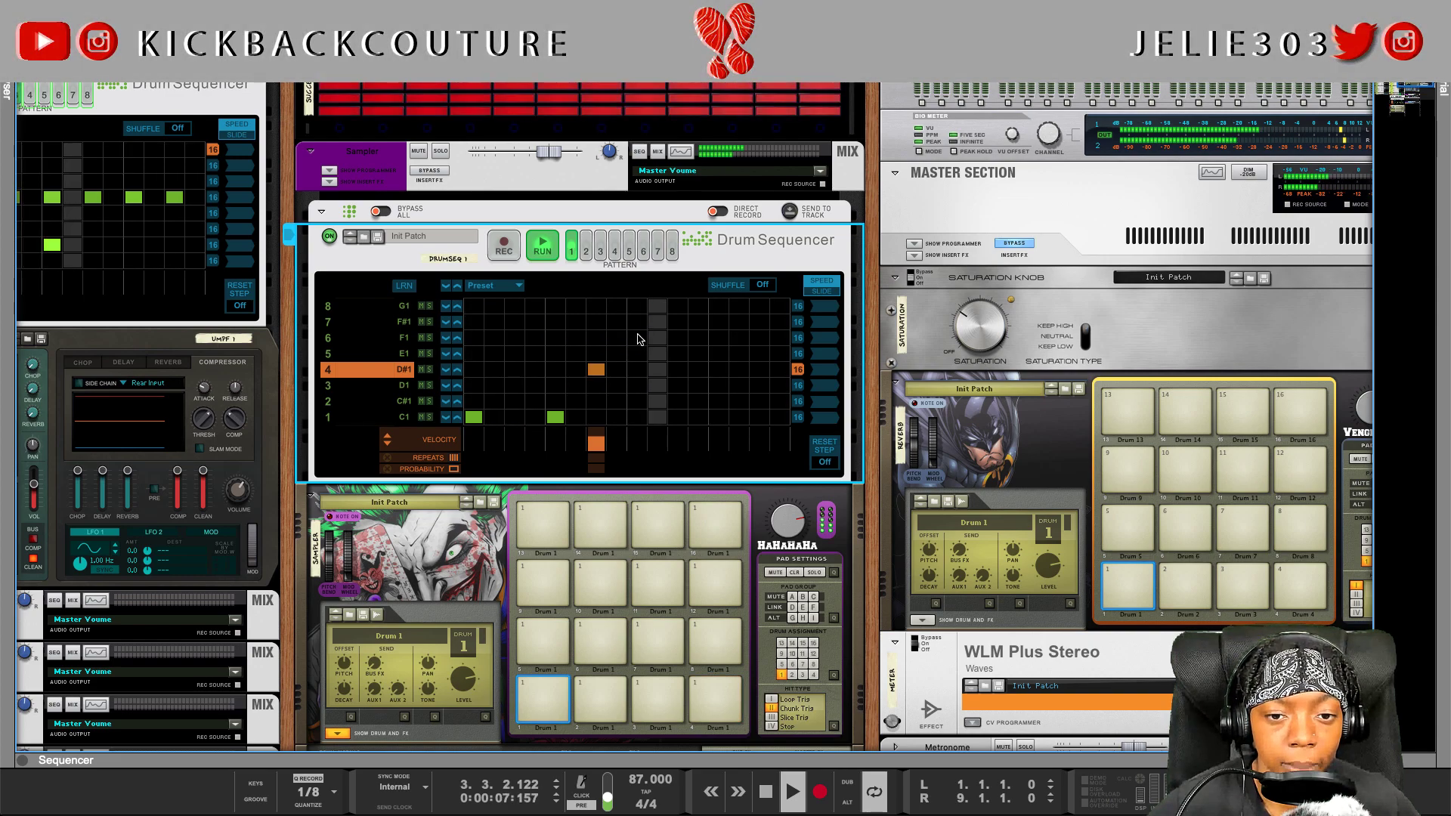
Add F1 hits on steps 9 and 13 and a D#1 hit on step 11, and stop playback.
click(637, 338)
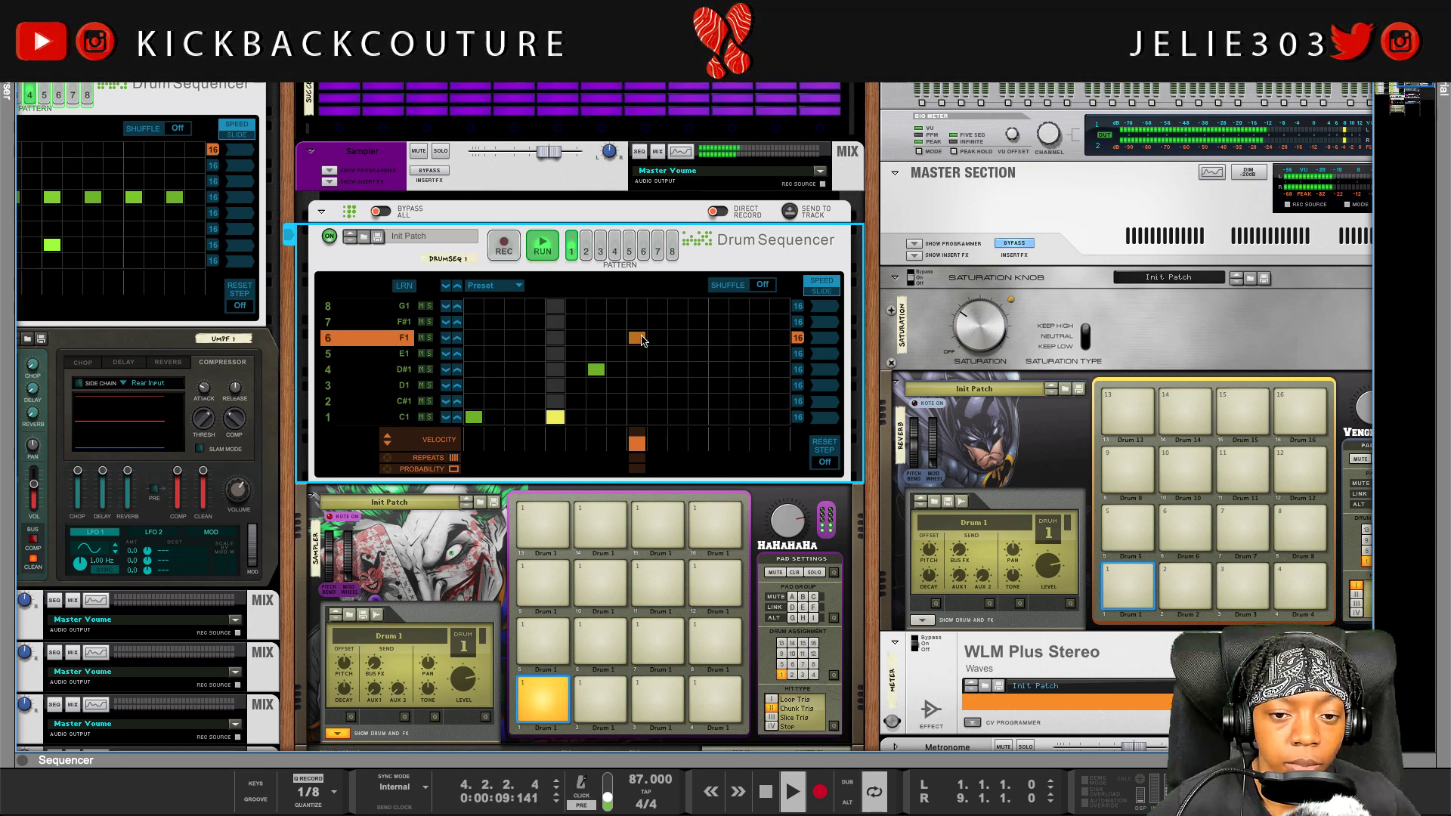
click(678, 370)
click(719, 338)
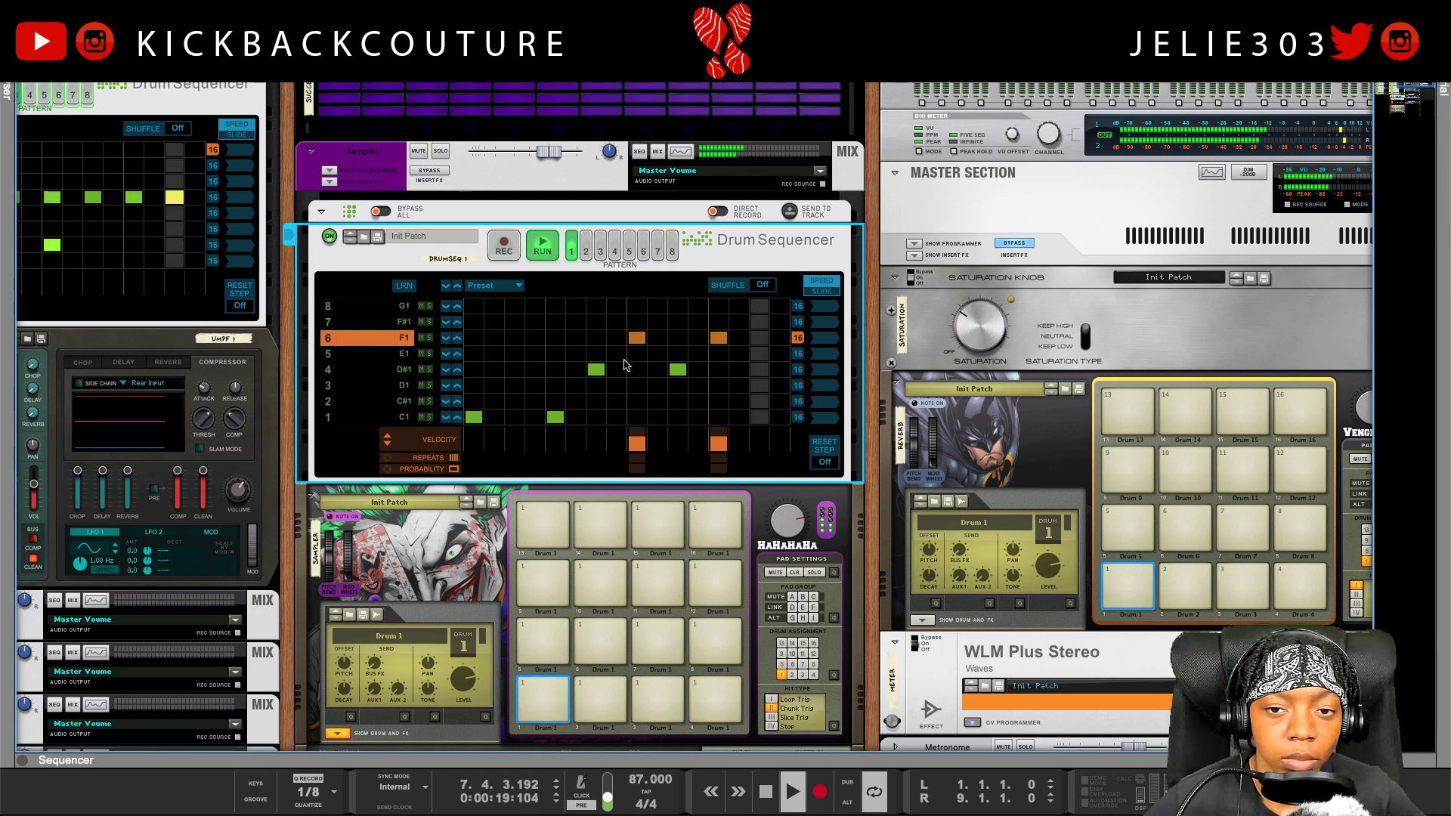
key(space)
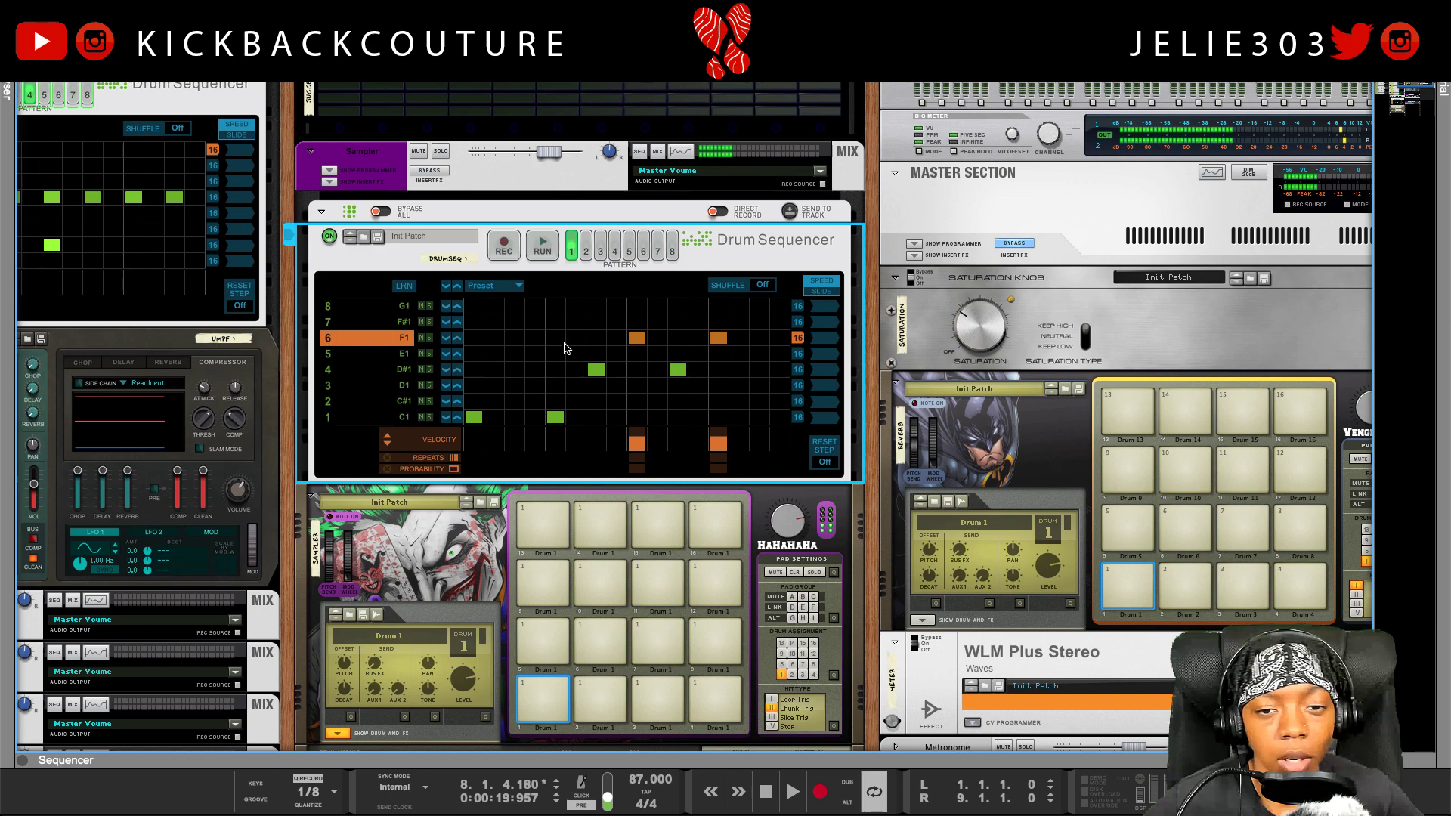
Create a Pattern Select automation lane for DrumSeq 1 and bring it into view in the sequencer.
right_click(572, 259)
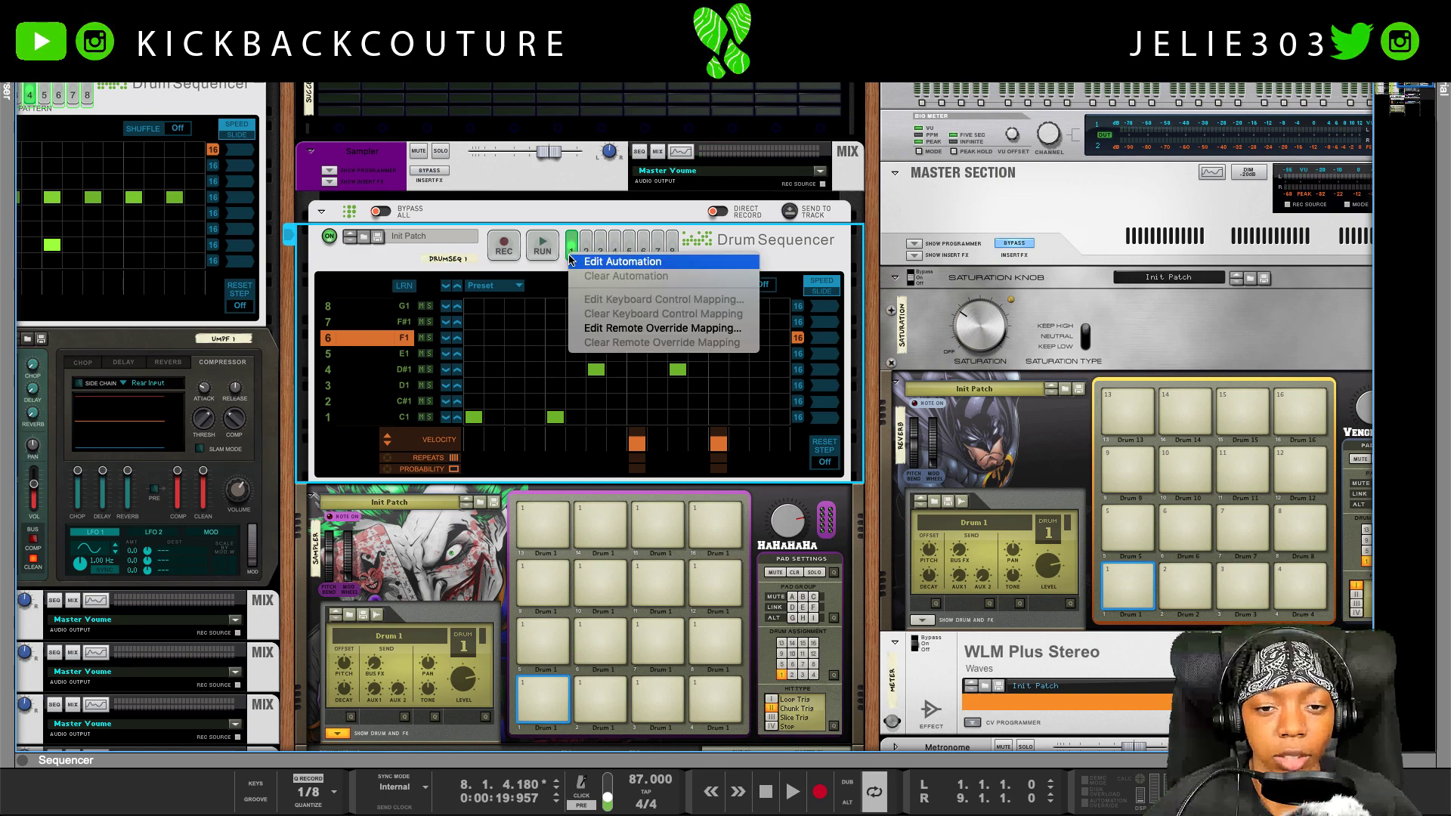
click(580, 263)
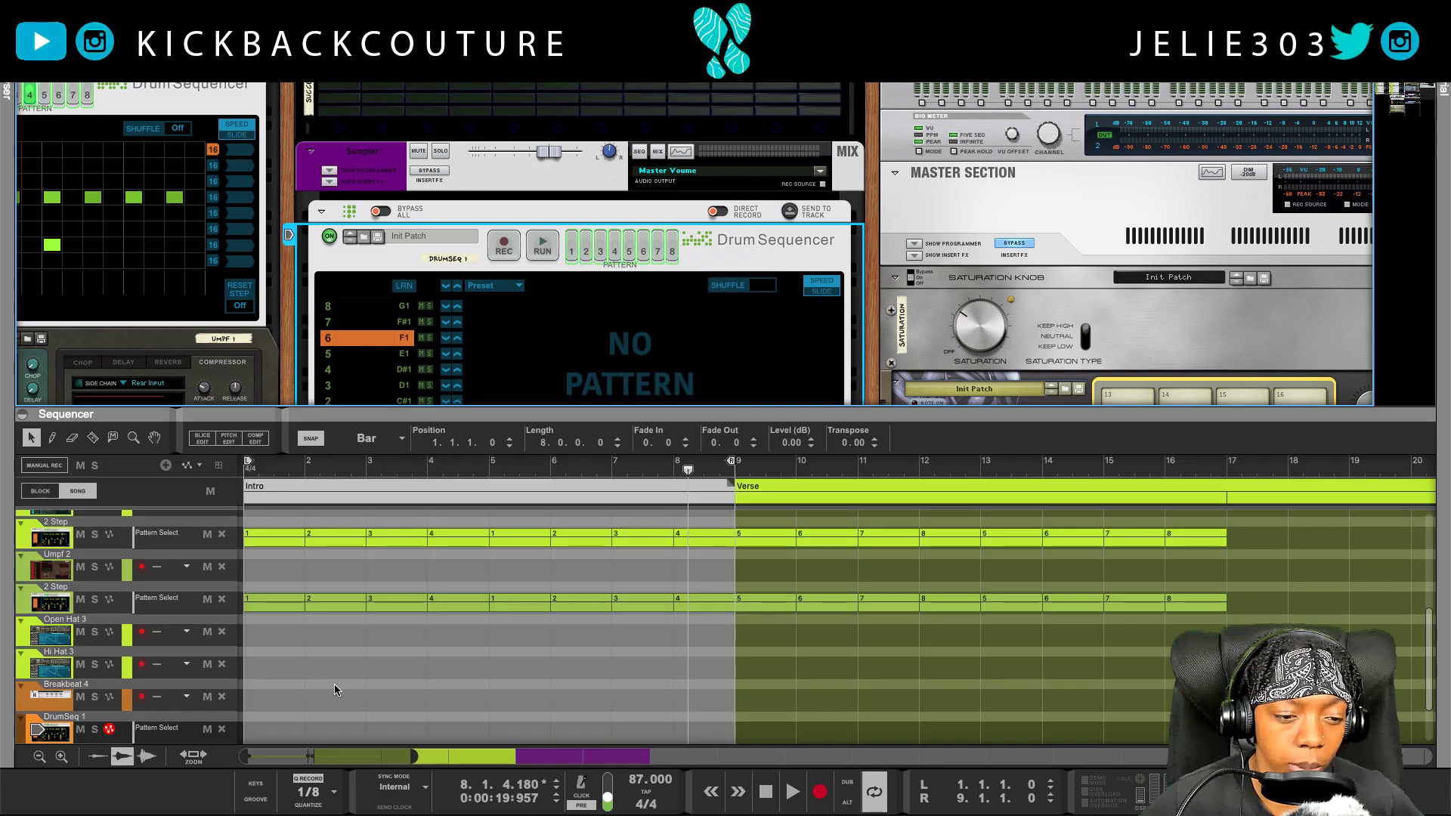
scroll(309, 692, down, 2)
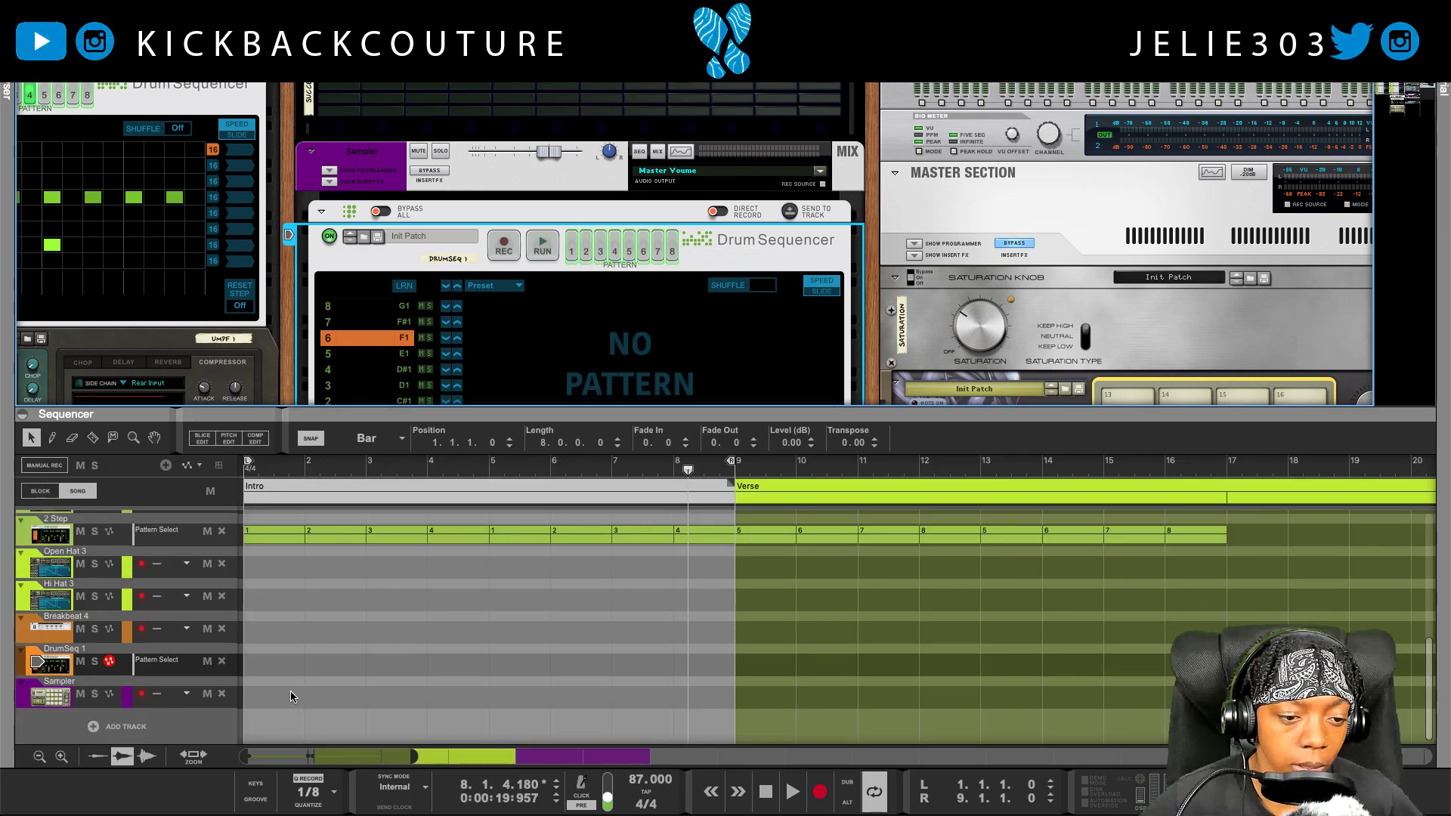
Draw a one-bar clip at bar 1 in DrumSeq 1's Pattern Select lane and set it to Pattern/Loop 1.
key(w)
click(261, 664)
click(473, 442)
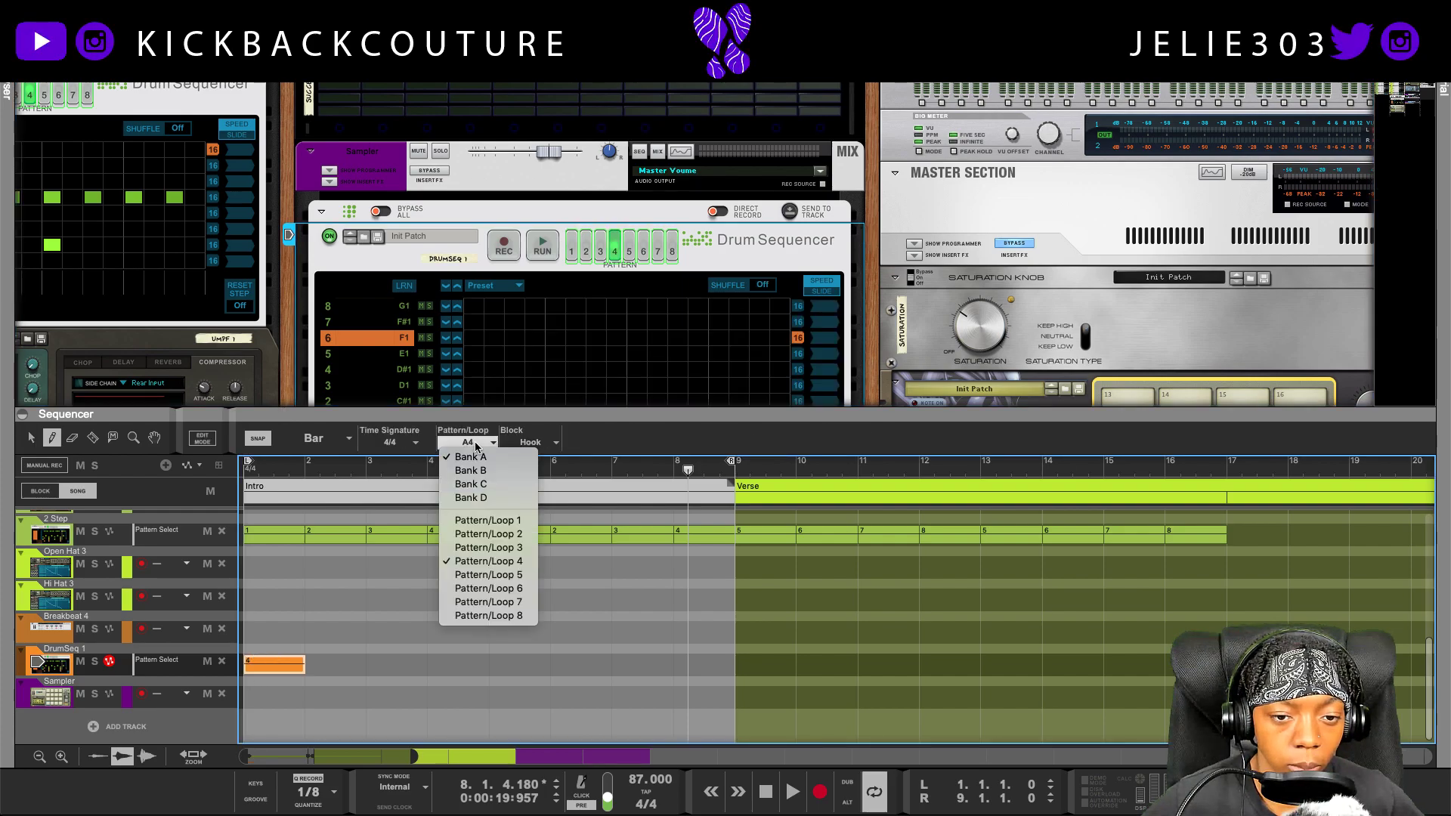
click(473, 519)
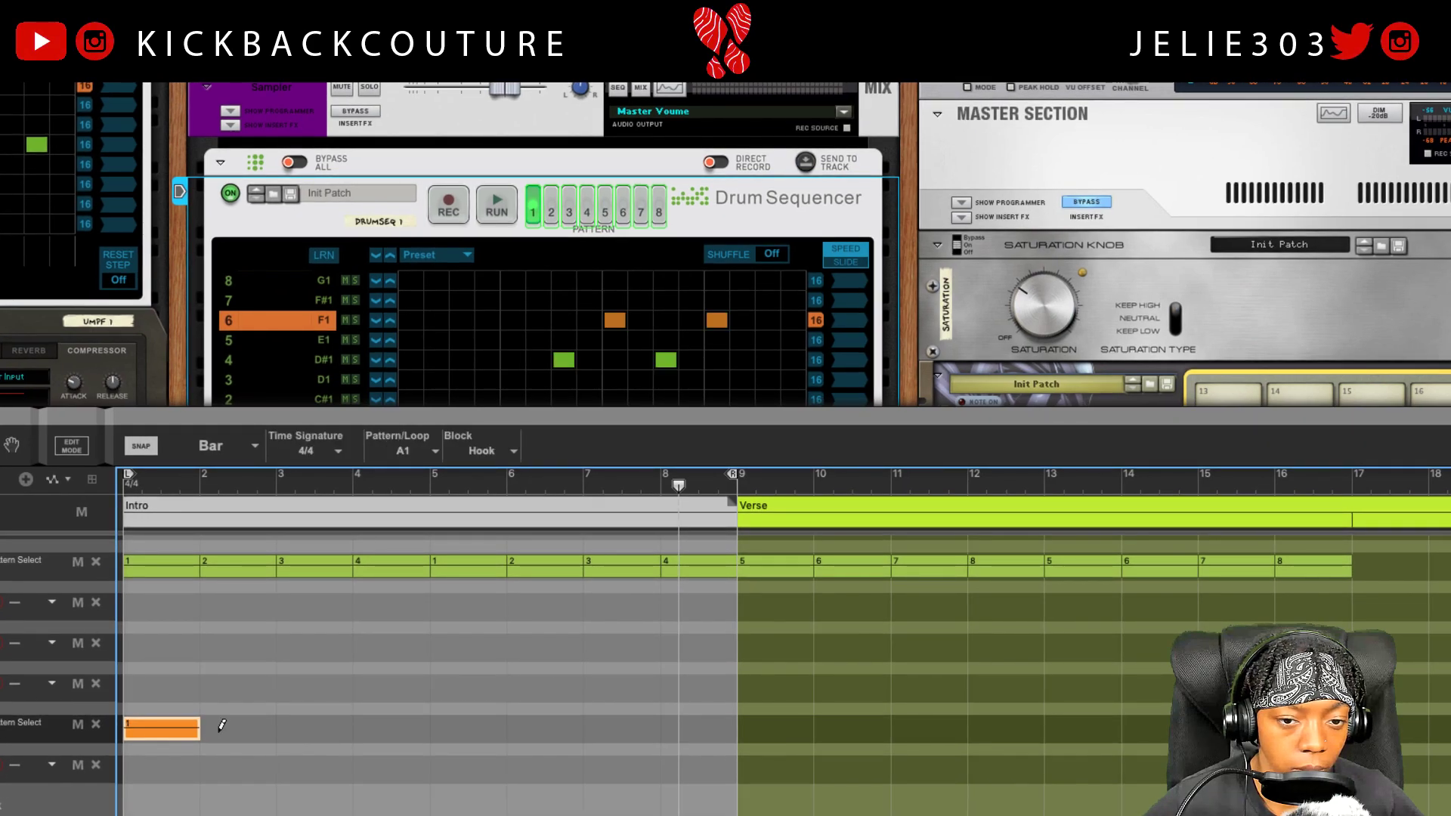
Draw a second one-bar Pattern/Loop 1 clip at bar 2 in the Pattern Select lane.
click(237, 725)
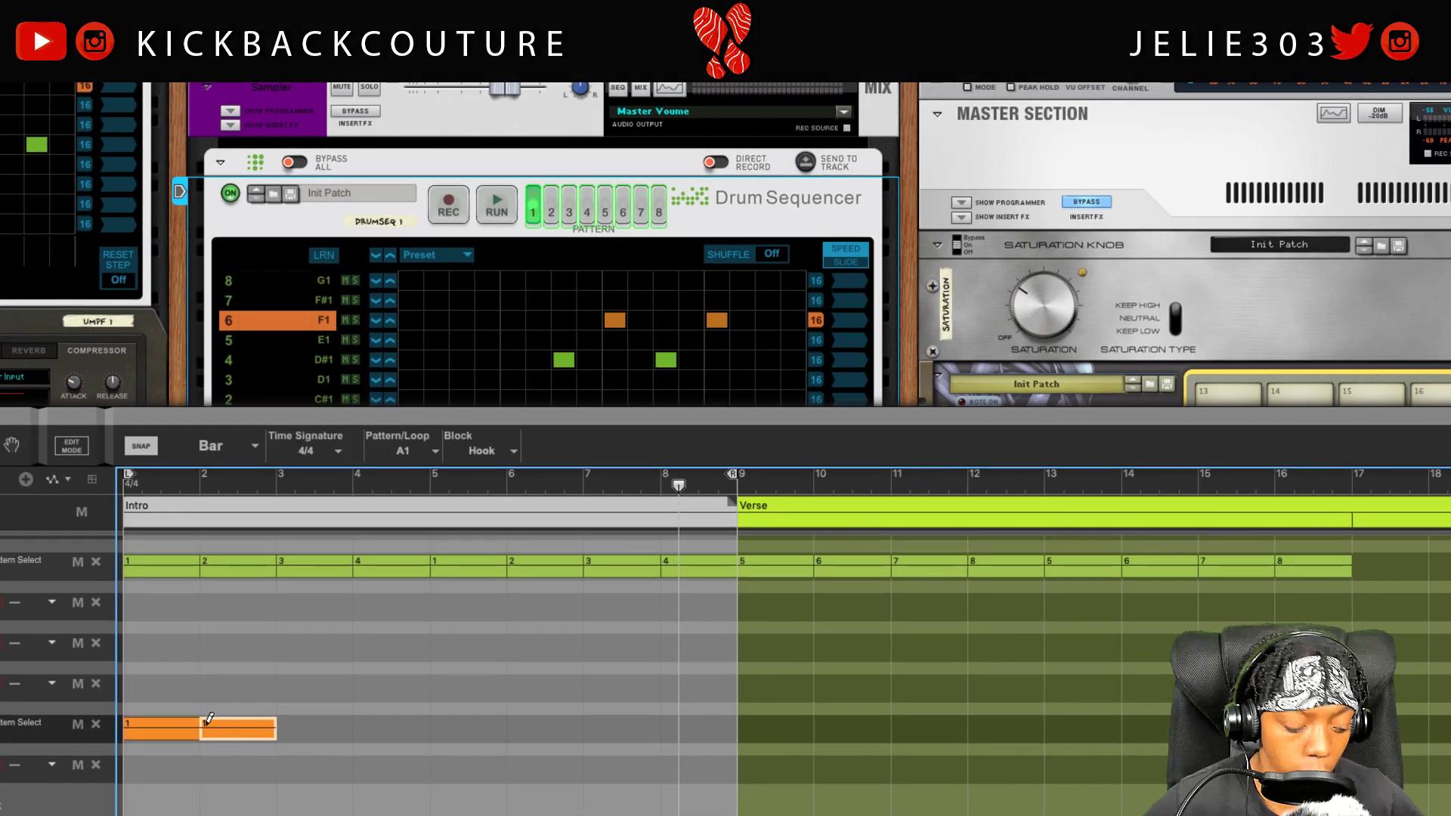
scroll(249, 715, up, 2)
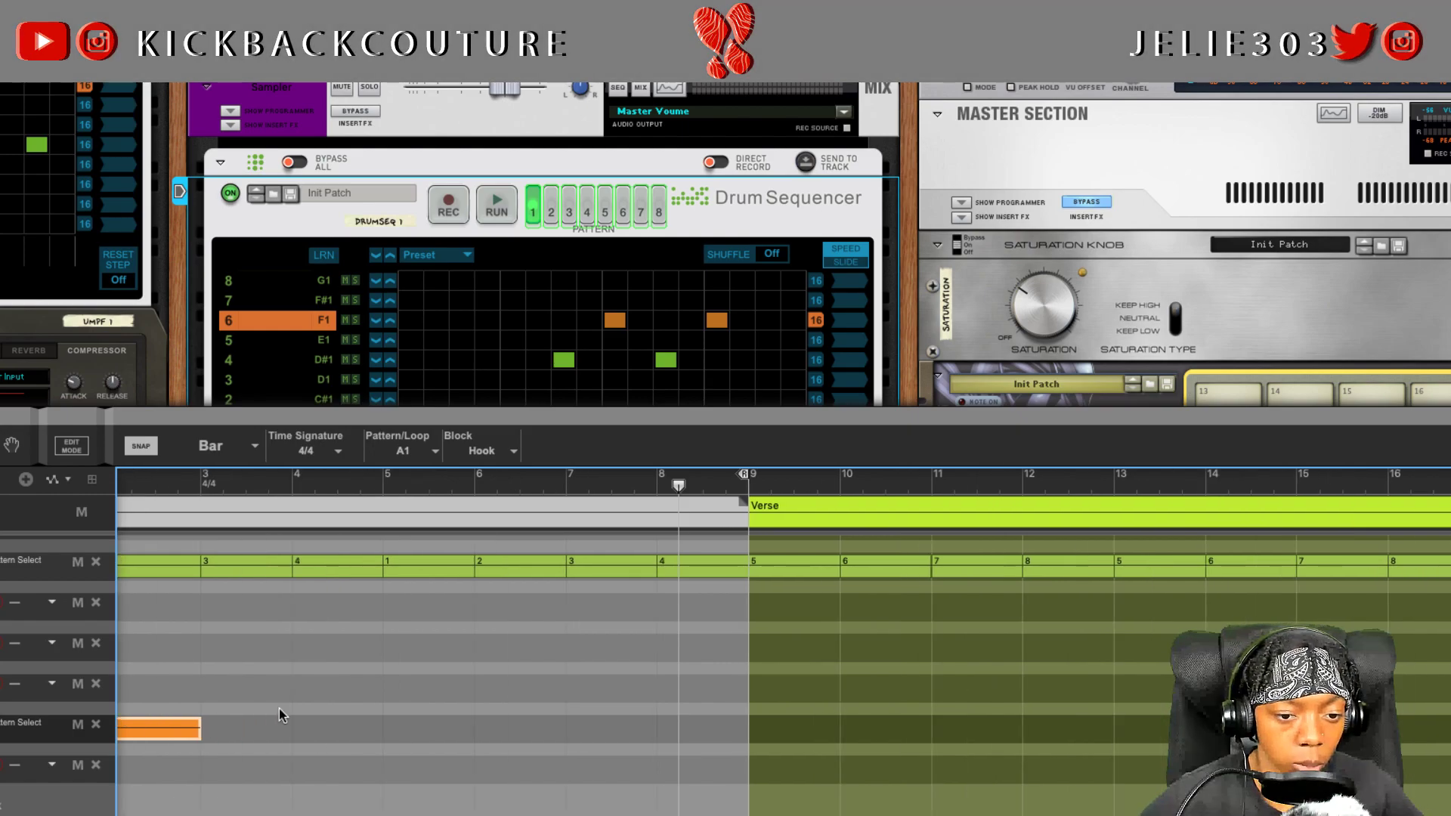
scroll(282, 714, up, 3)
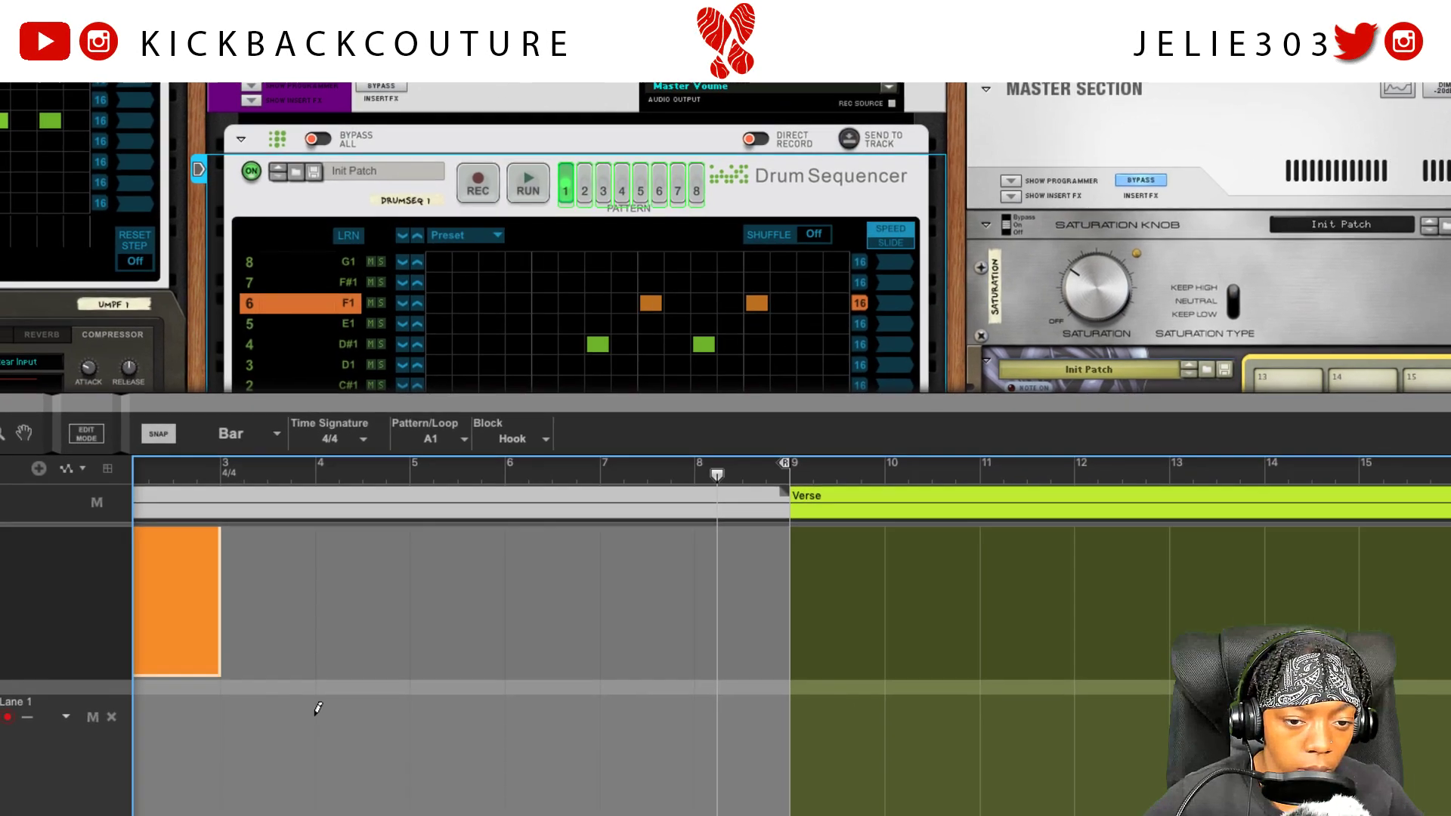
scroll(318, 708, down, 3)
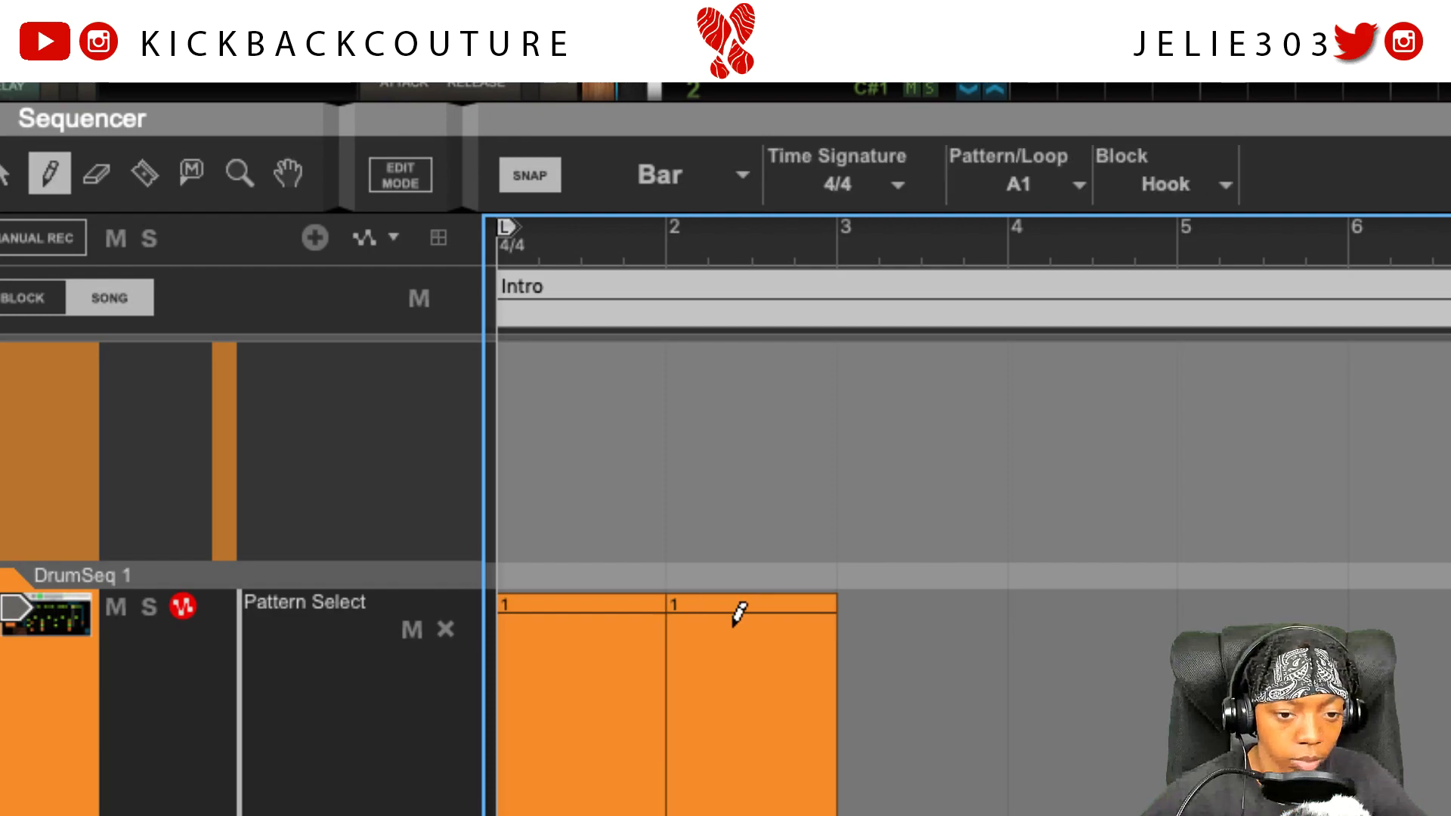
Delete both pattern clips from the DrumSeq 1 Pattern Select lane.
key(q)
click(788, 716)
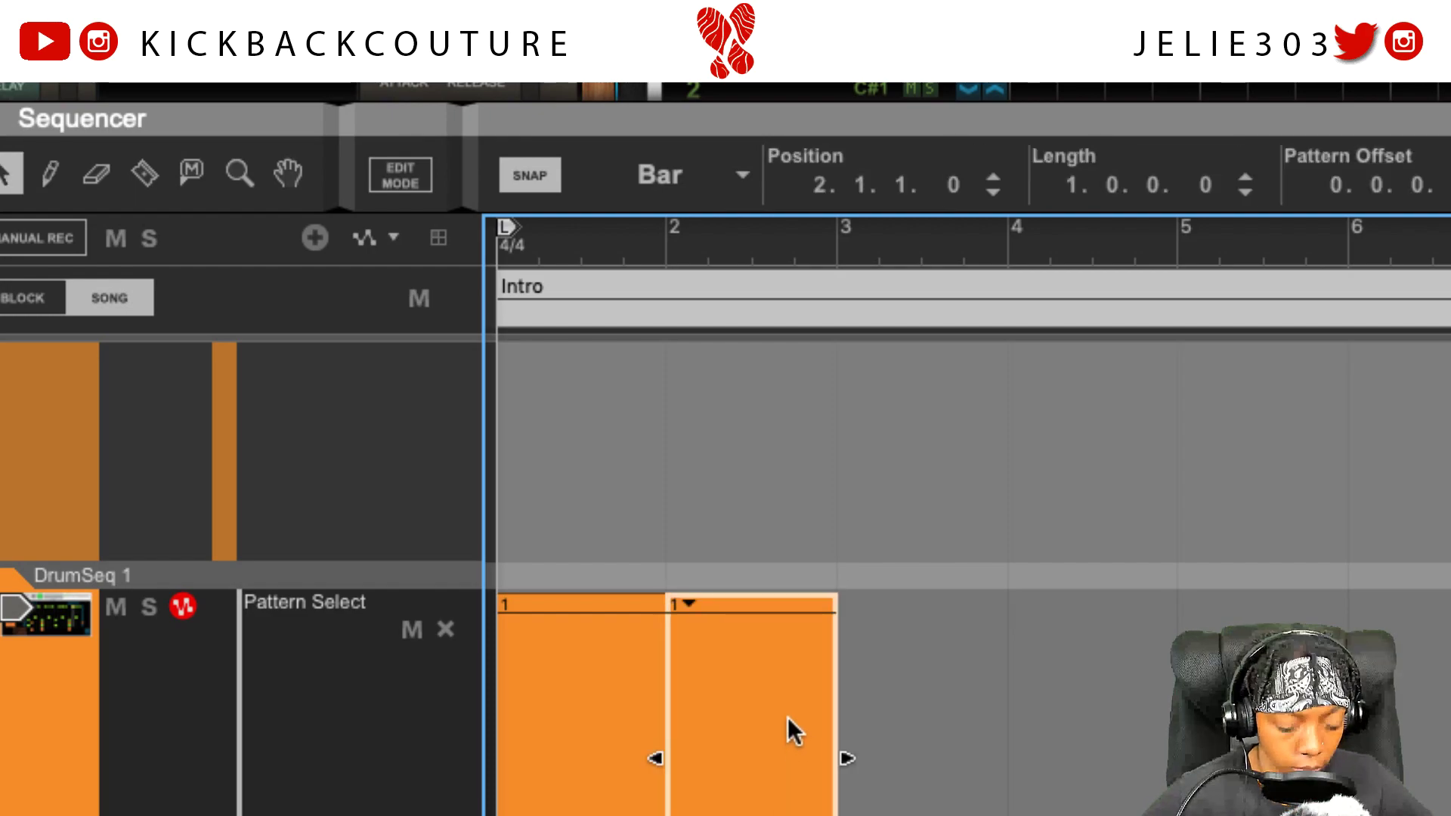
key(Delete)
key(Delete)
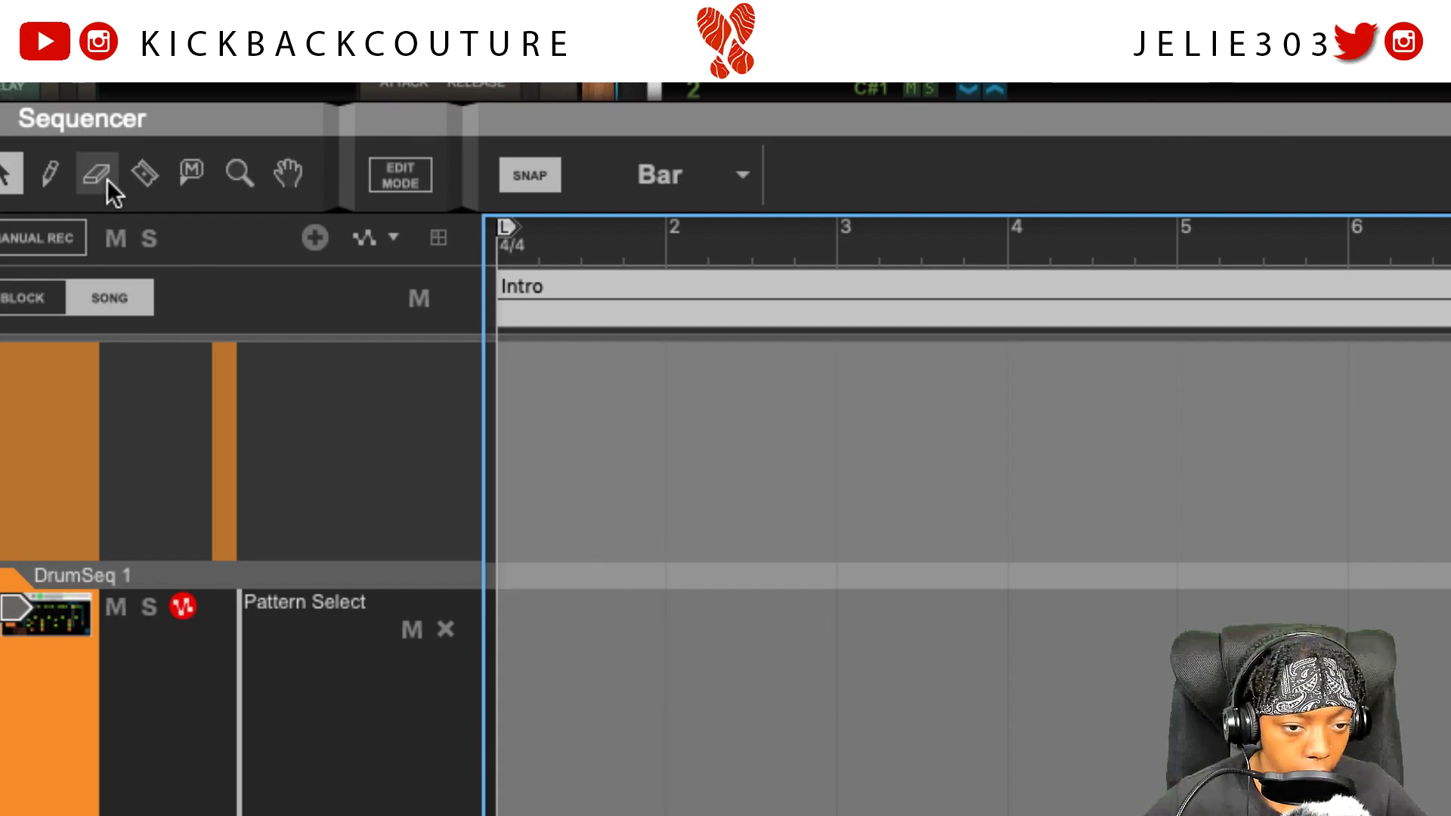
Draw one-bar clips at bars 1, 2 and 3 of DrumSeq 1's Pattern Select lane using Pattern/Loop 1, 2 and 3 respectively.
key(w)
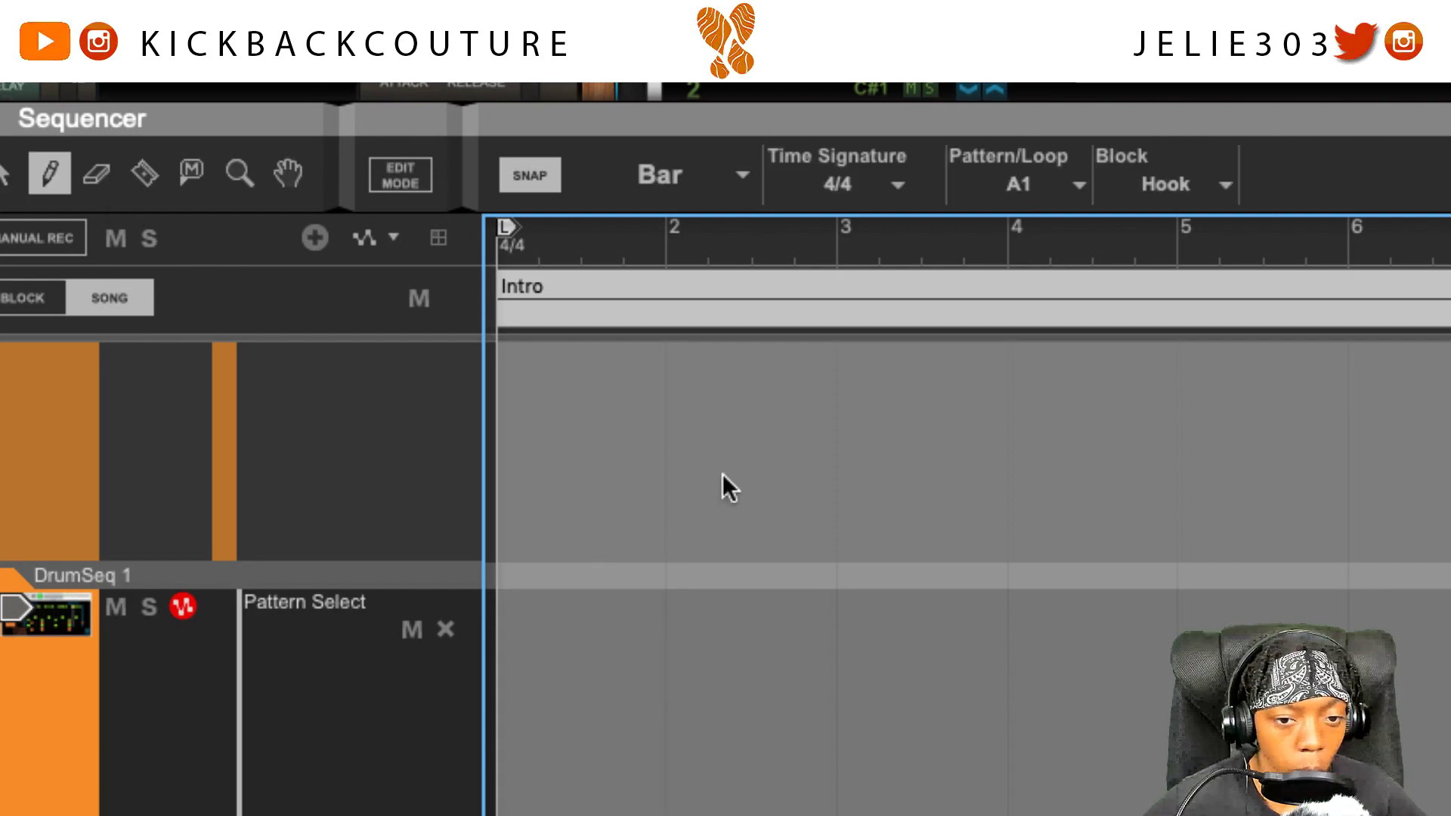
click(625, 664)
click(1051, 184)
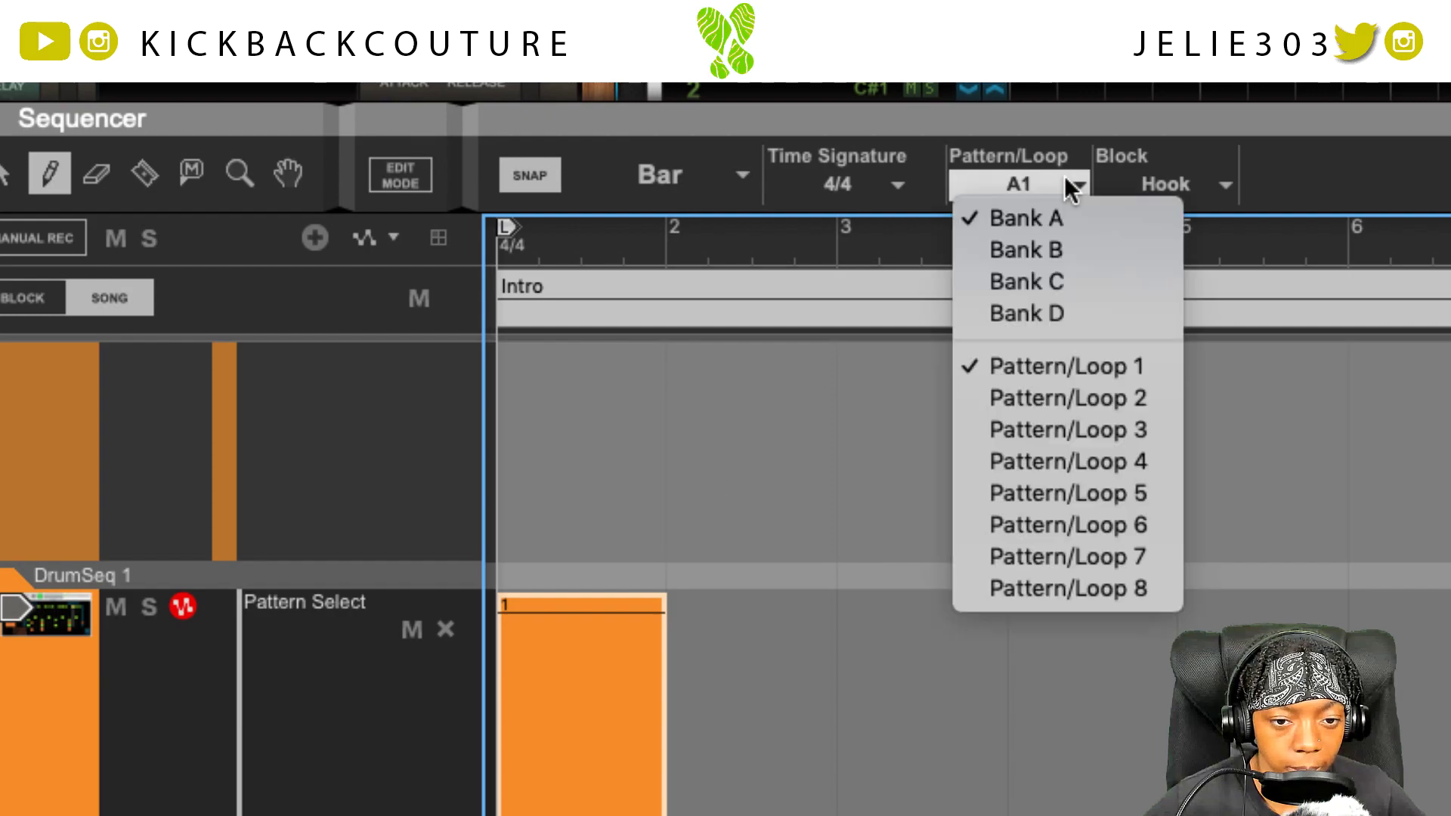
click(1050, 398)
click(777, 665)
click(1037, 184)
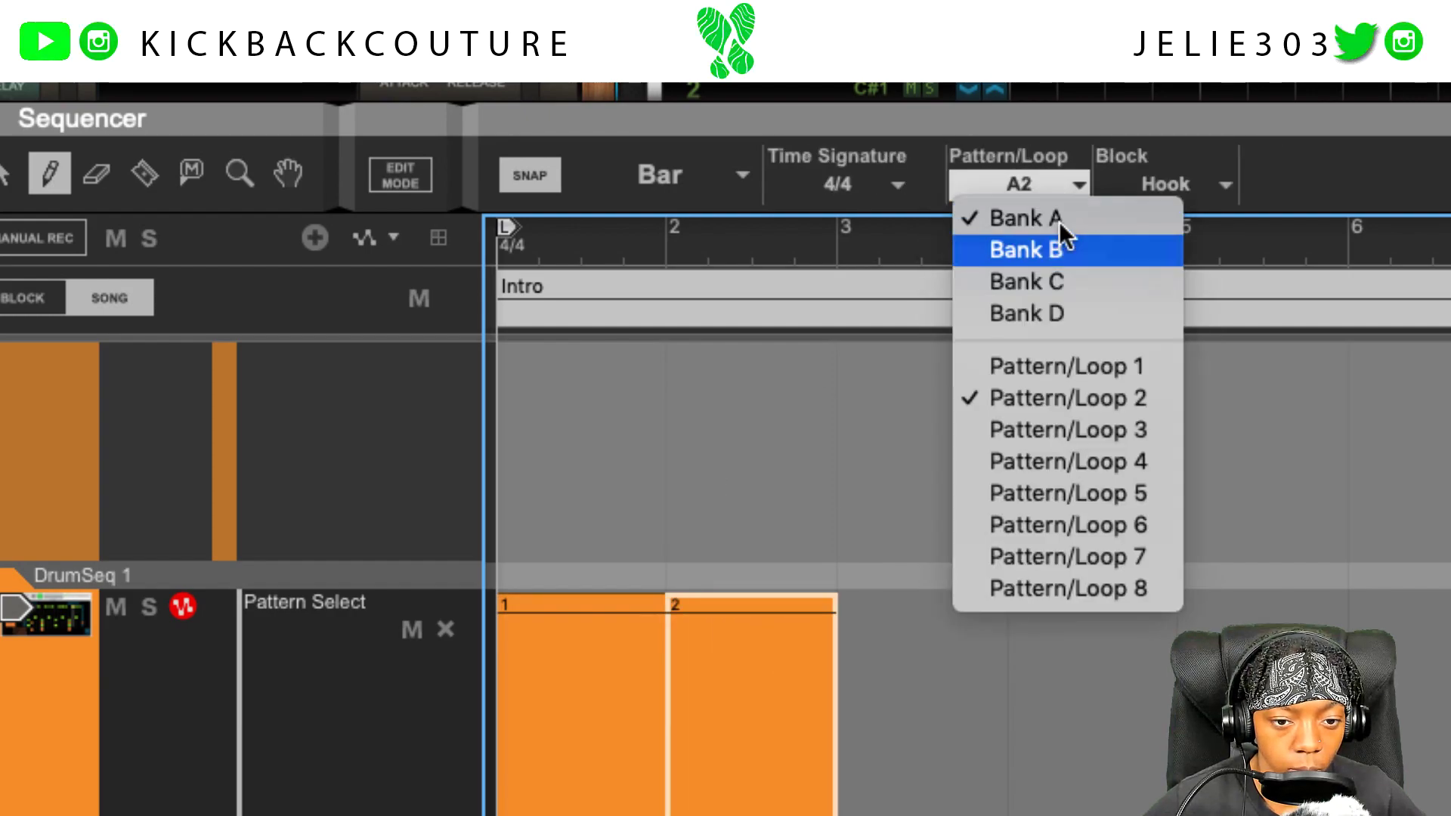
click(1013, 430)
click(937, 658)
Draw a one-bar Pattern/Loop 4 clip at bar 4 and a Pattern/Loop 5 clip at bar 5 in the Pattern Select lane.
click(1060, 180)
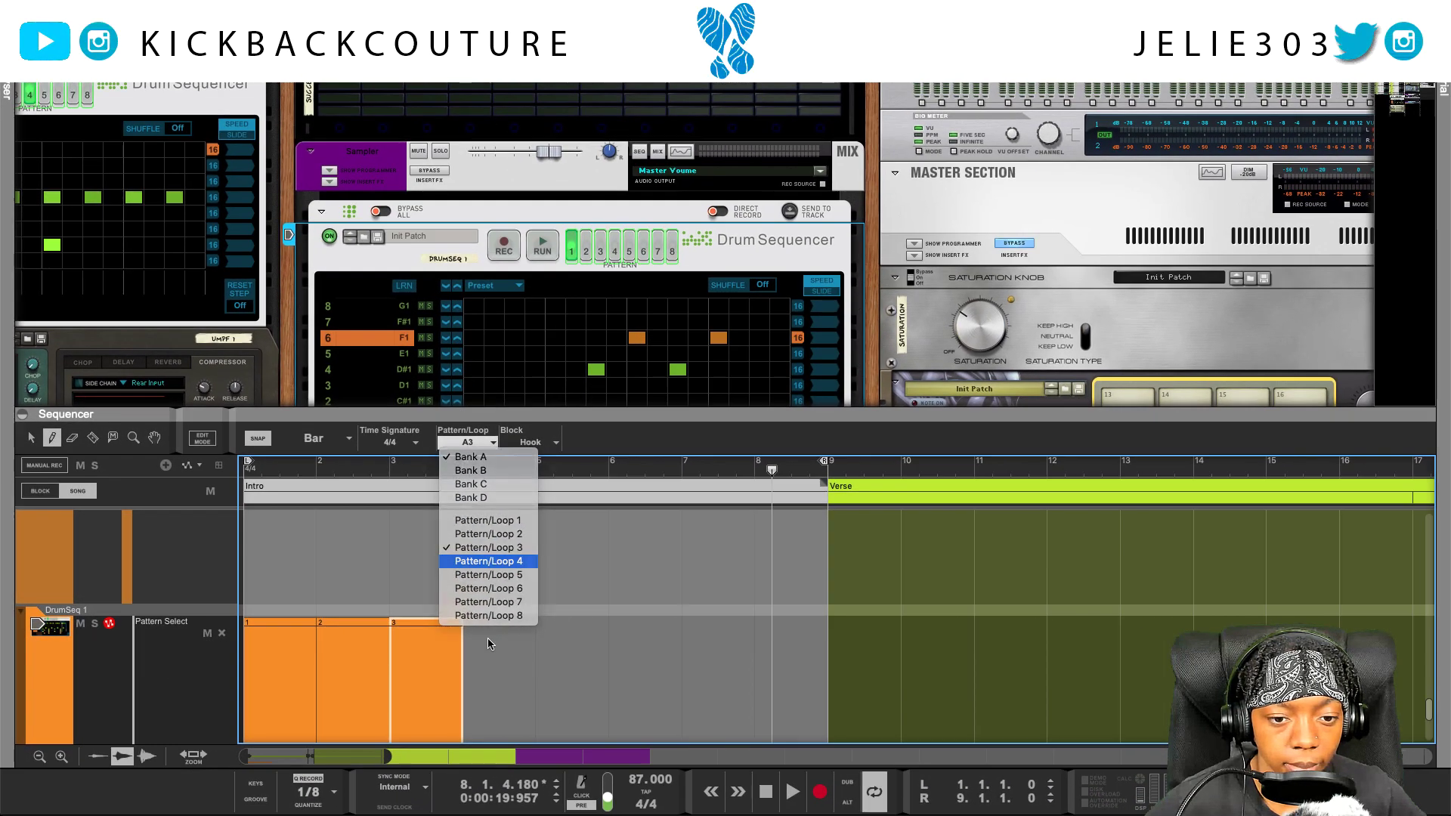
click(1047, 465)
click(1073, 665)
click(1058, 195)
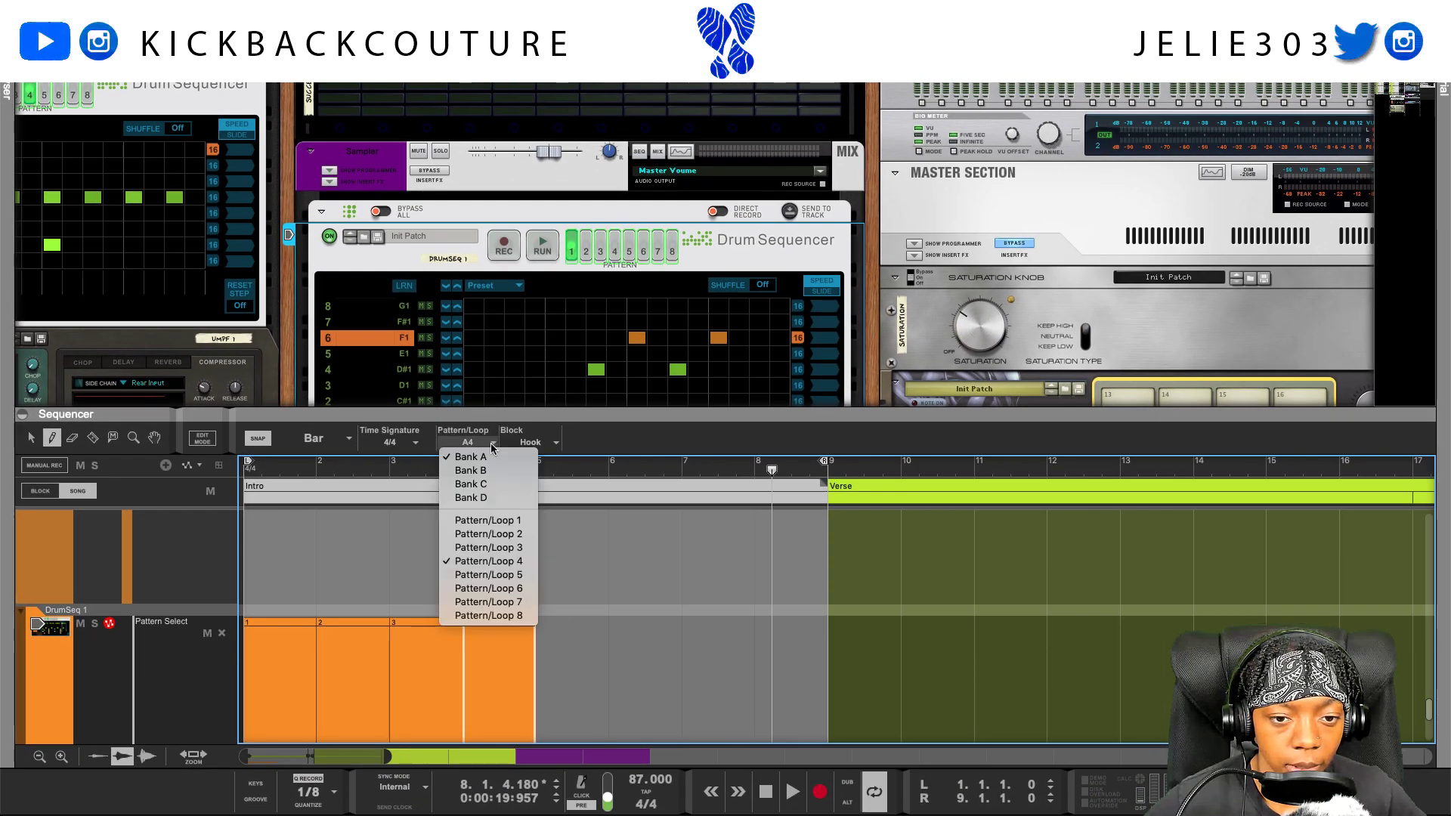
click(488, 574)
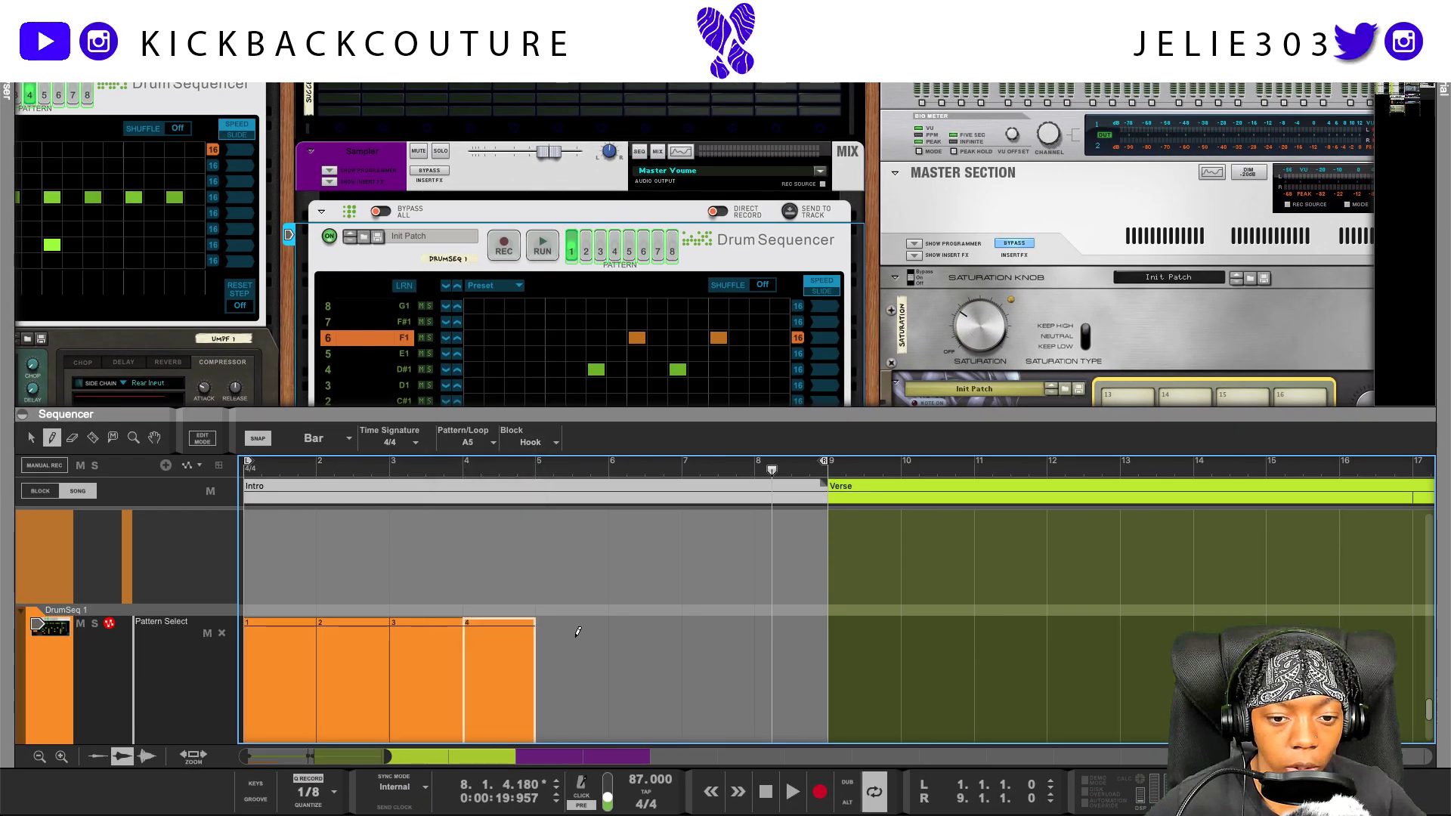
click(579, 631)
Complete bars 6 to 8 of the Pattern Select lane with one-bar clips for Pattern/Loop 6, 7 and 8 in bar order.
click(468, 442)
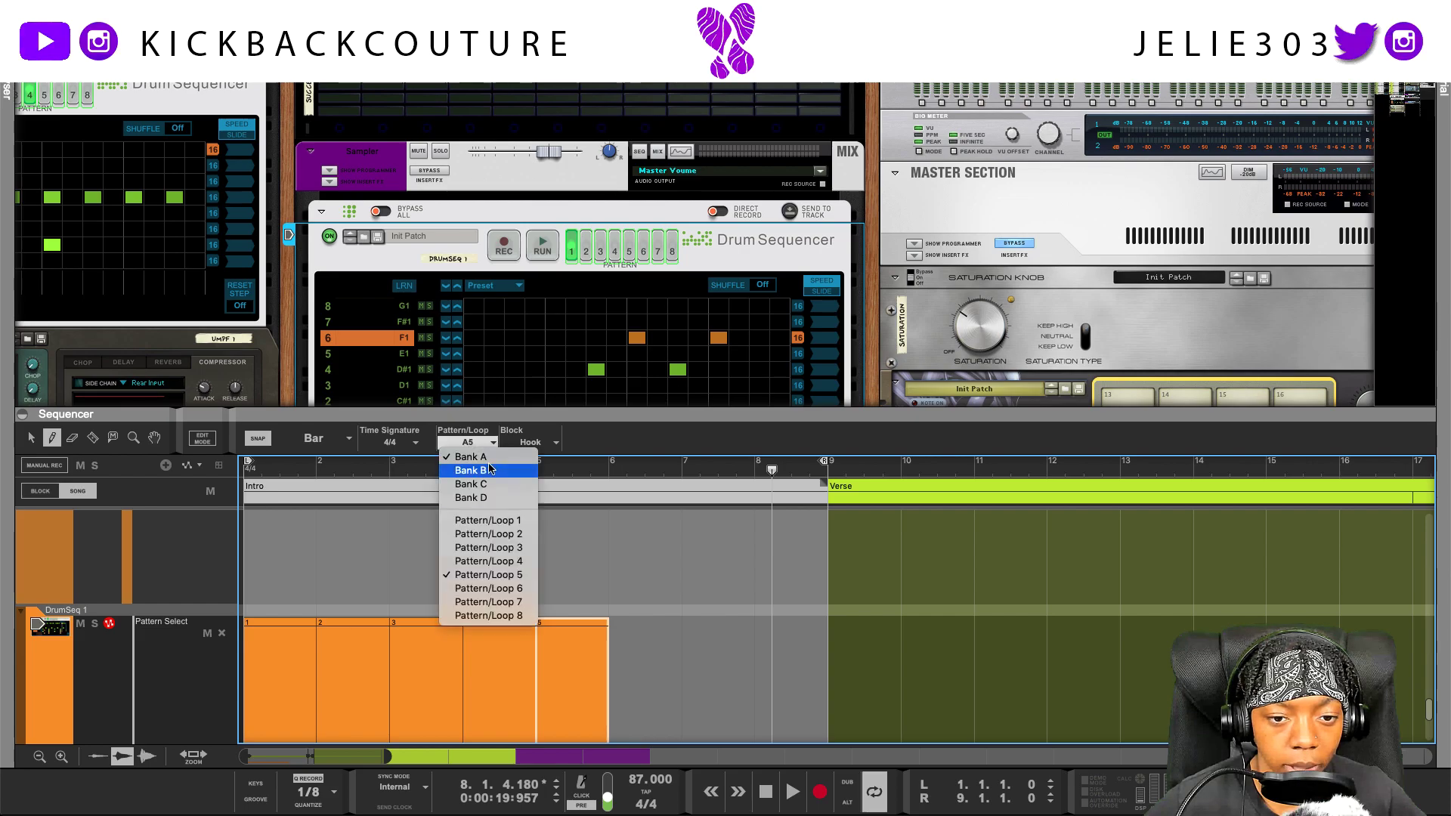
click(513, 602)
click(725, 648)
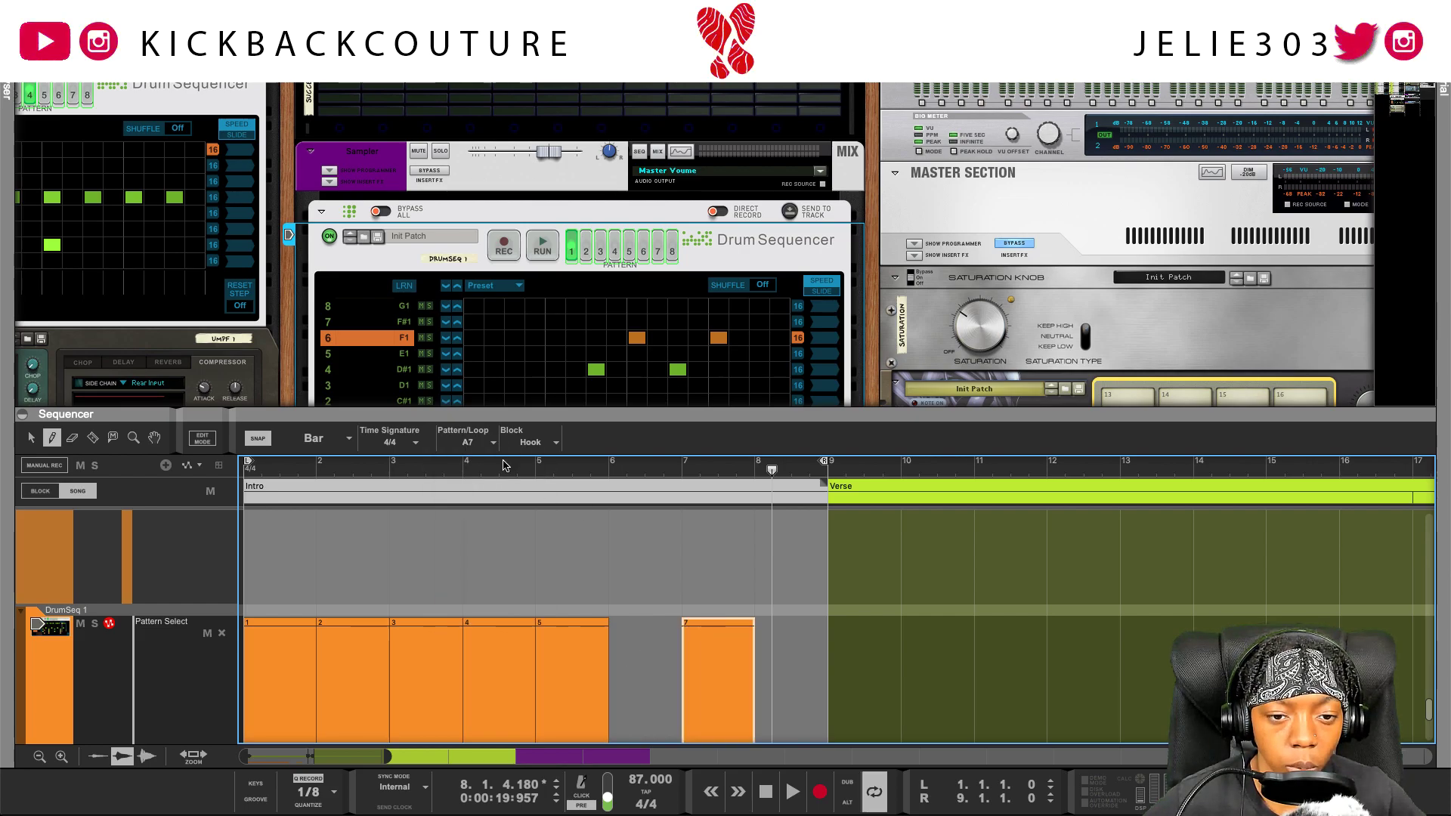
click(468, 442)
click(491, 616)
click(787, 642)
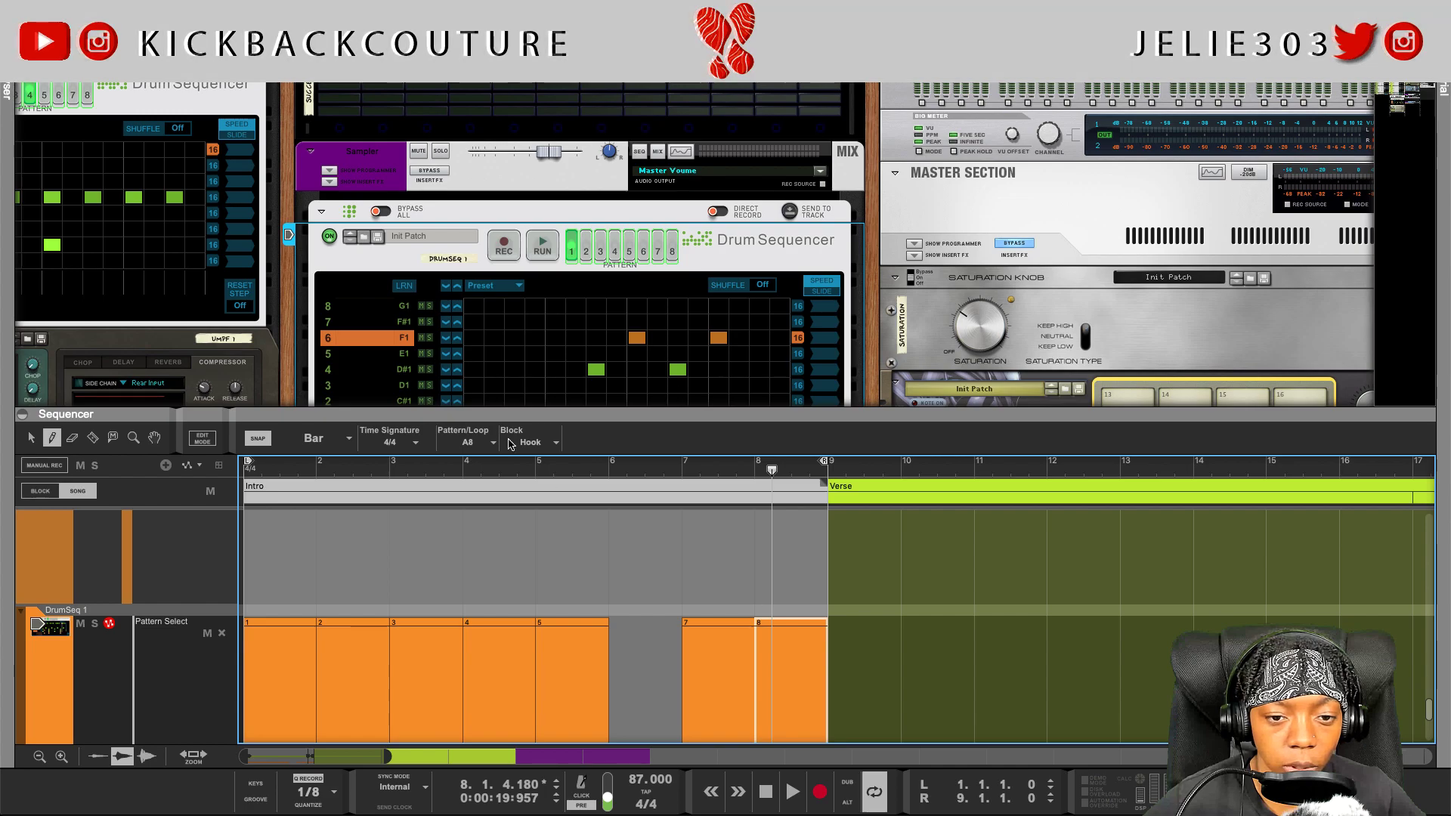
click(468, 442)
click(521, 591)
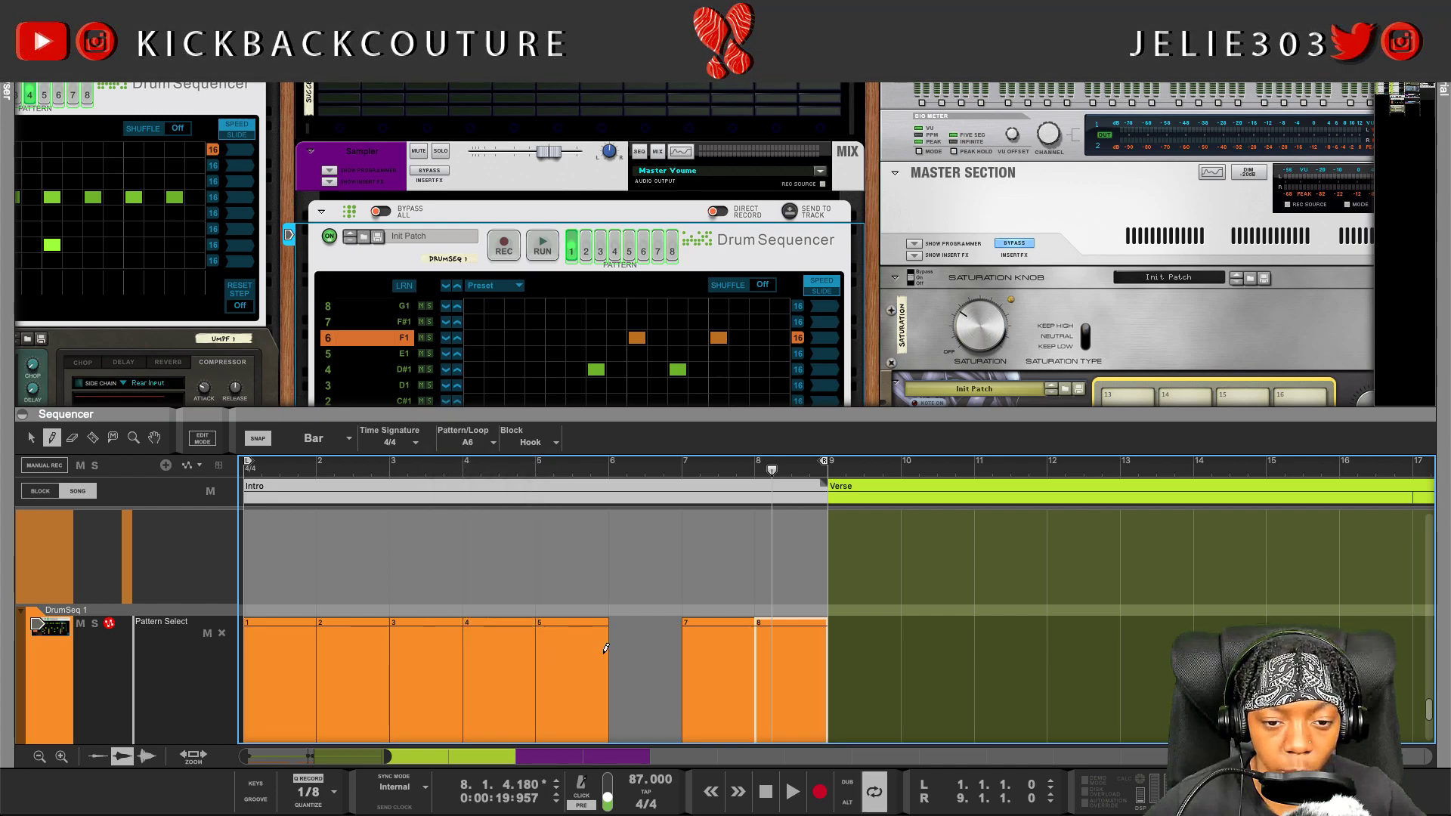
click(635, 660)
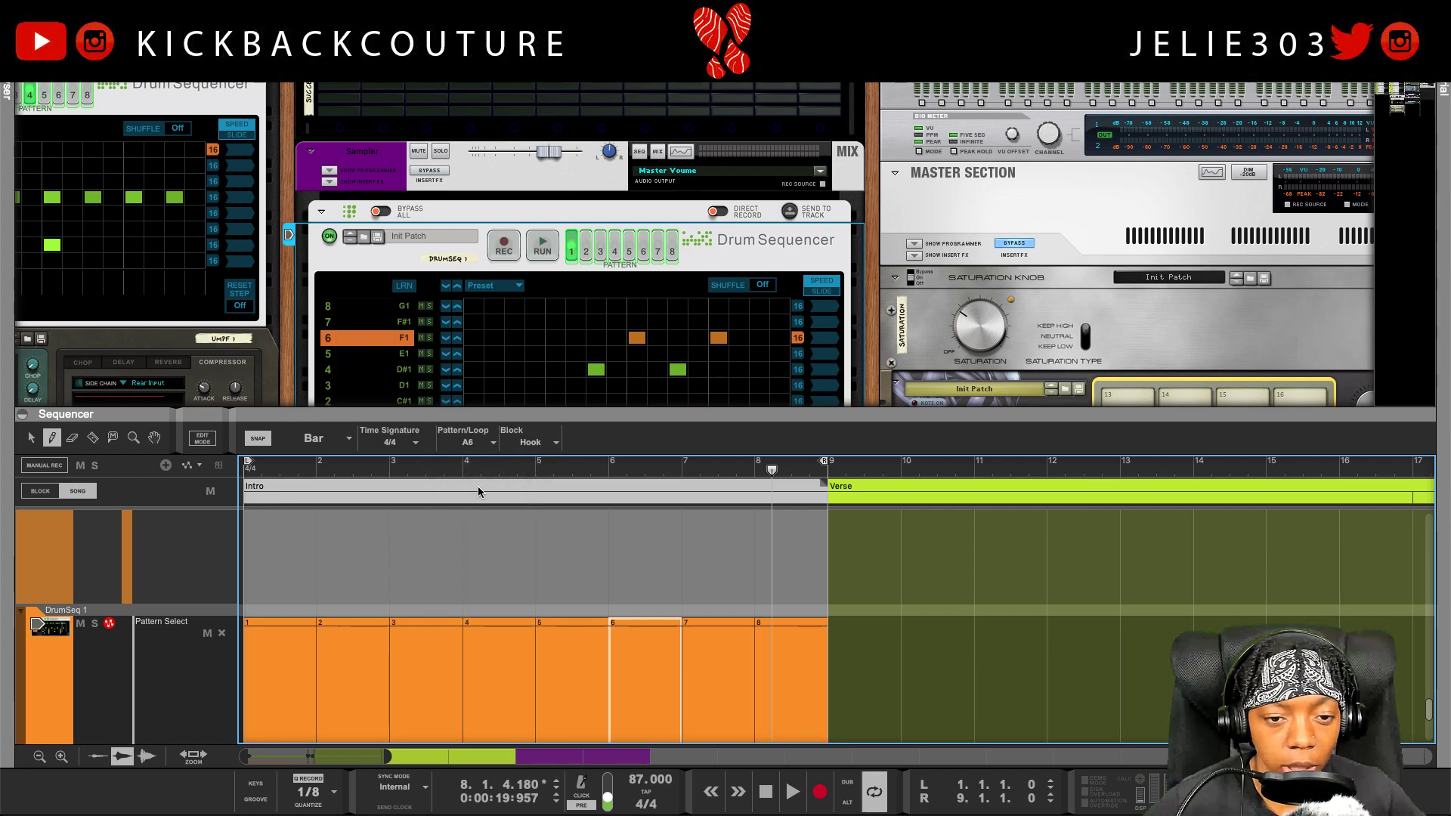
Delete the bar 5 clip from the Pattern Select lane and redraw it as a one-bar Pattern/Loop 5 clip.
click(468, 442)
click(524, 563)
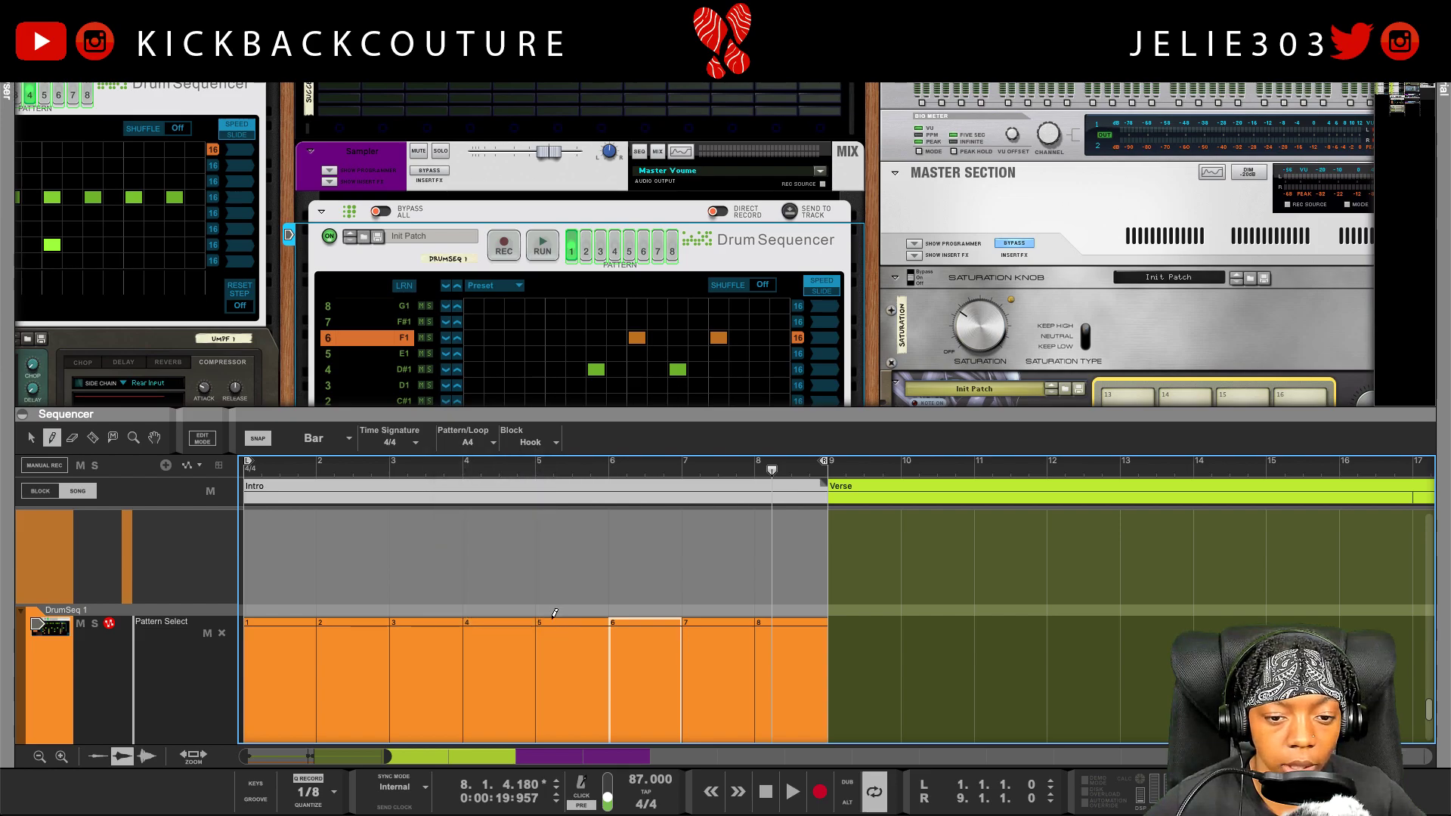
key(q)
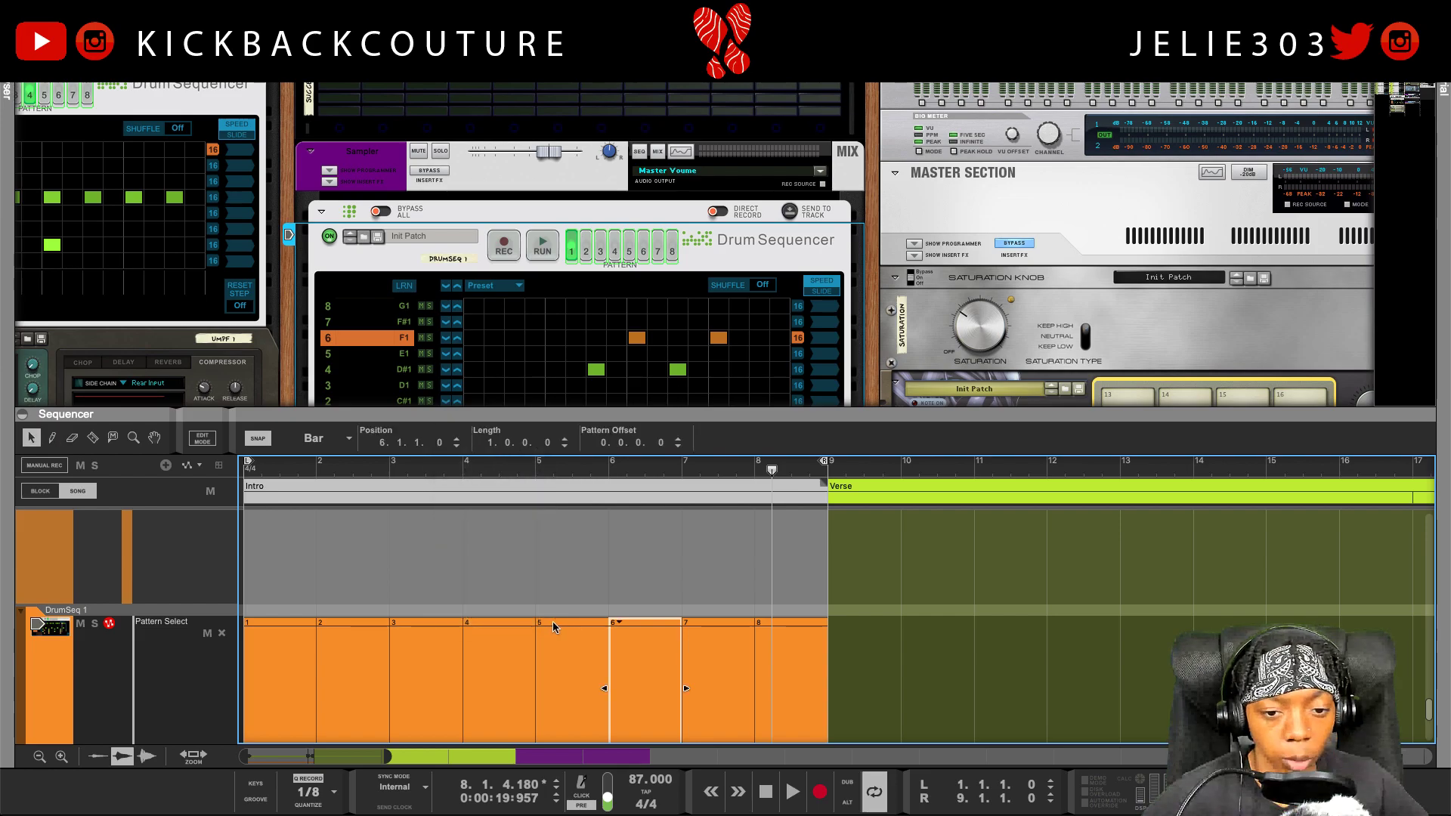
key(Delete)
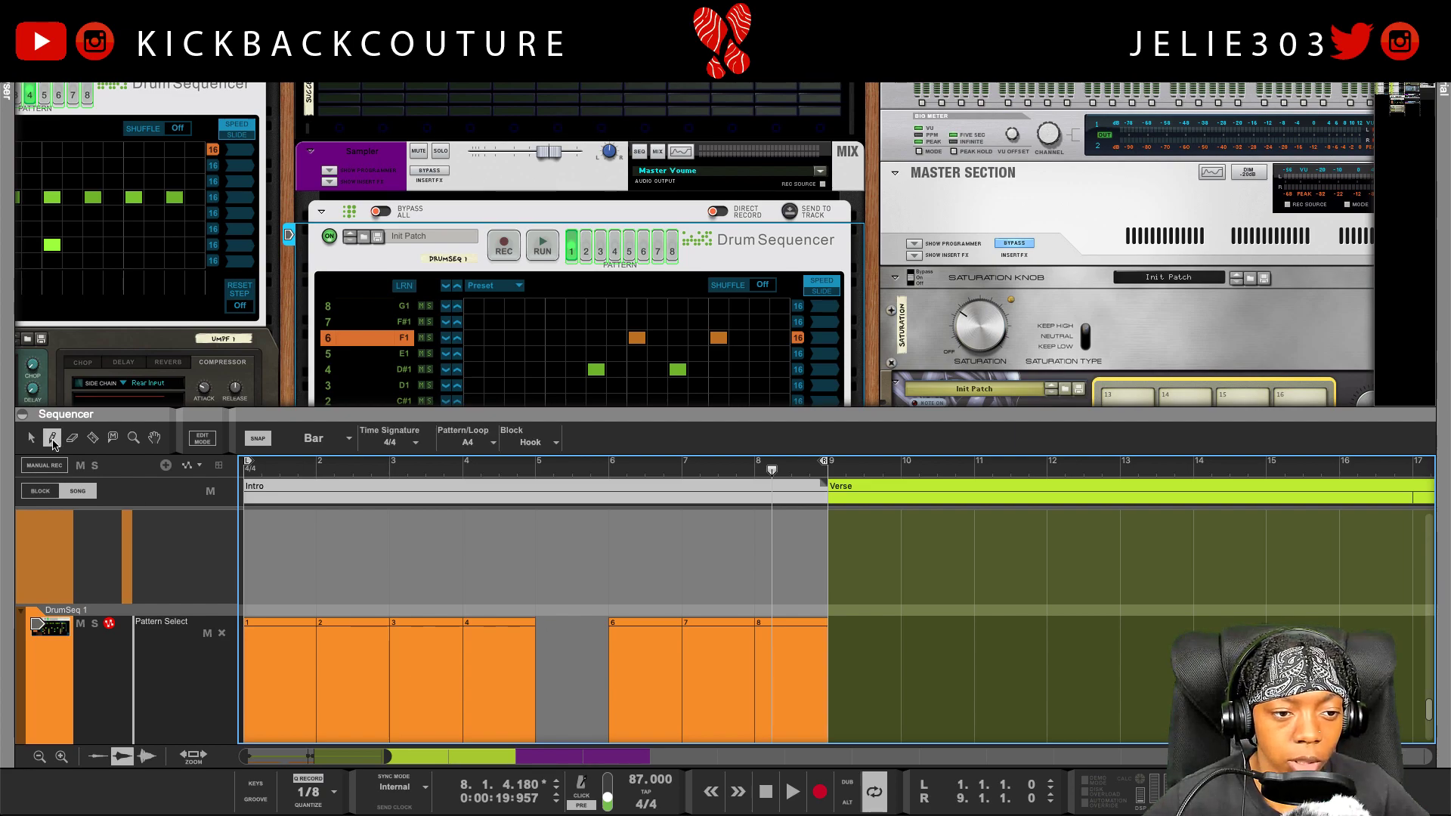
click(467, 442)
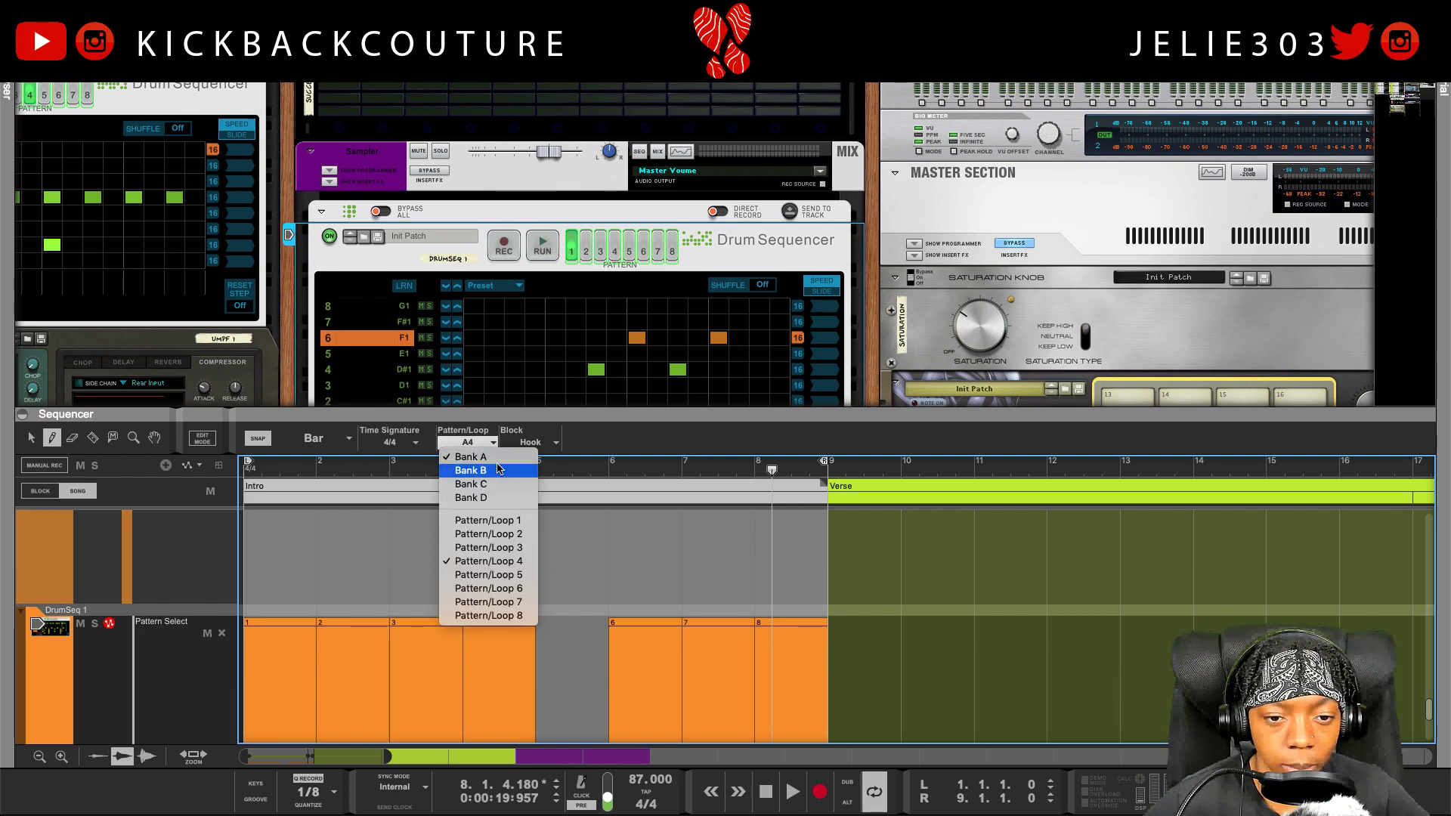
click(522, 578)
click(564, 631)
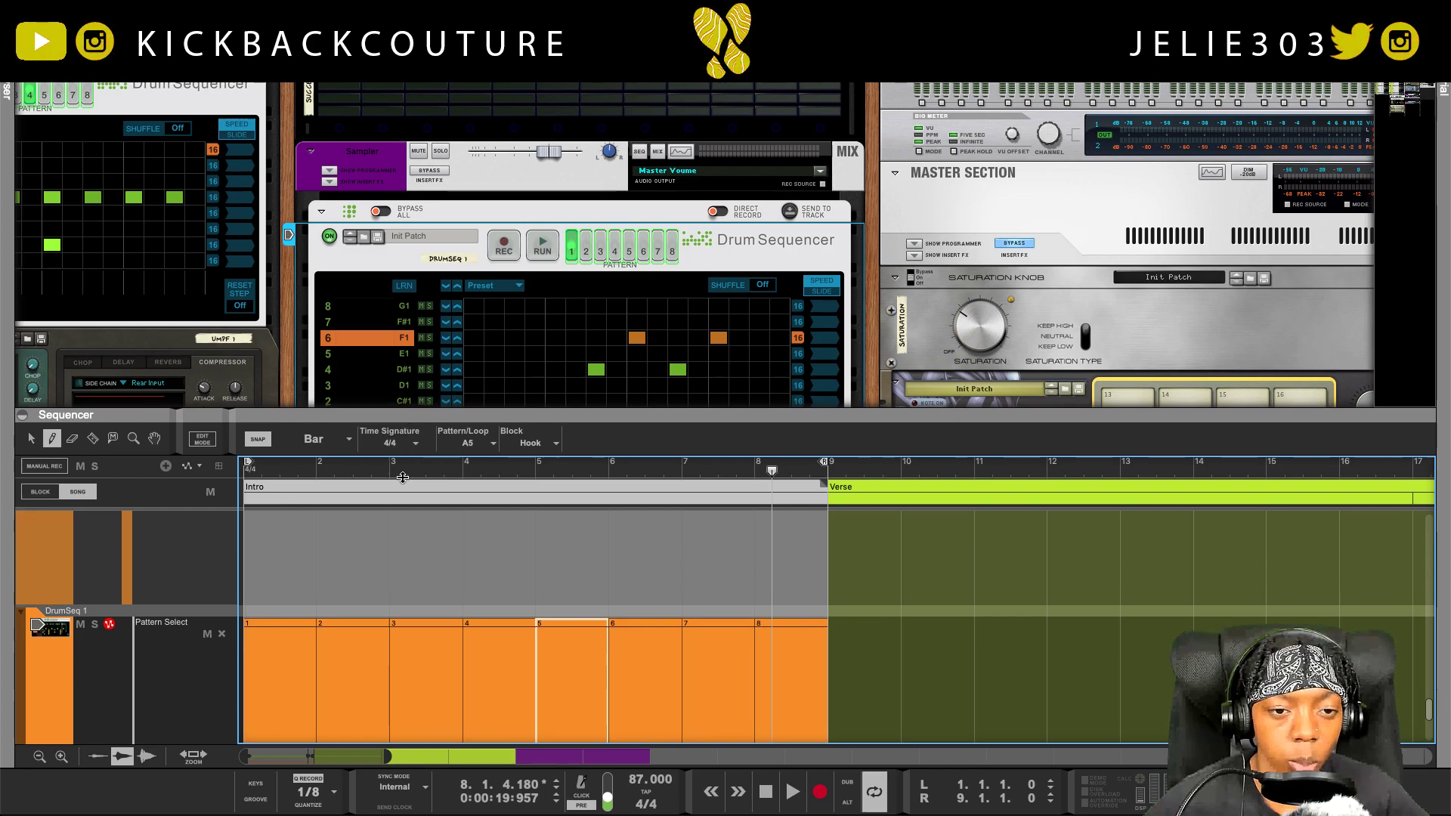
Play the song from bar 1 with the DrumSeq 1 device visible above its Pattern Select lane to watch the pattern changes.
key(F7)
scroll(549, 550, down, 2)
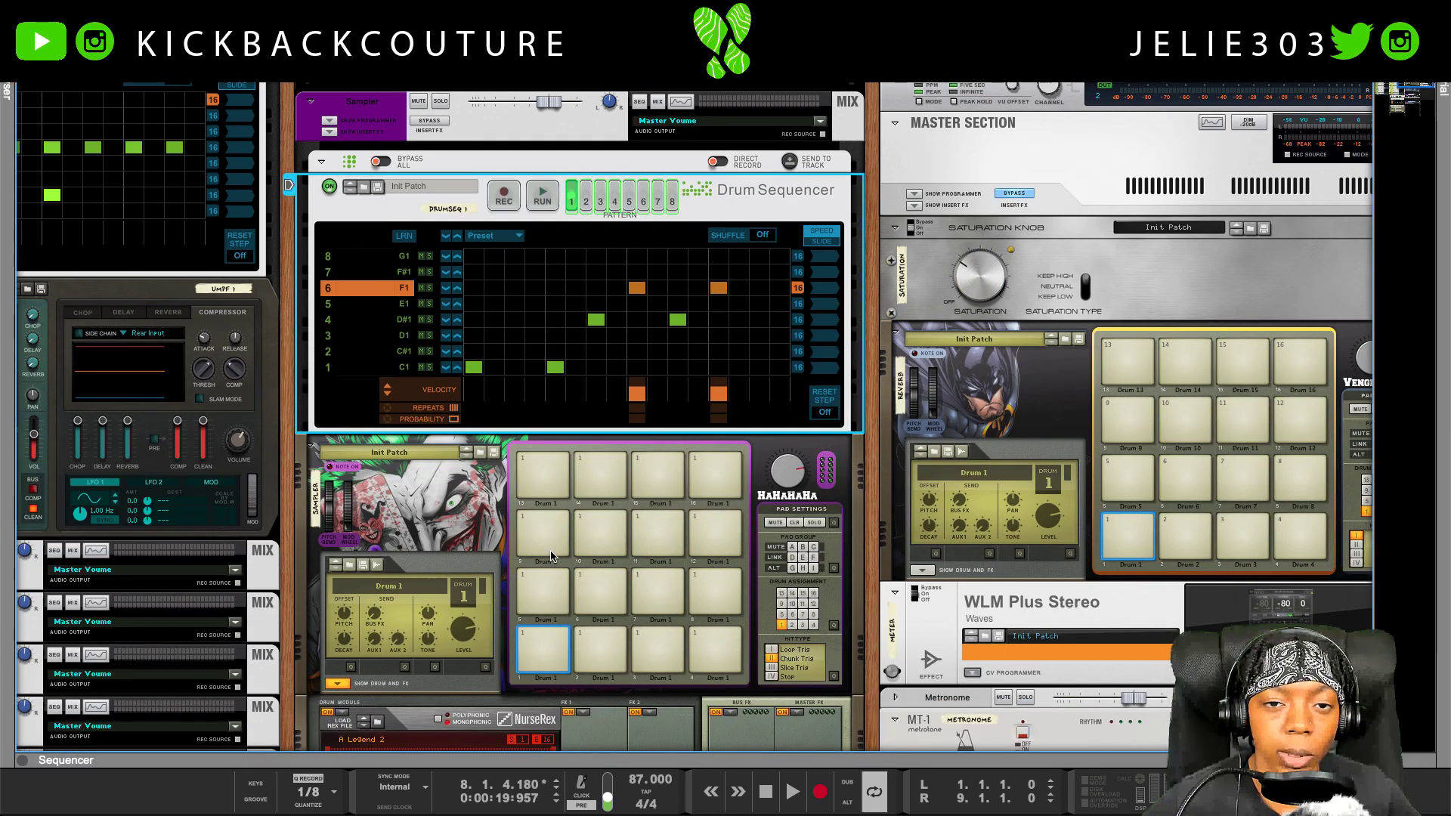
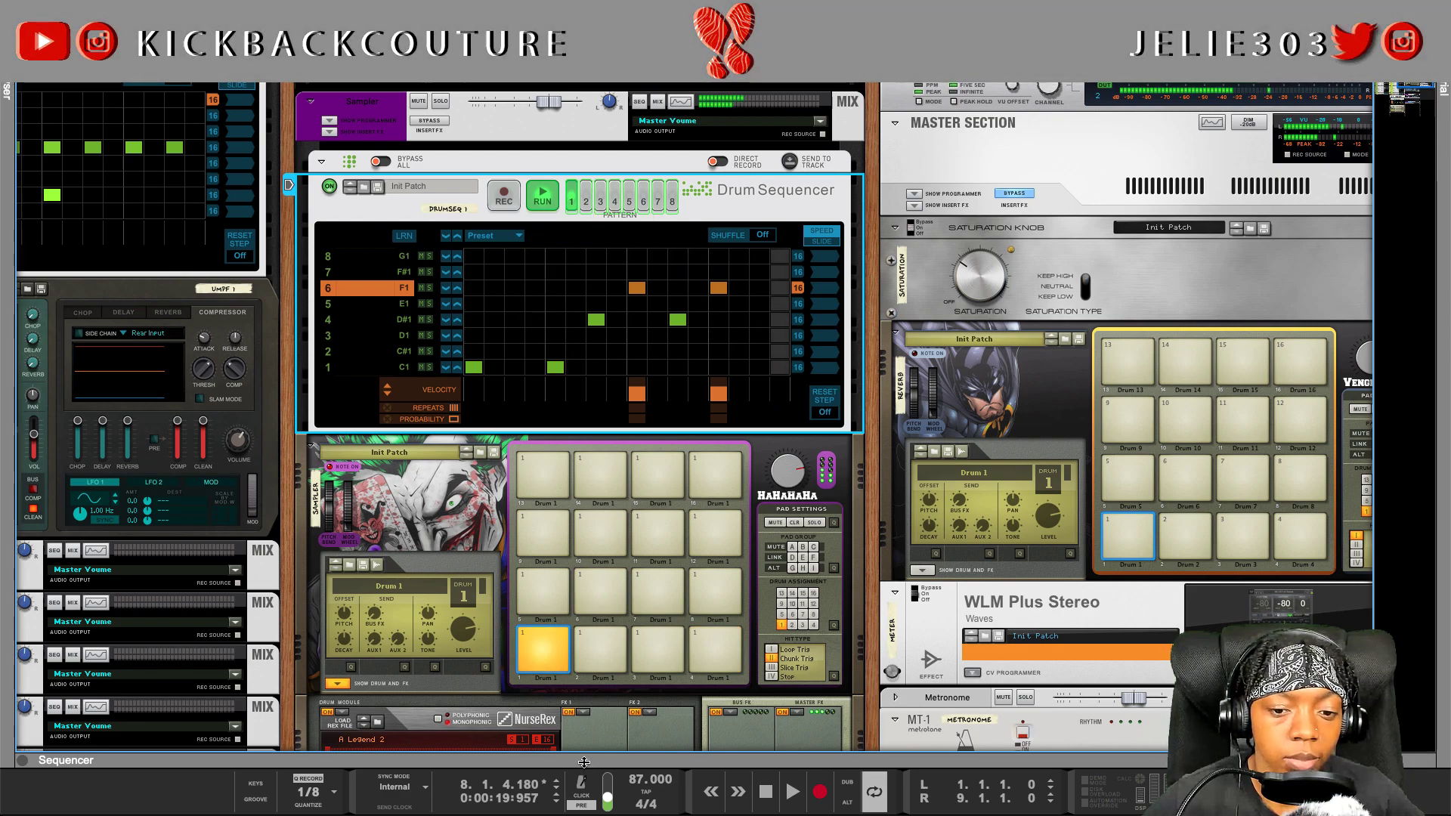
key(F7)
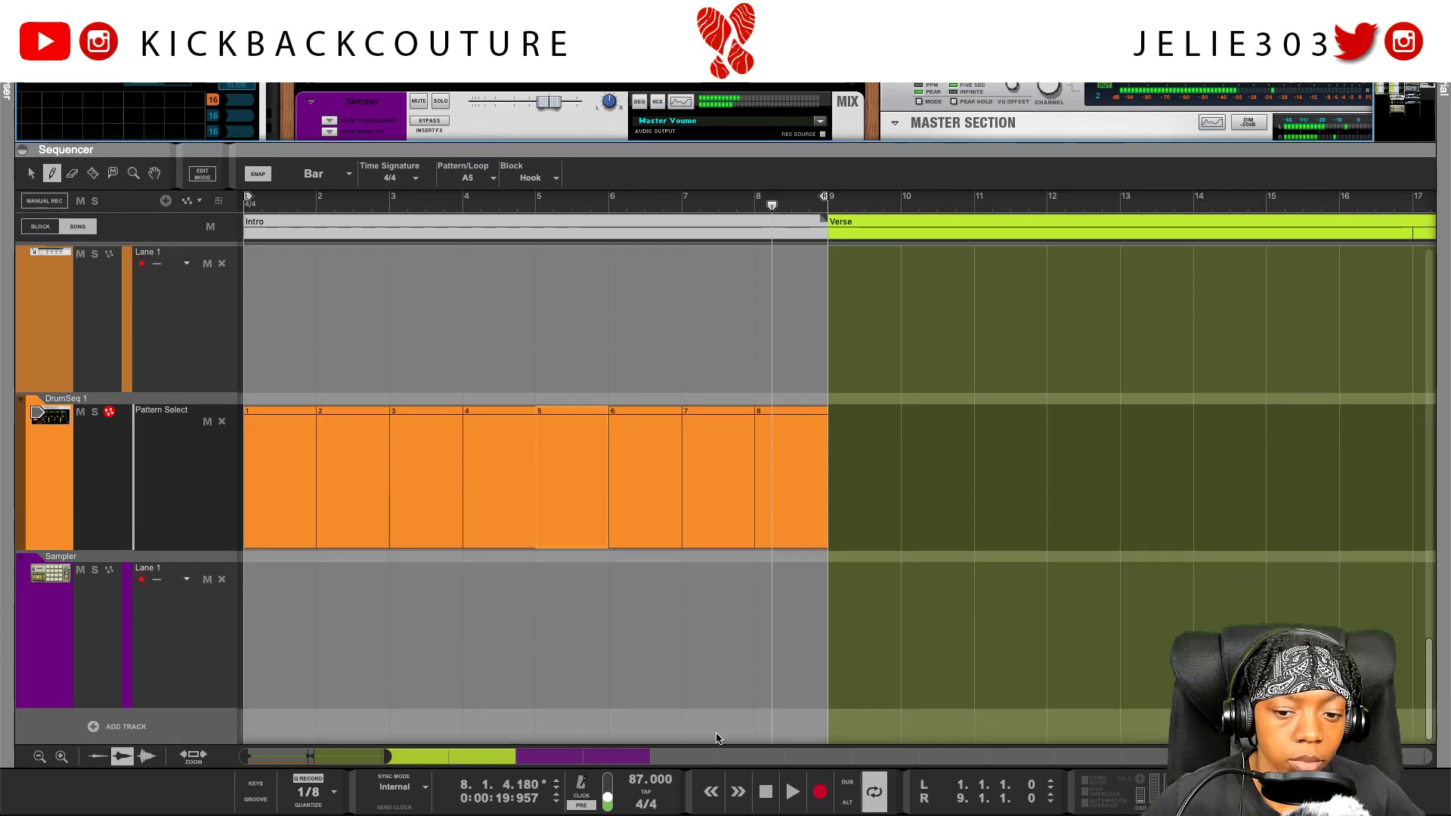
double_click(765, 792)
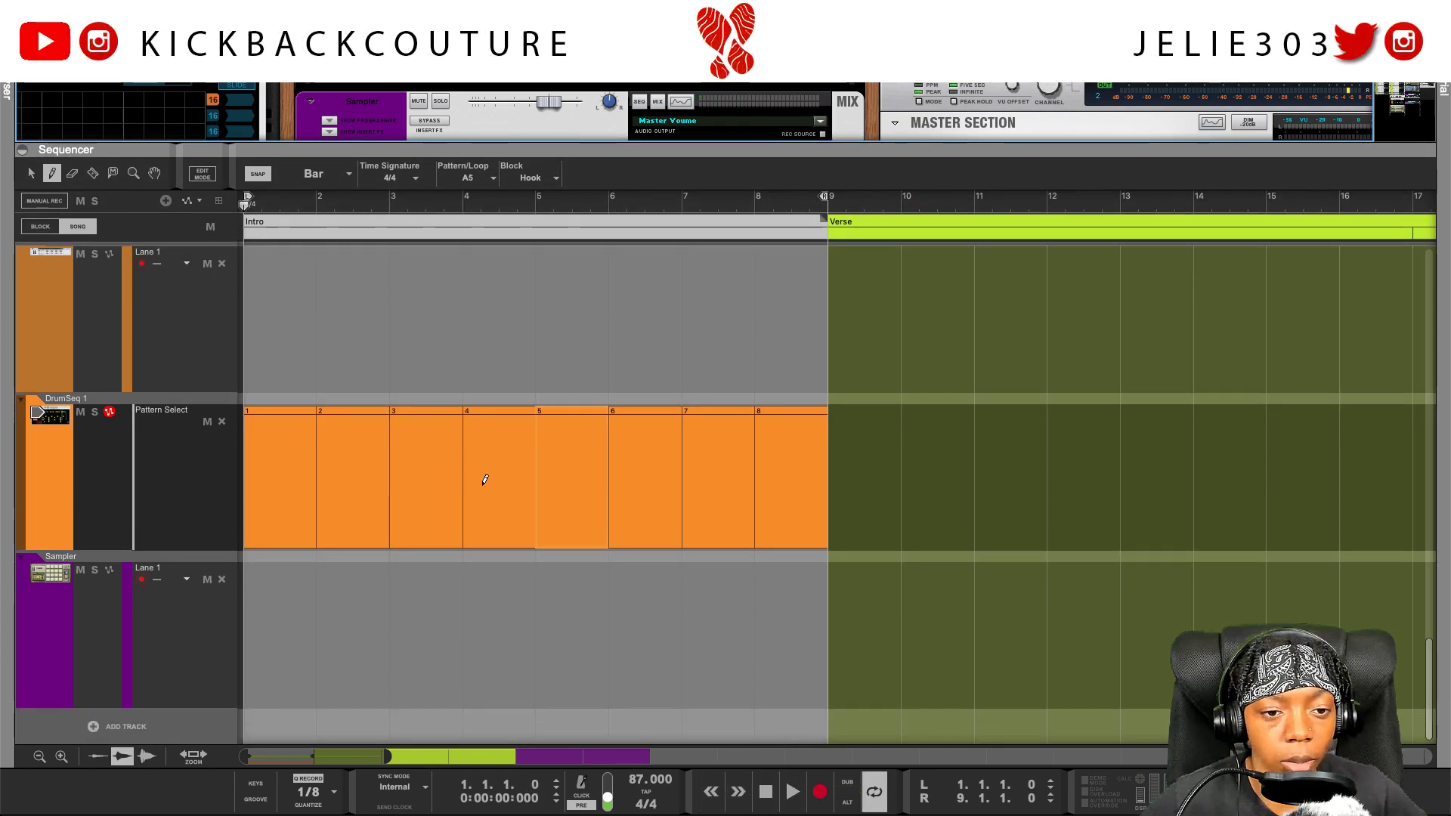
key(space)
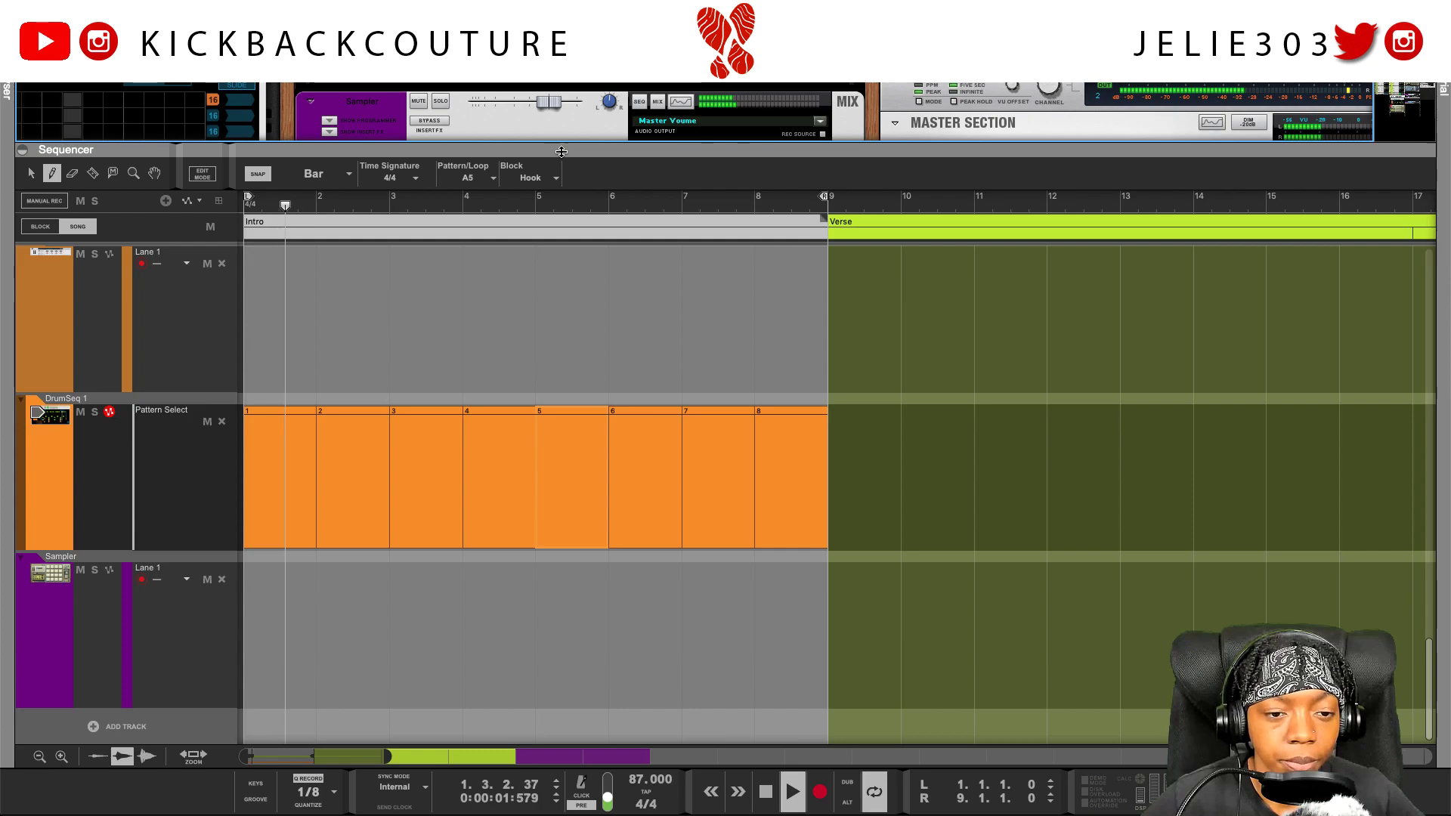
drag(560, 147, 483, 460)
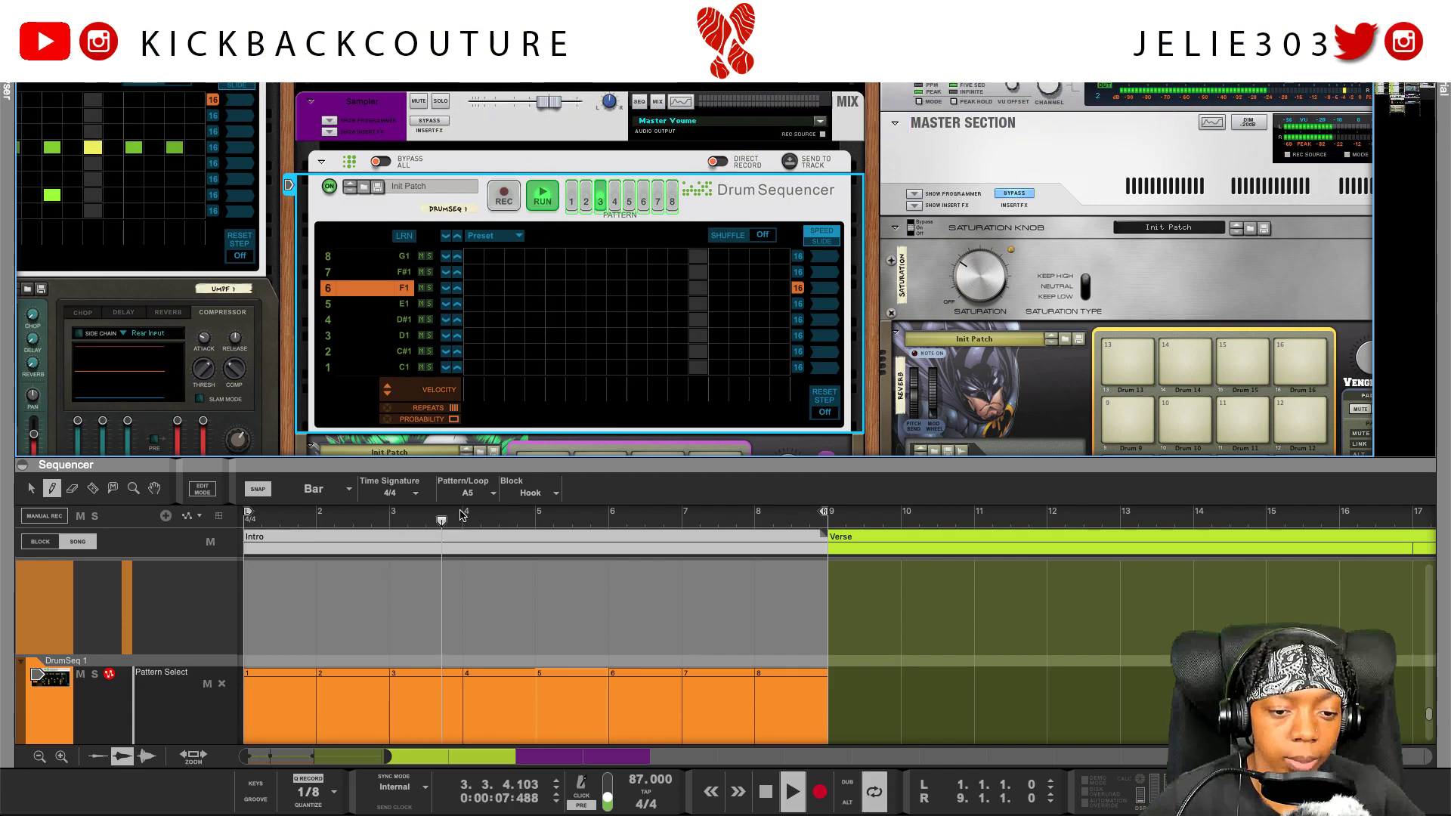
Select the pattern clips at bars 1 and 2, set the loop around those two bars, and stop playback.
key(q)
click(363, 679)
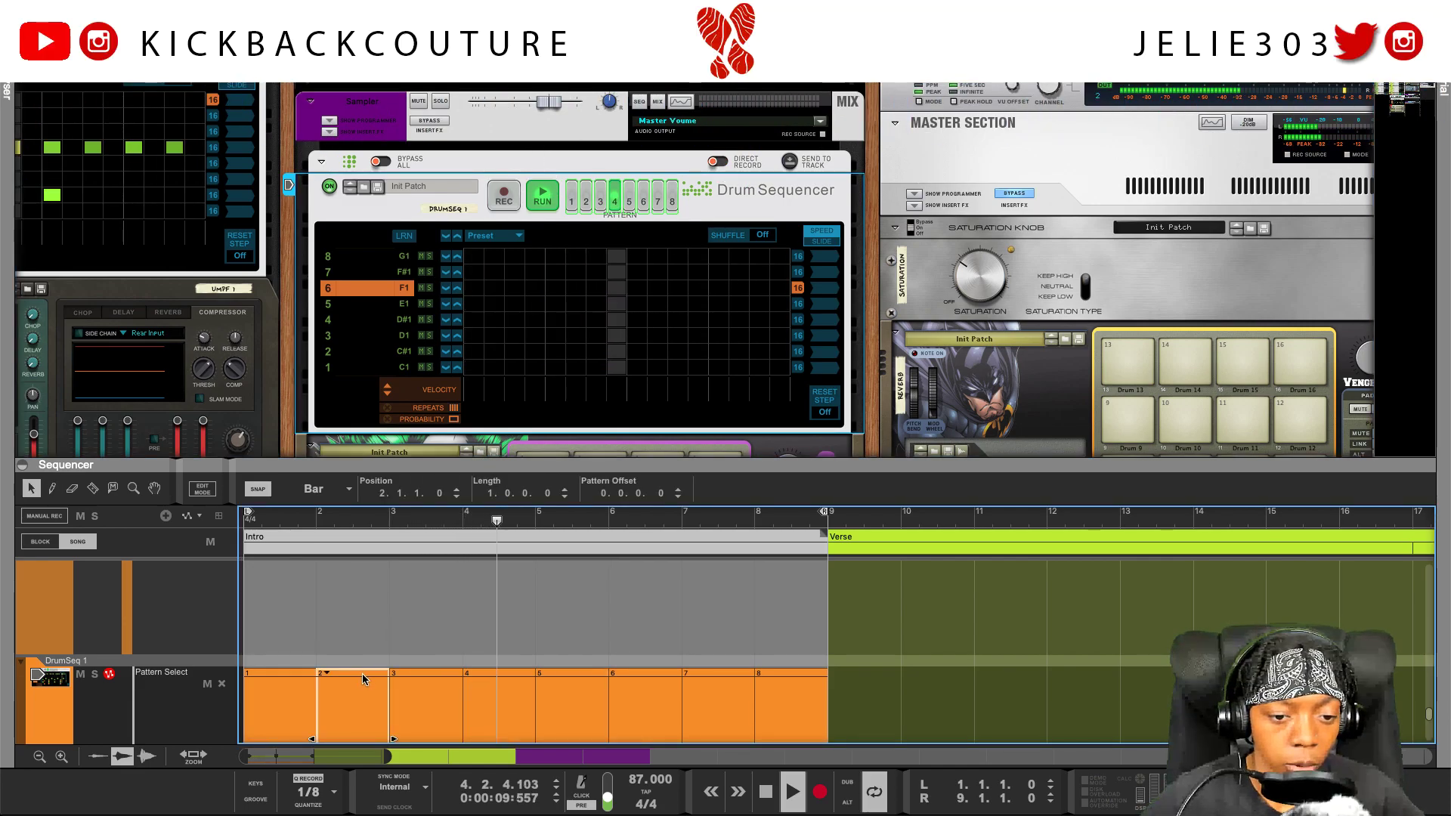
key(space)
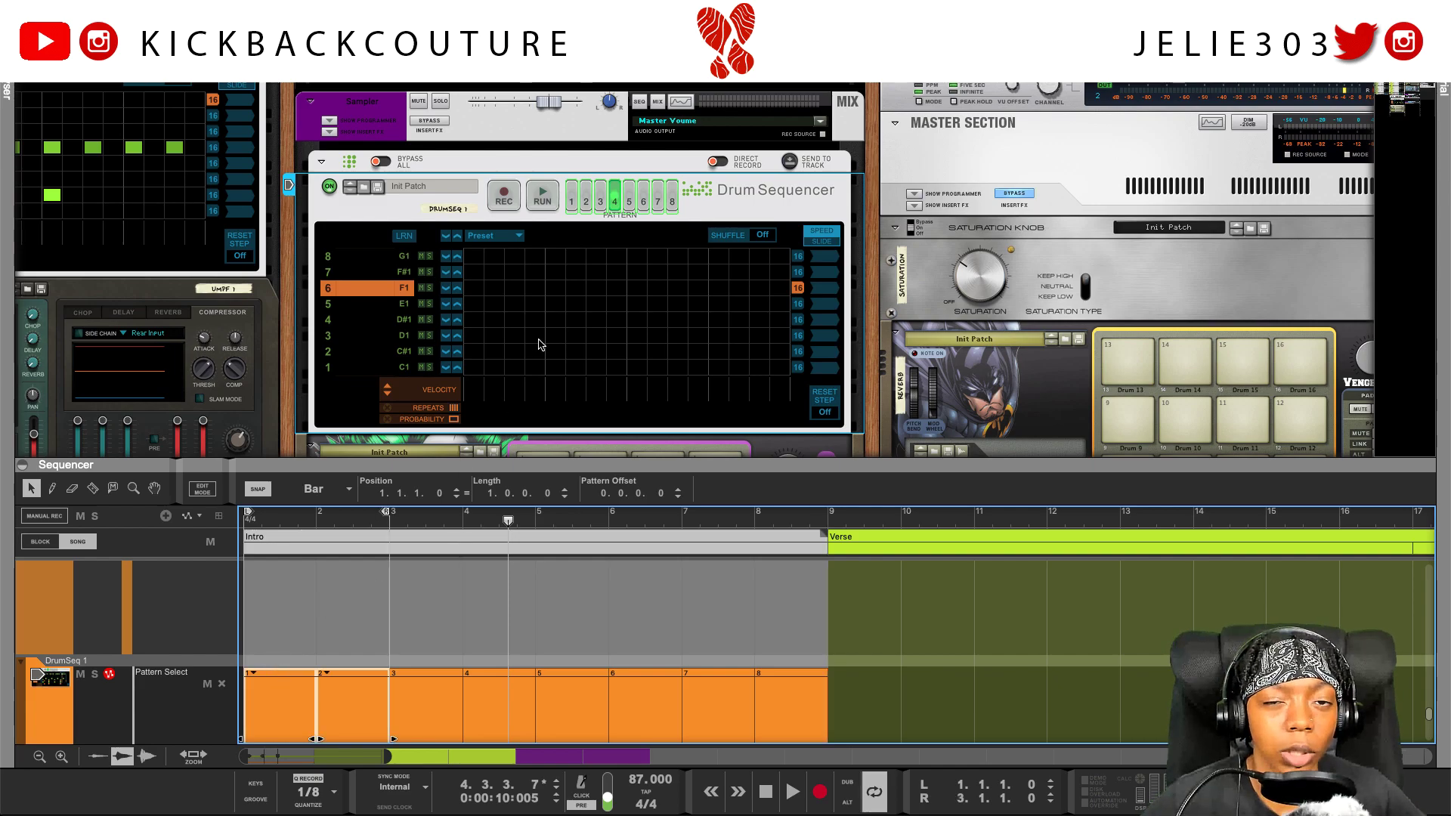
Switch DrumSeq 1 to pattern 2, add a hit on step 1 of the F1 channel, and audition the loop.
click(586, 199)
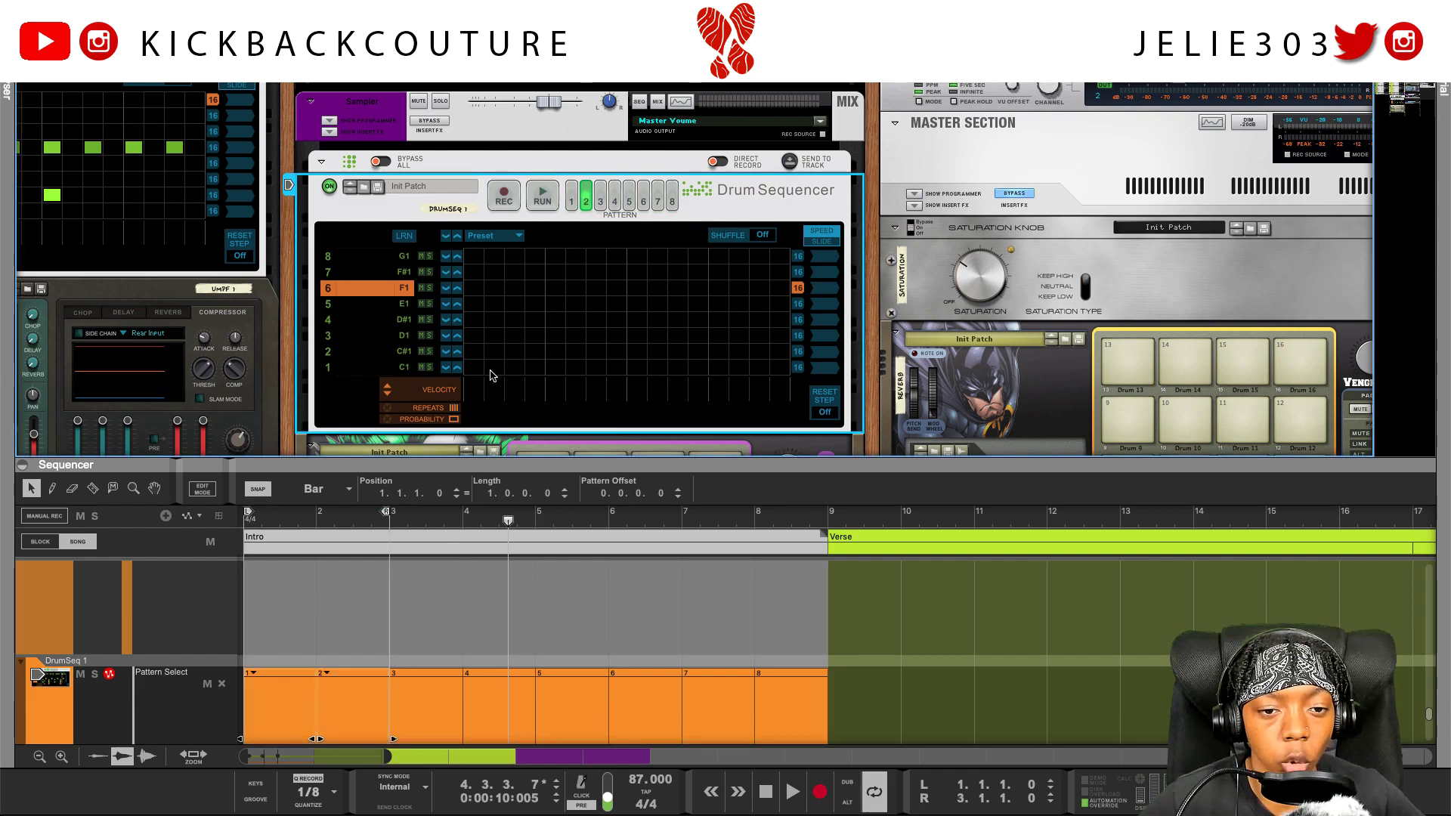
click(474, 368)
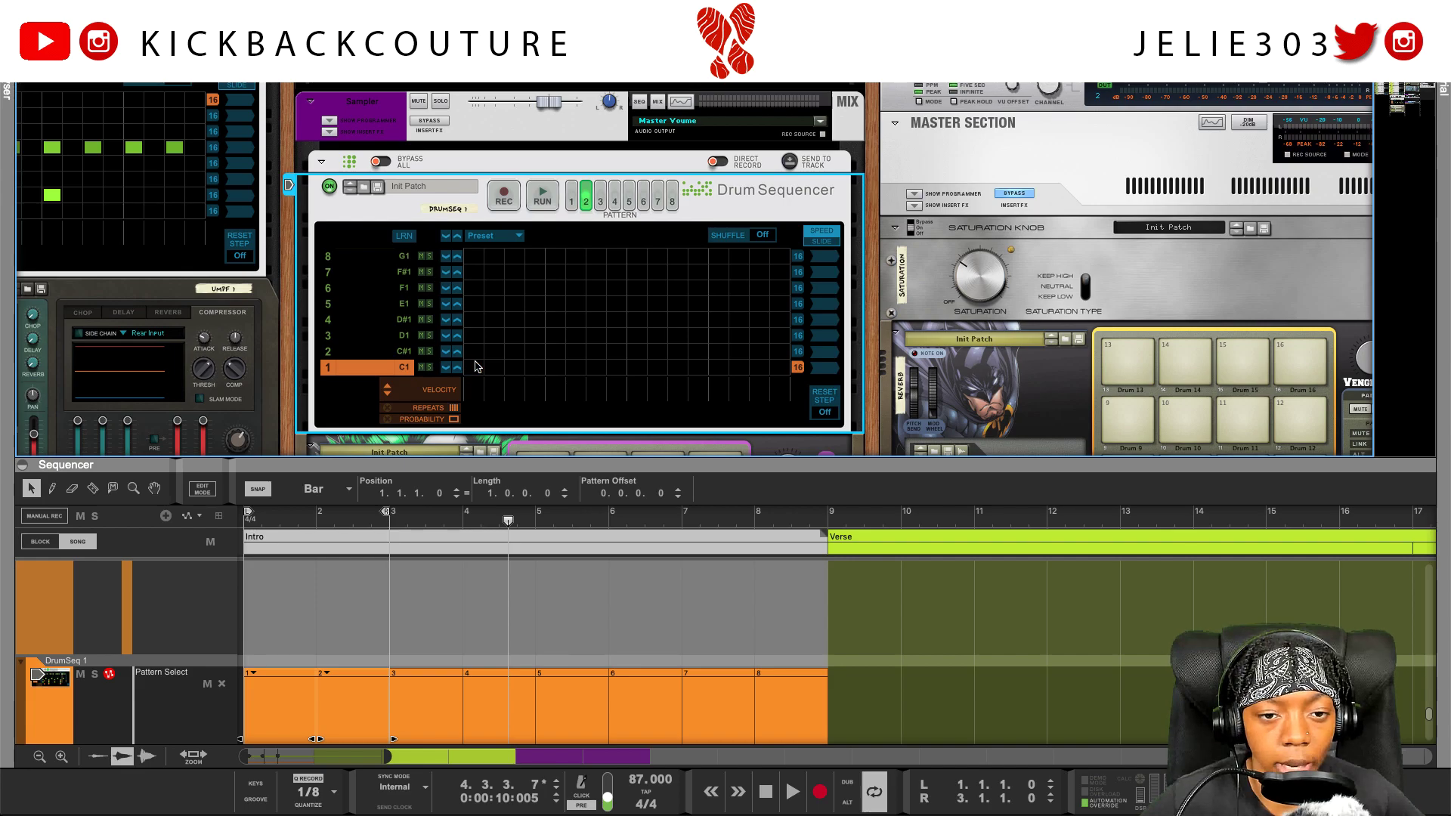
click(471, 290)
key(space)
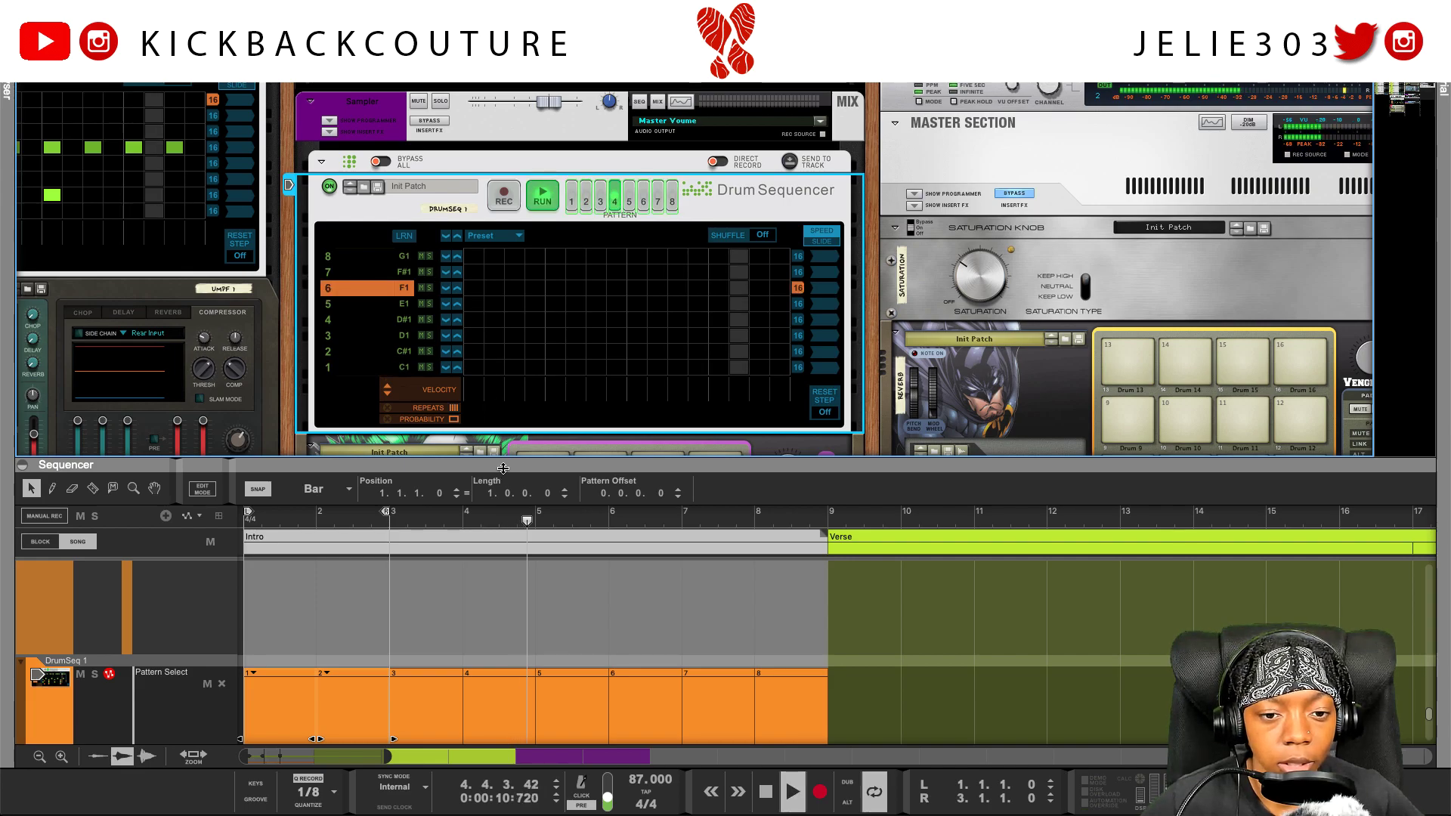
drag(506, 458, 507, 614)
key(space)
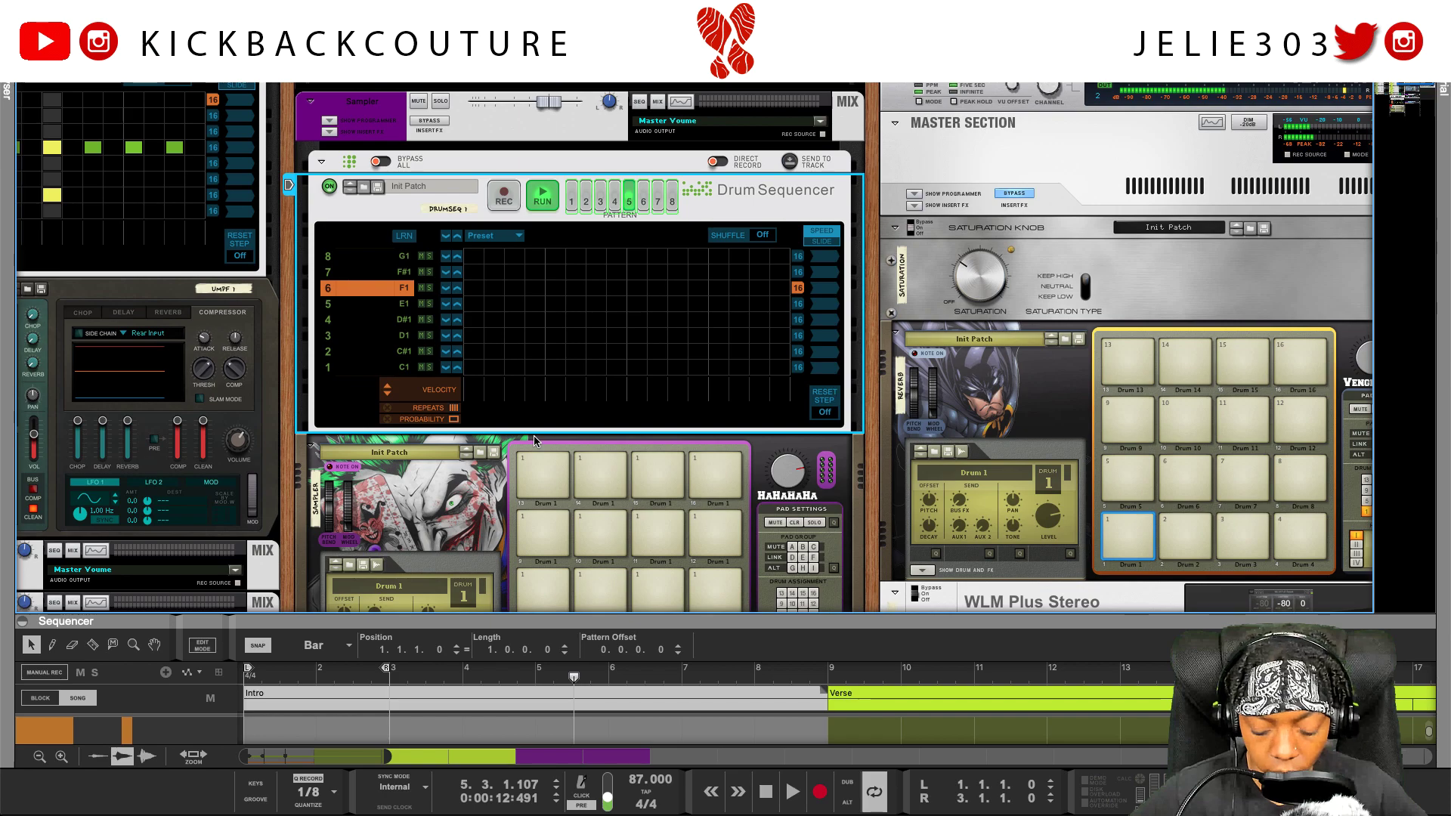
key(space)
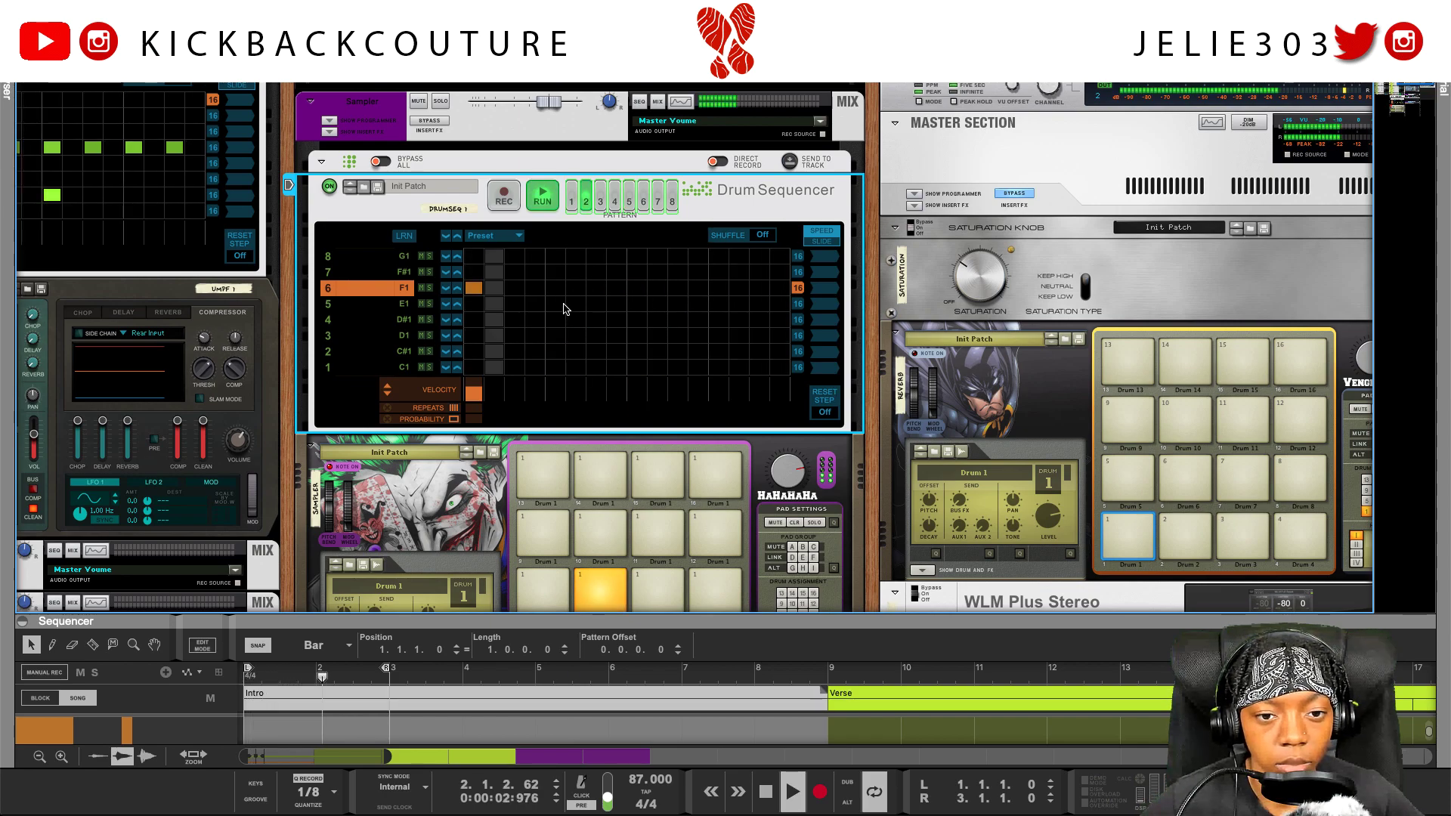
Add pattern 2 hits on step 3 of the F#1 channel and step 5 of the G1 channel, playing the loop to check them.
key(space)
click(515, 273)
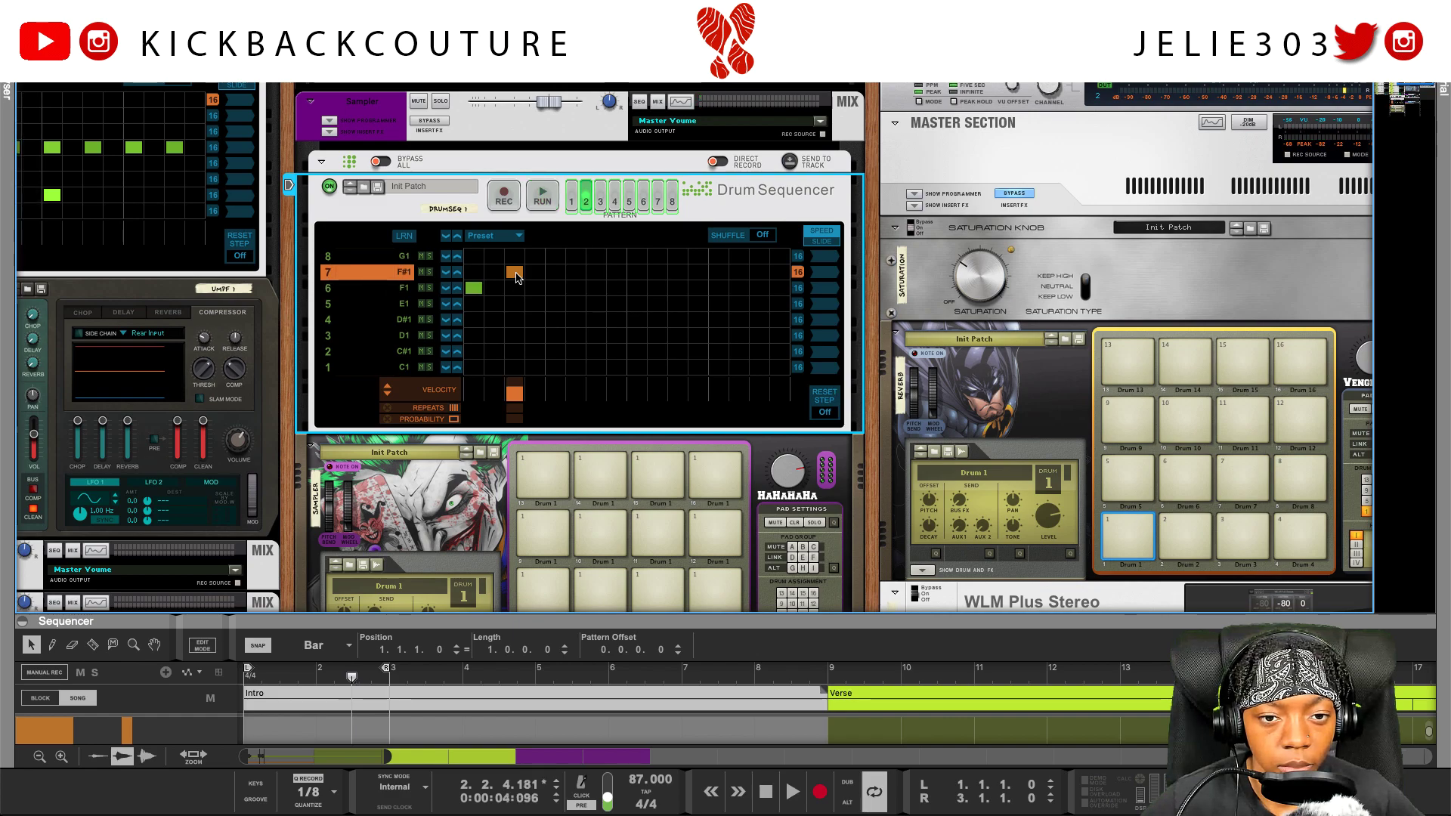
key(Home)
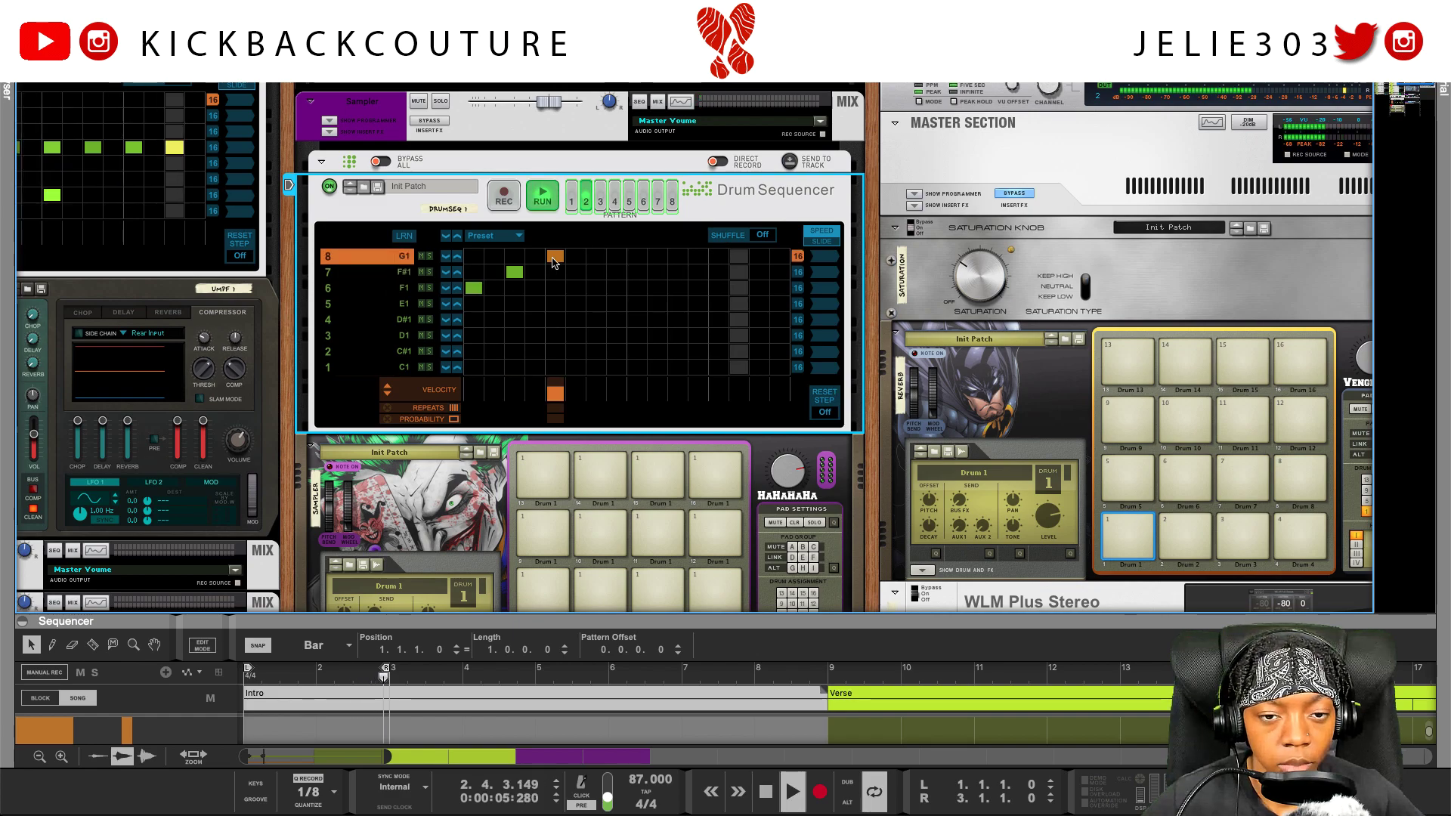
key(space)
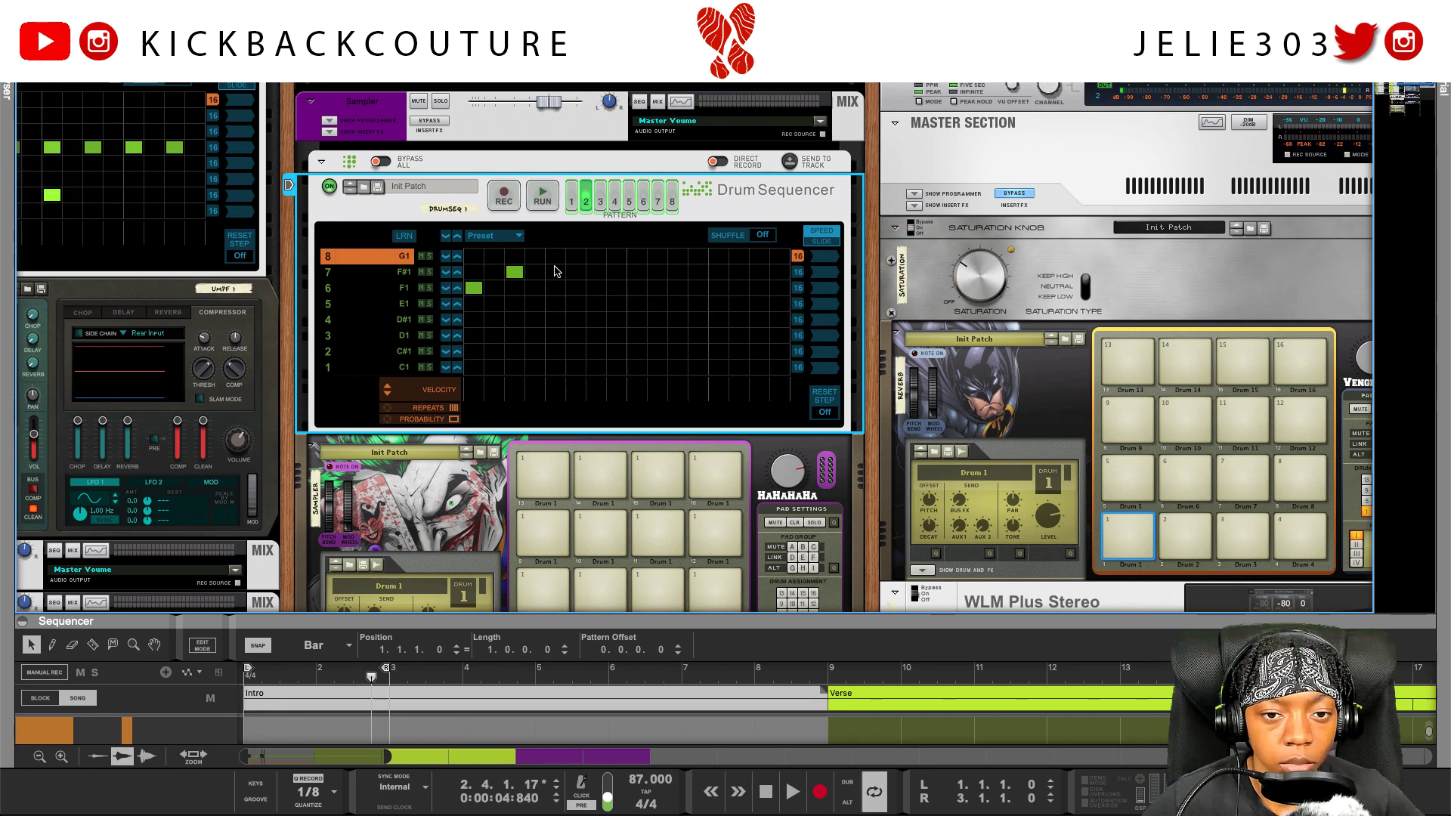
Add pattern 2 hits on step 7 of F1, step 9 of F#1 and step 11 of E1.
drag(592, 279, 595, 295)
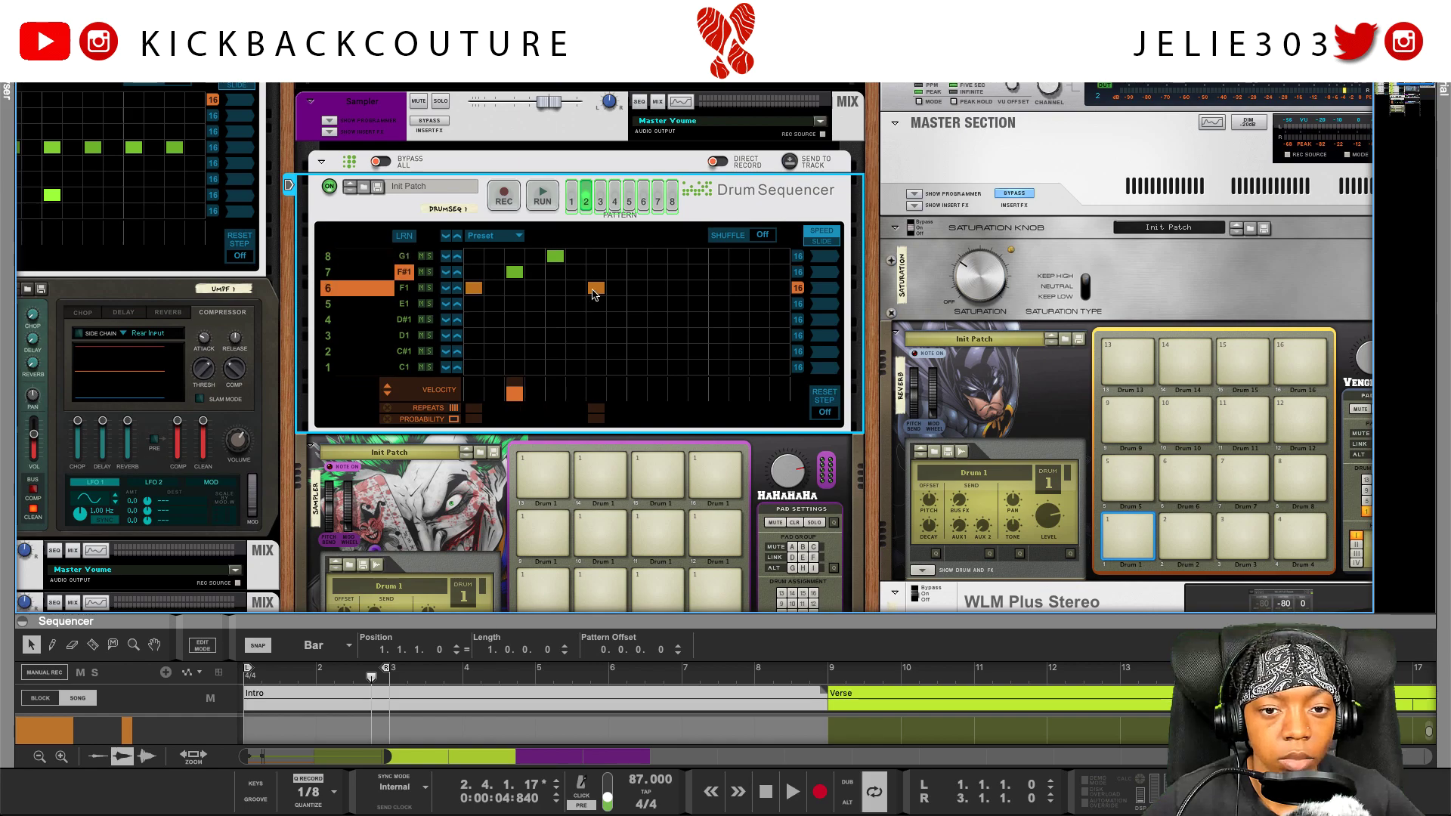
click(637, 268)
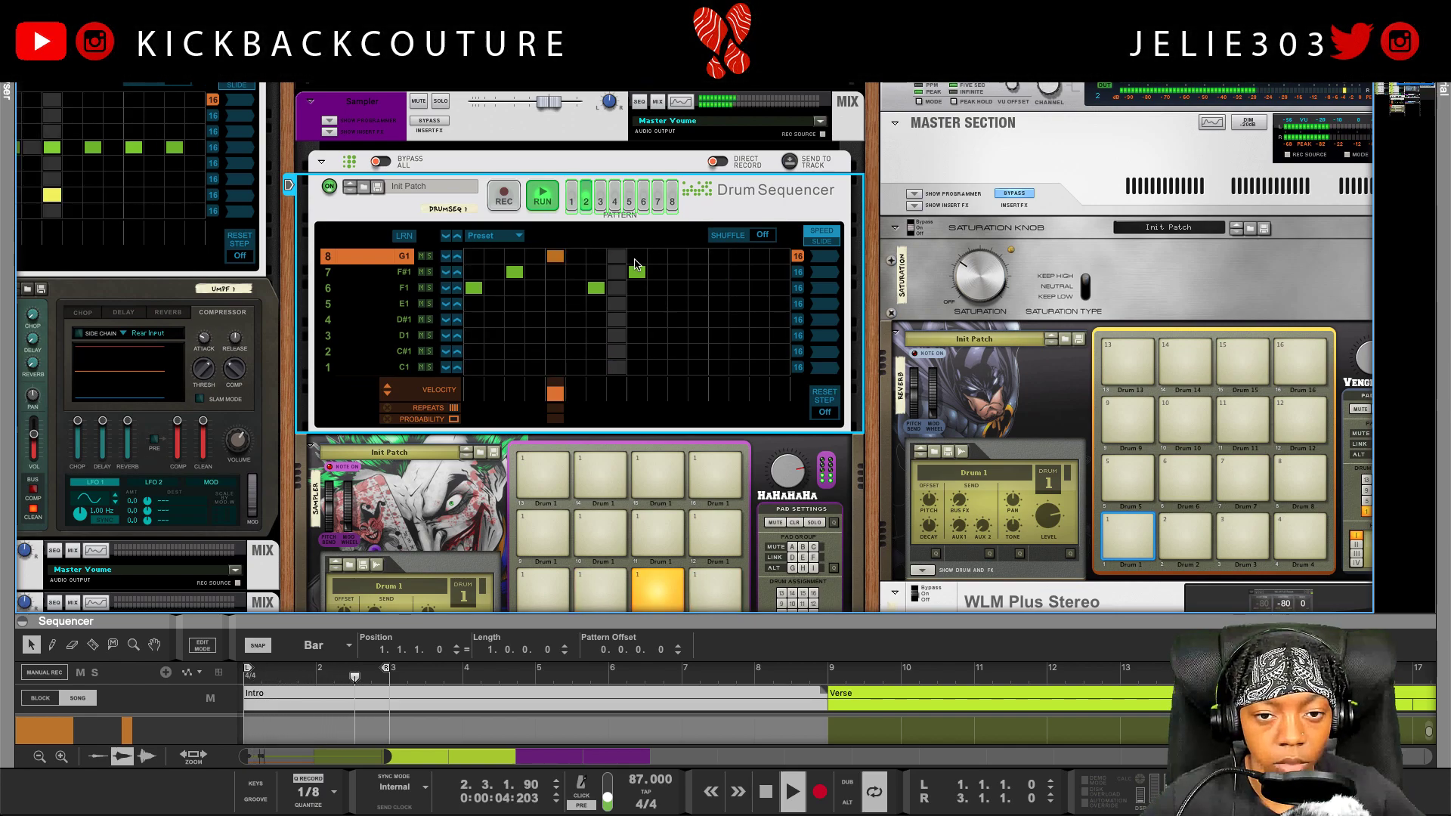
key(space)
click(678, 304)
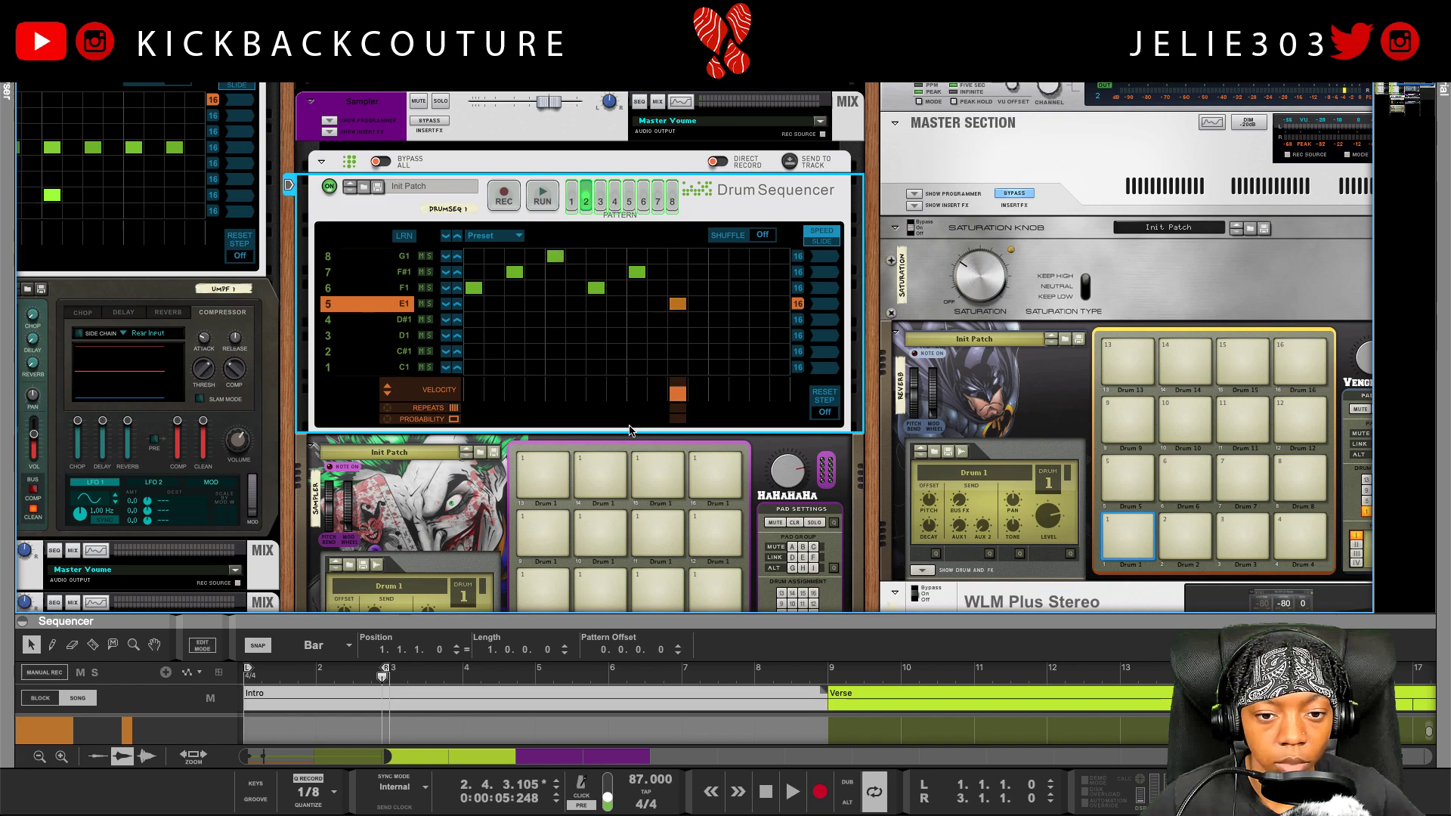
Audition several of the sample chop pads on the Kong sampler below DrumSeq 1.
click(657, 529)
click(648, 580)
scroll(613, 561, down, 1)
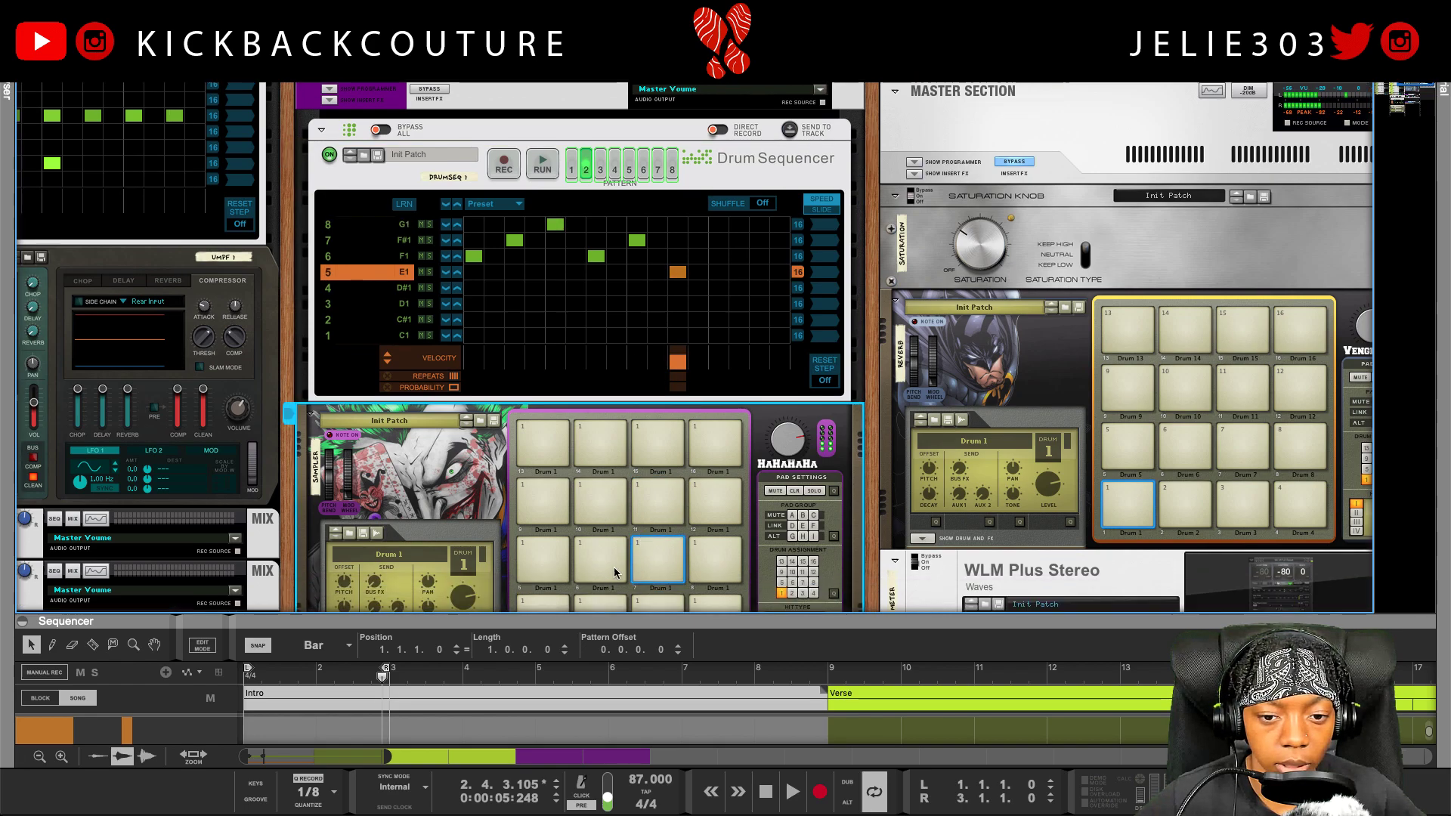
click(662, 558)
scroll(659, 565, down, 4)
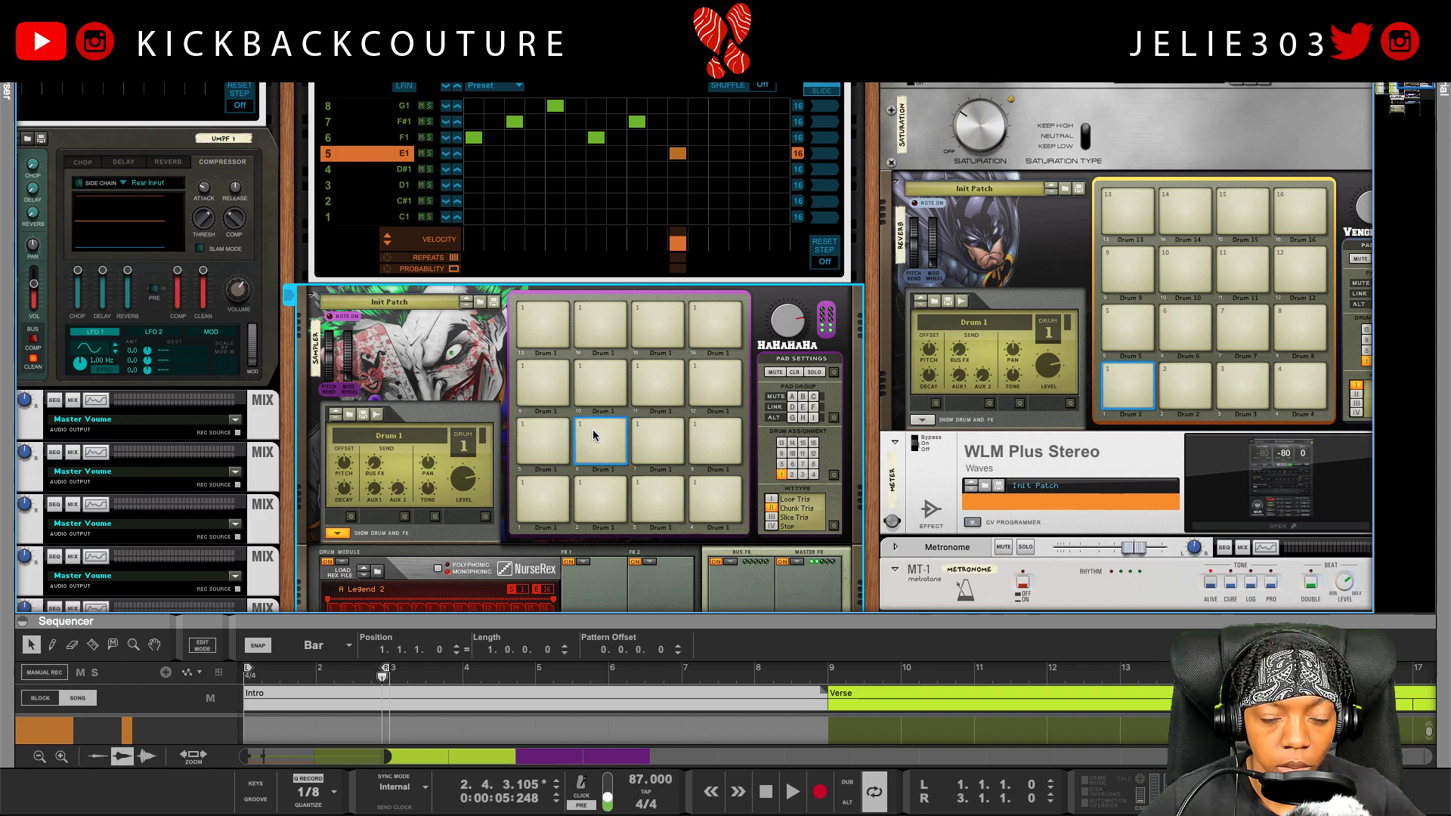
scroll(557, 410, up, 1)
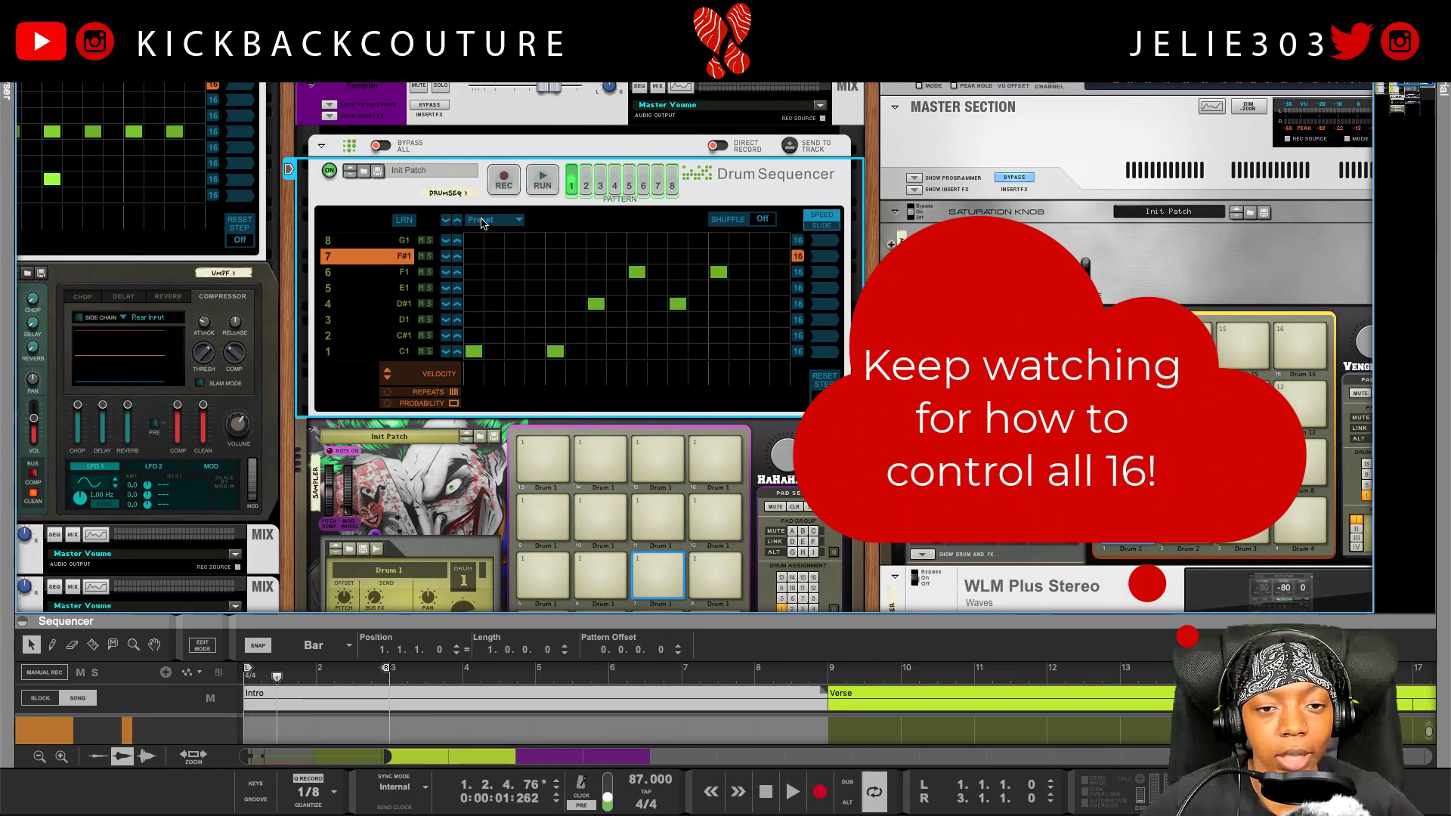
Set DrumSeq 1's edit function to Copy/Paste, copying pattern 1 to pattern 3 and pattern 2 to pattern 4.
click(509, 221)
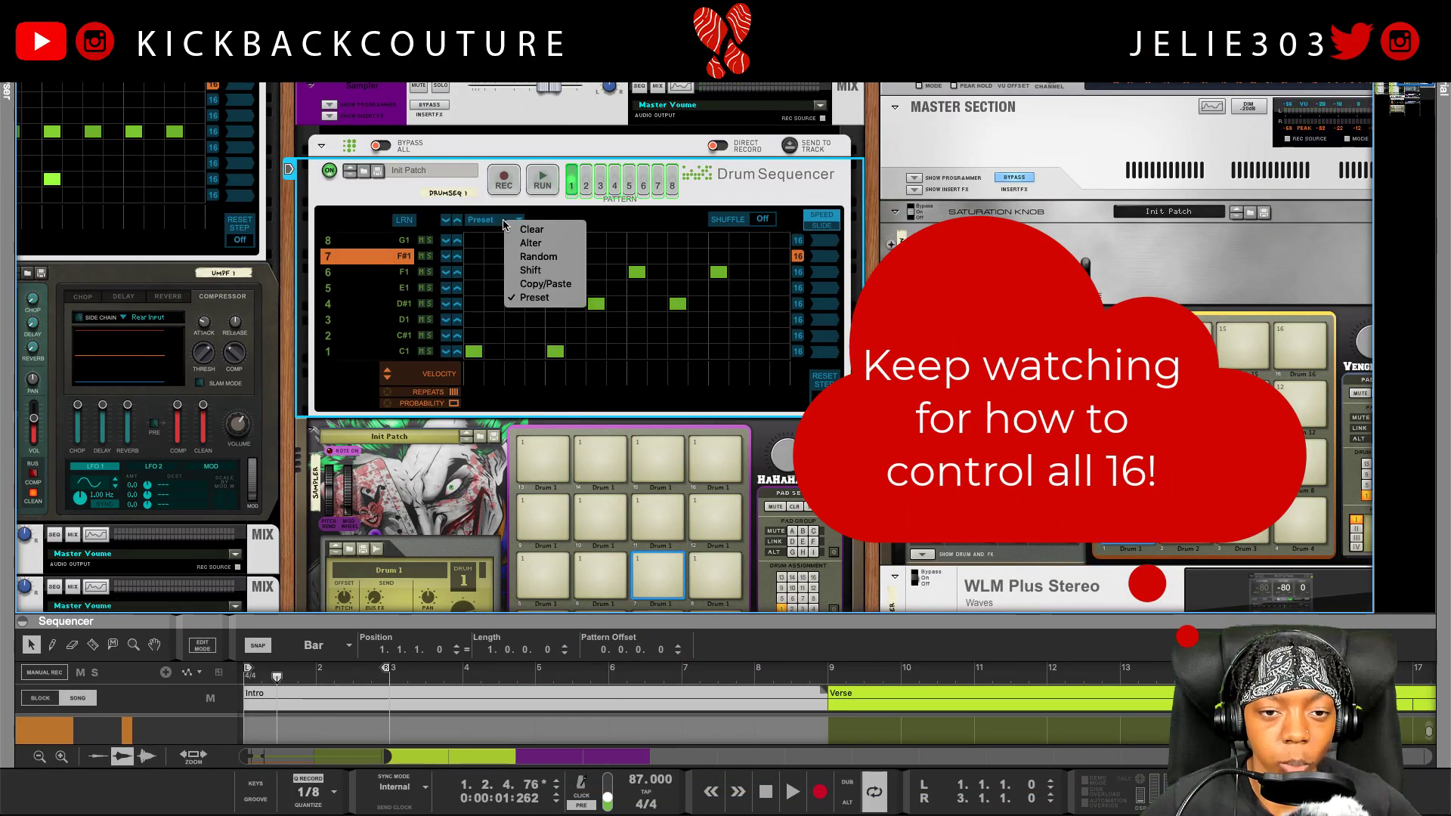
click(531, 284)
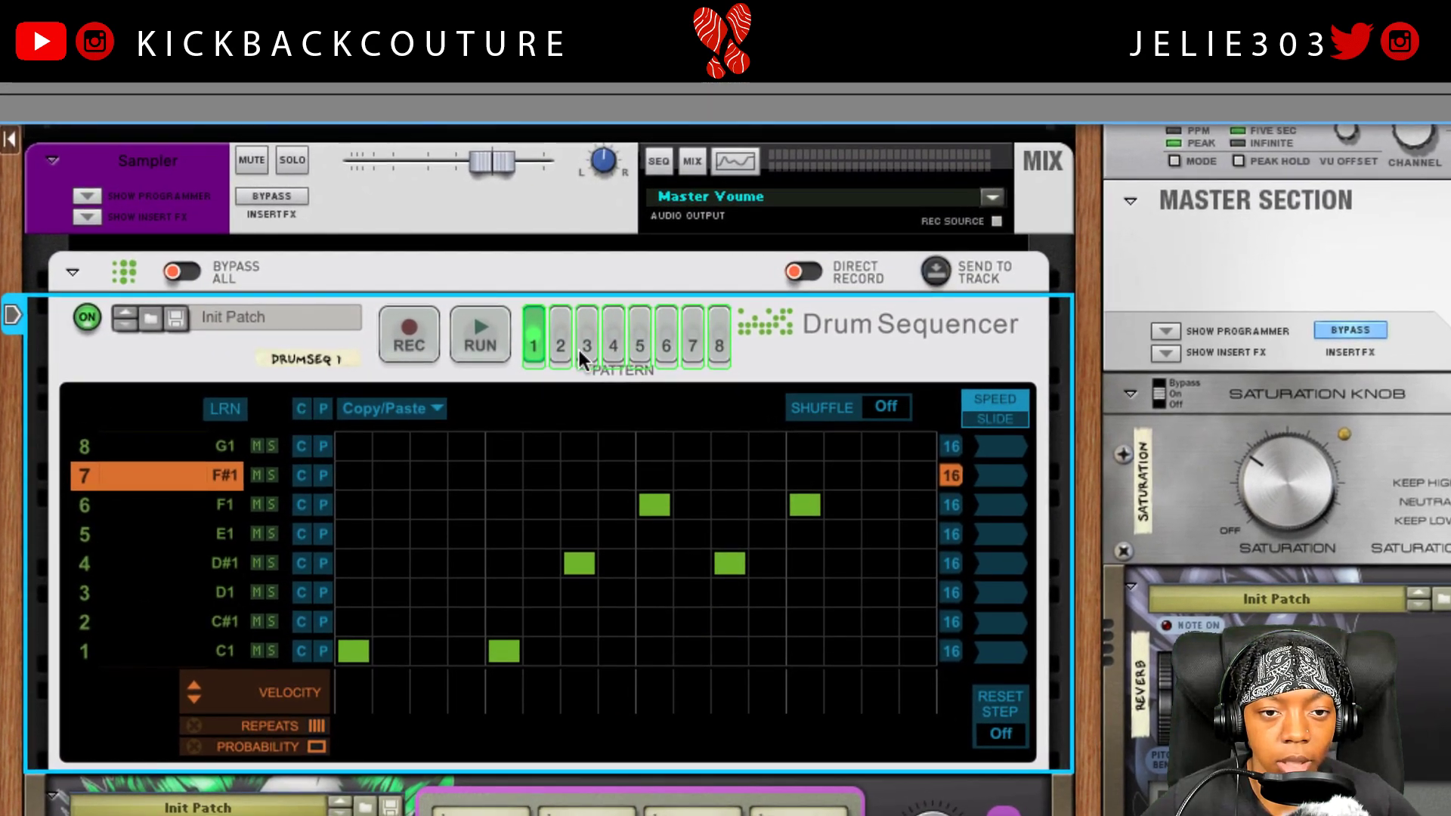
click(582, 347)
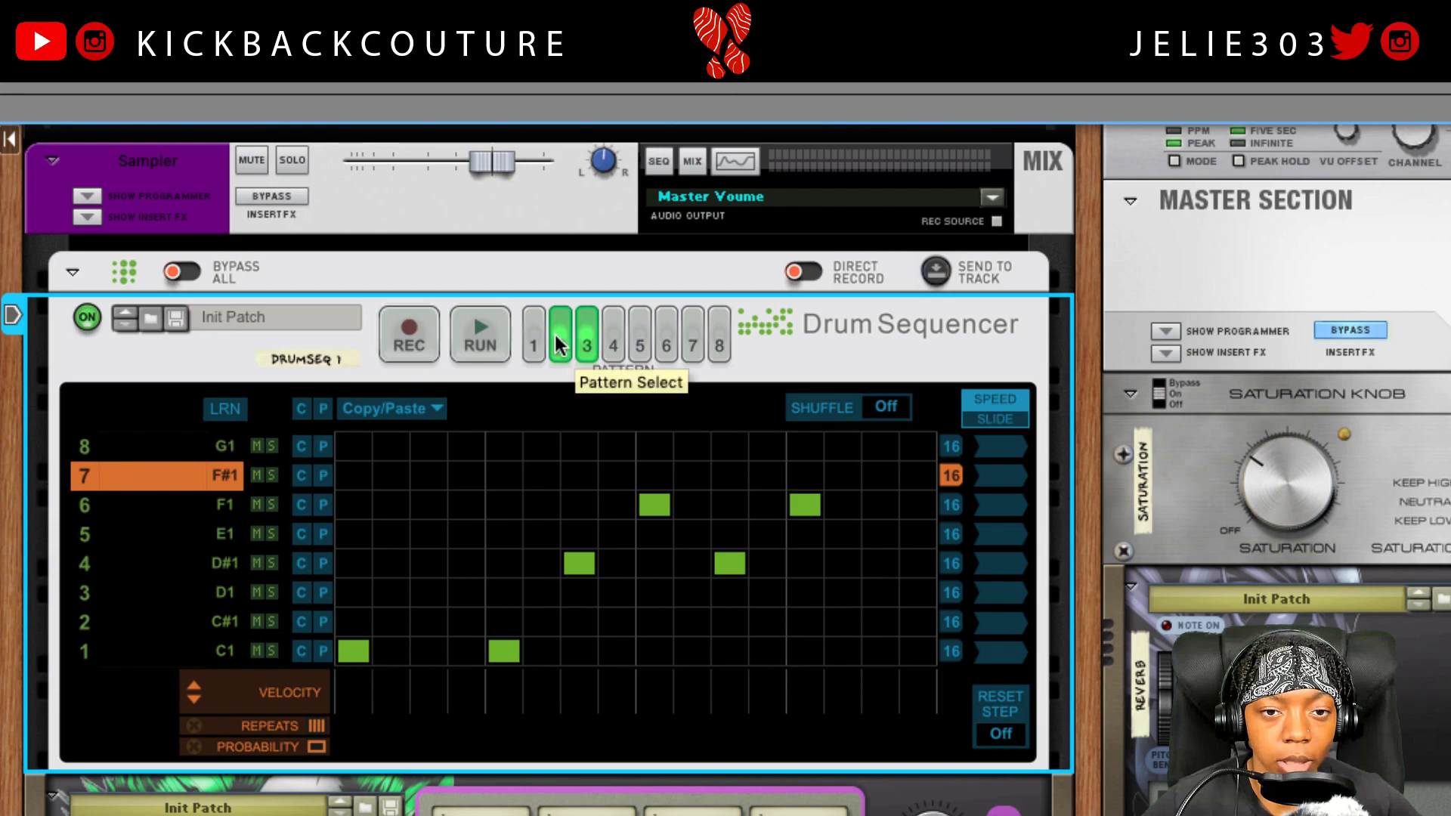
click(558, 339)
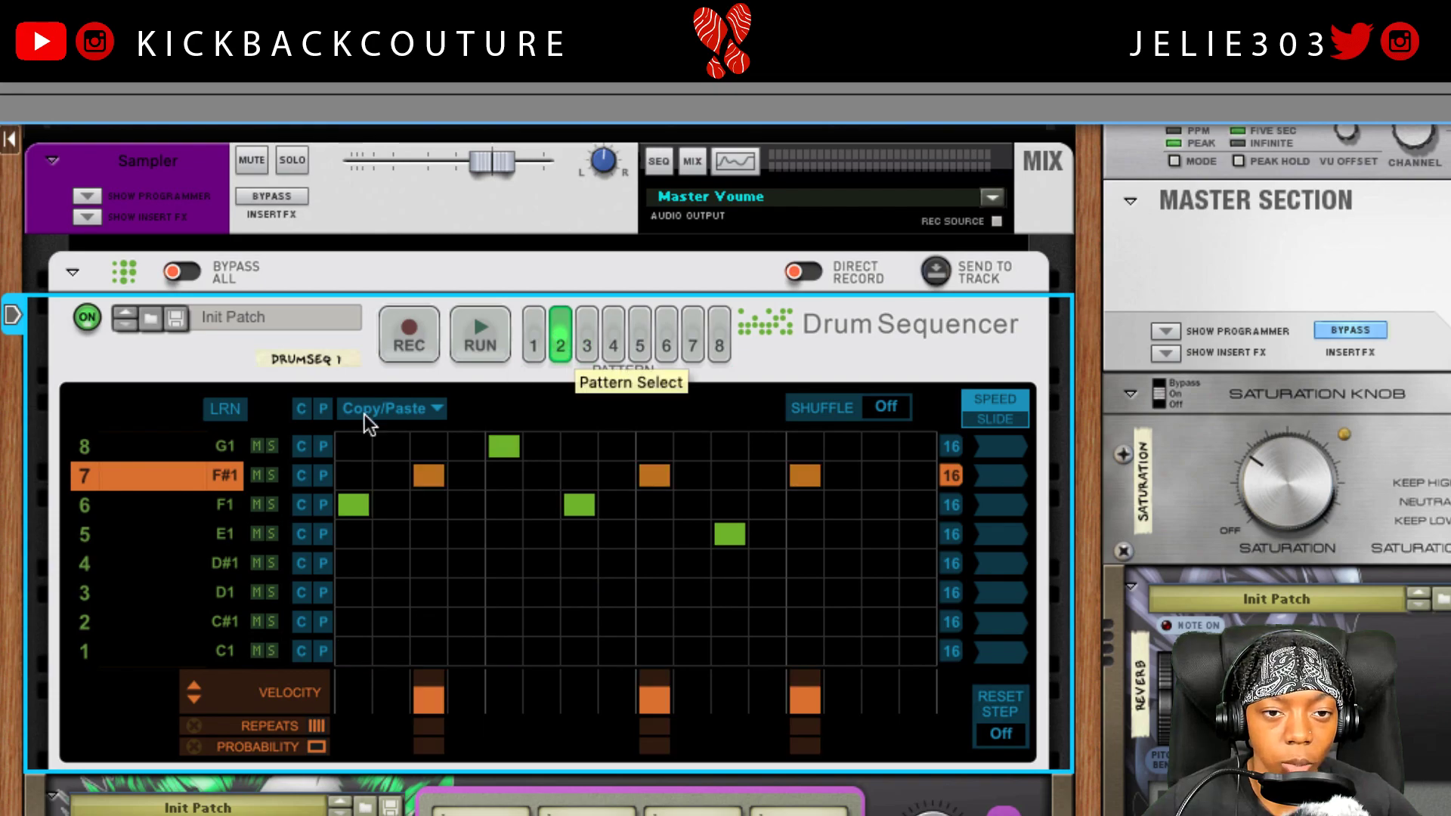
click(614, 339)
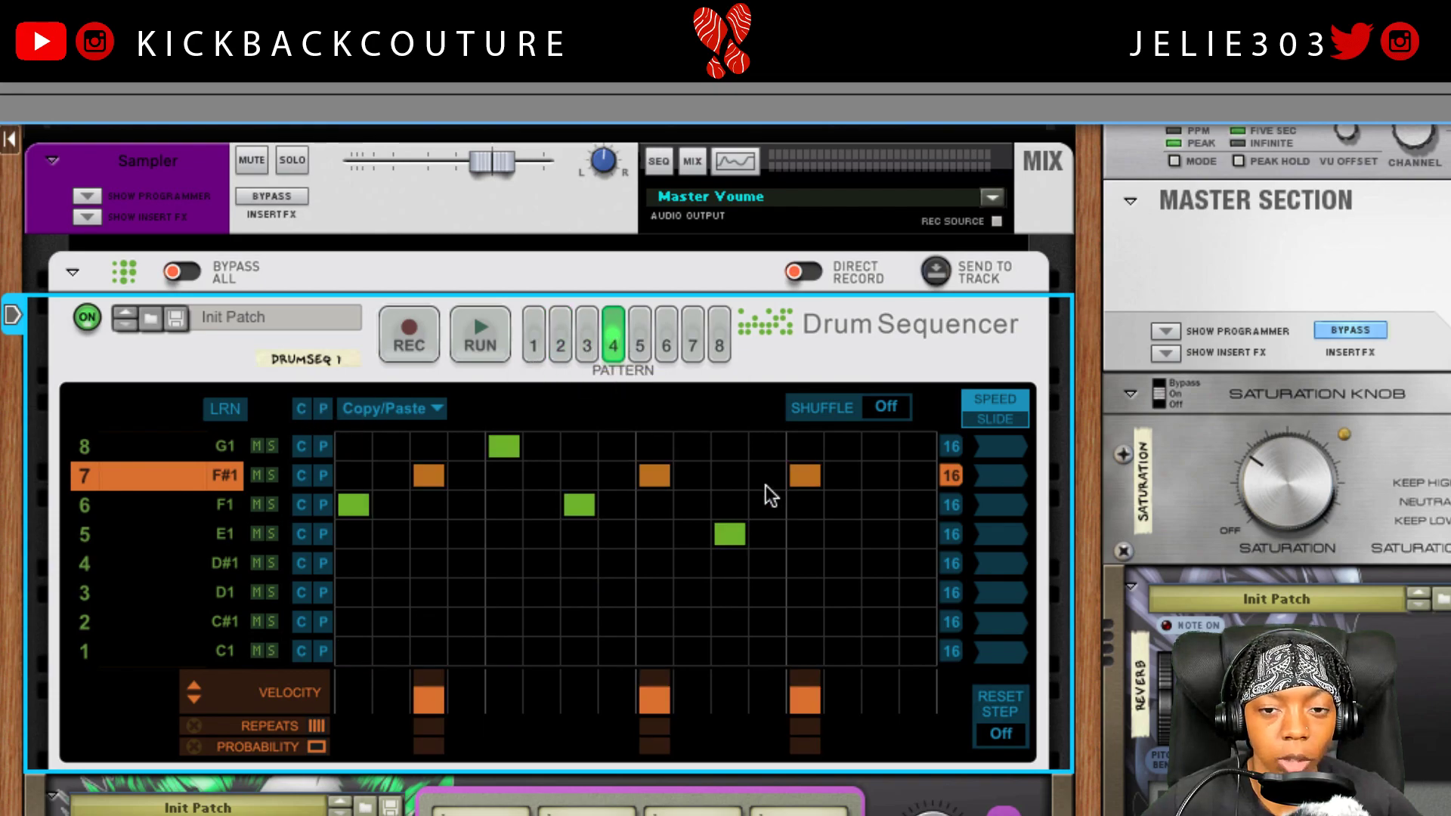
In pattern 4, replace the step 13 hit on F#1 with one on D1, and play the loop to check it.
click(804, 478)
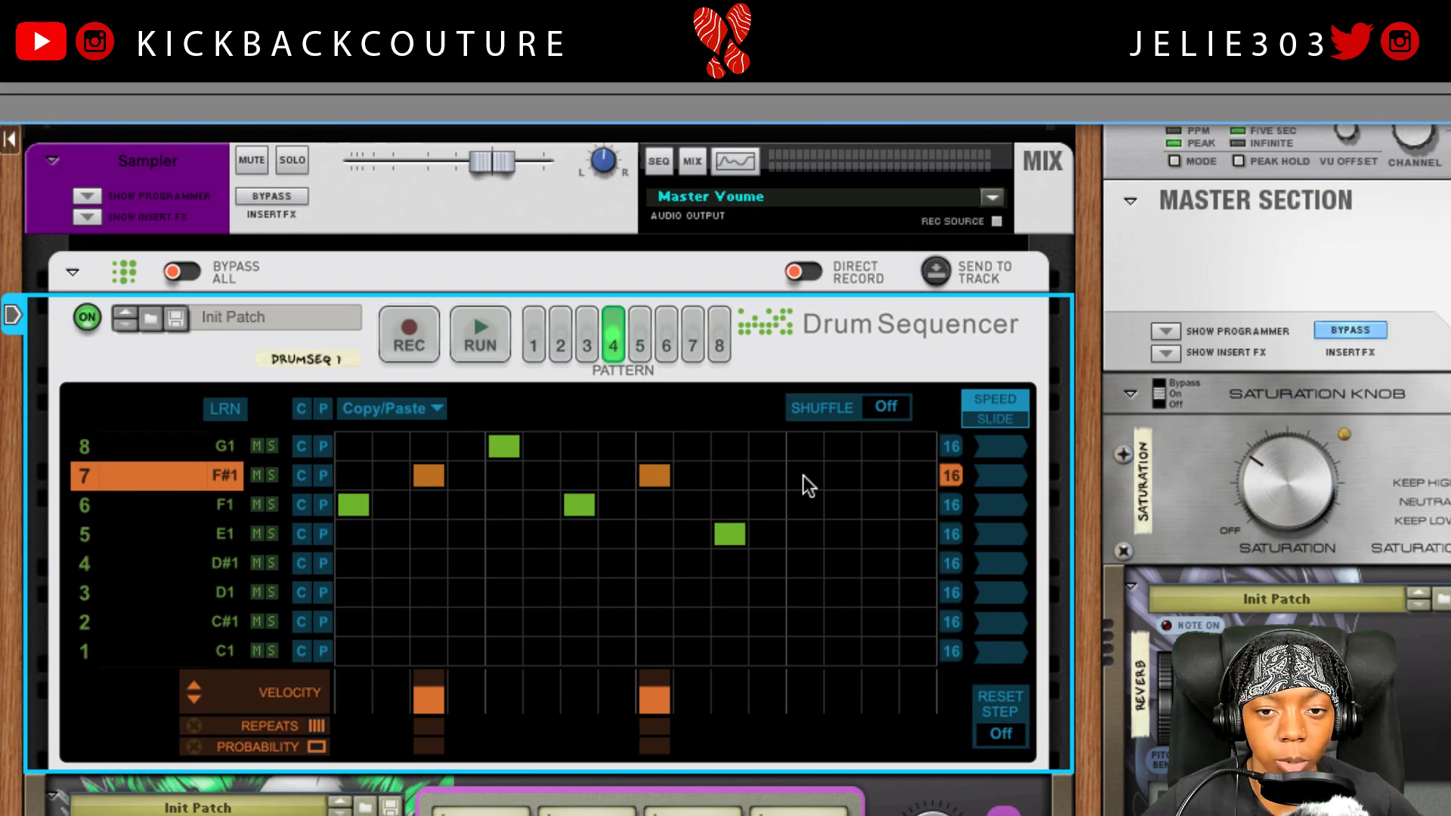
click(803, 594)
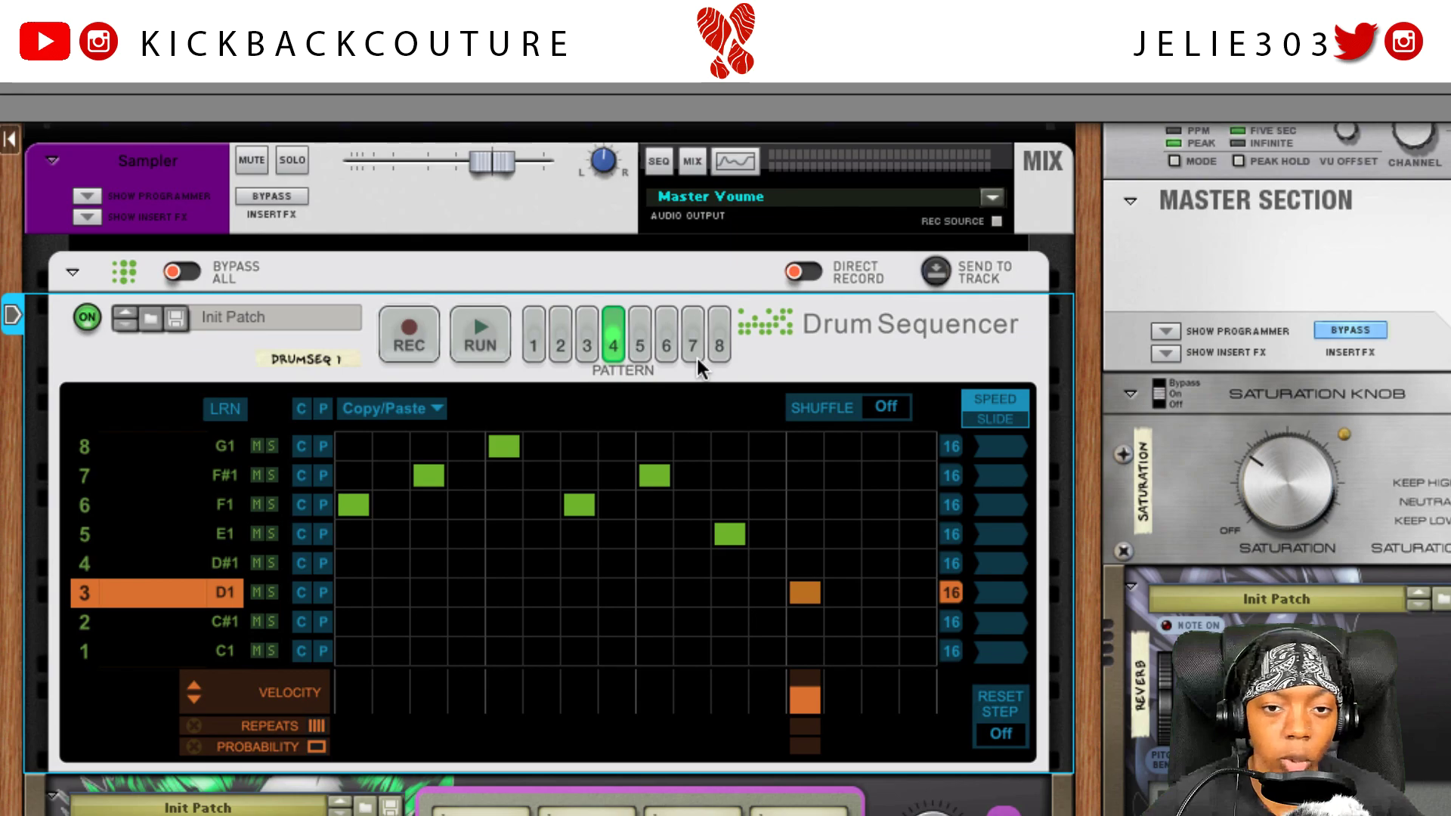
key(space)
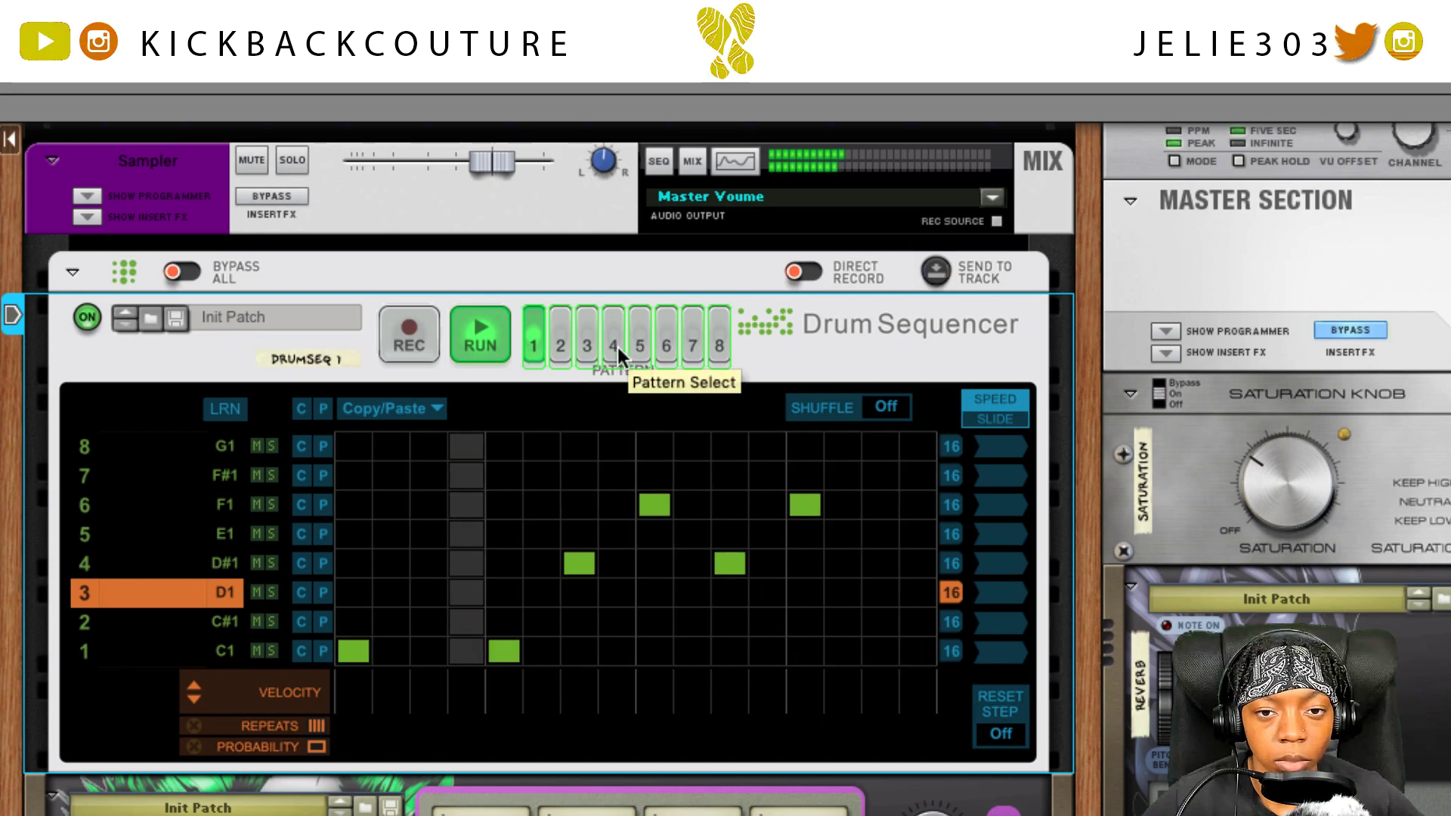
key(space)
Compare patterns 2 and 4, and replace pattern 2's step 13 hit on F#1 with one on C#1.
click(560, 349)
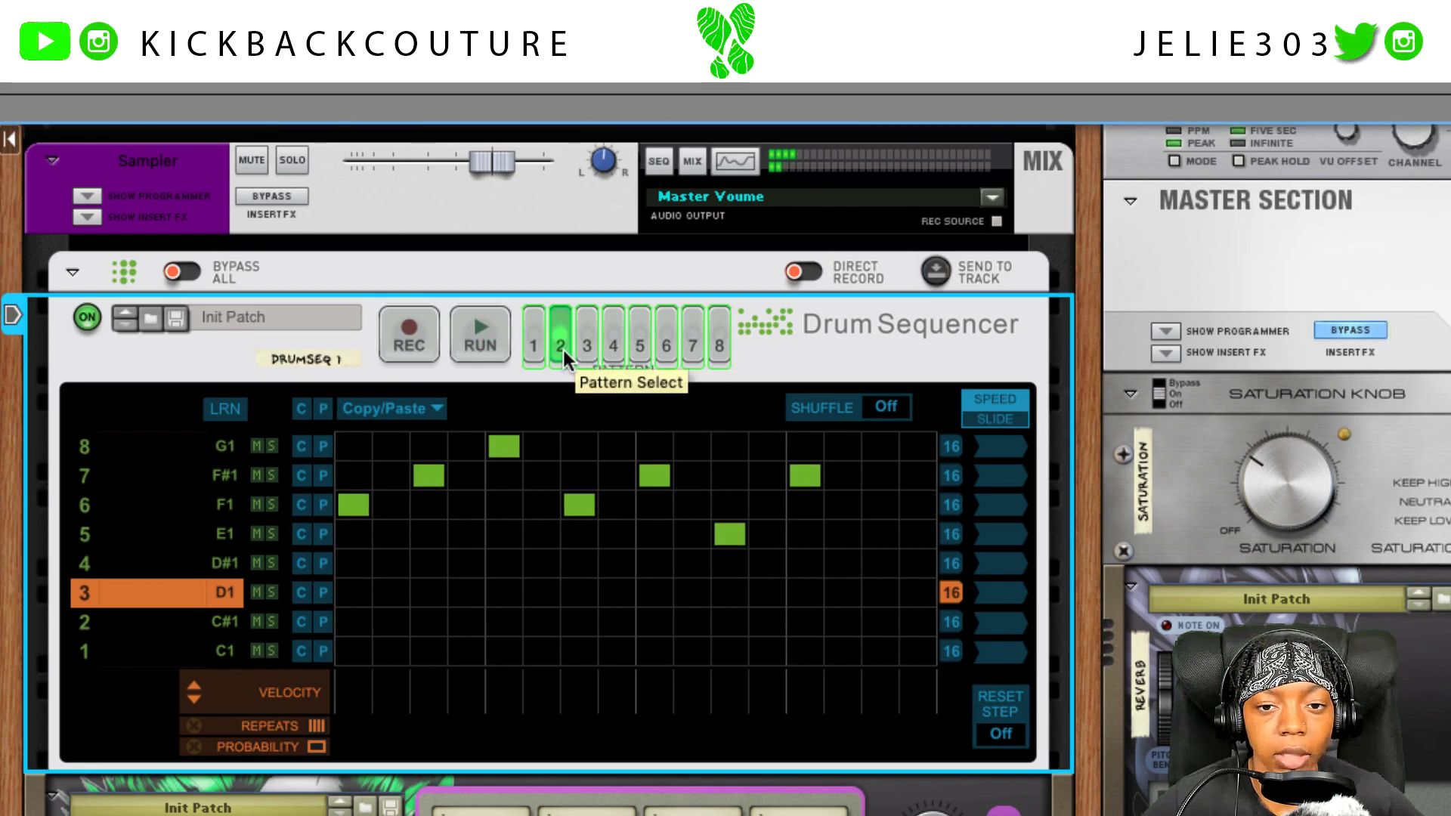
click(611, 352)
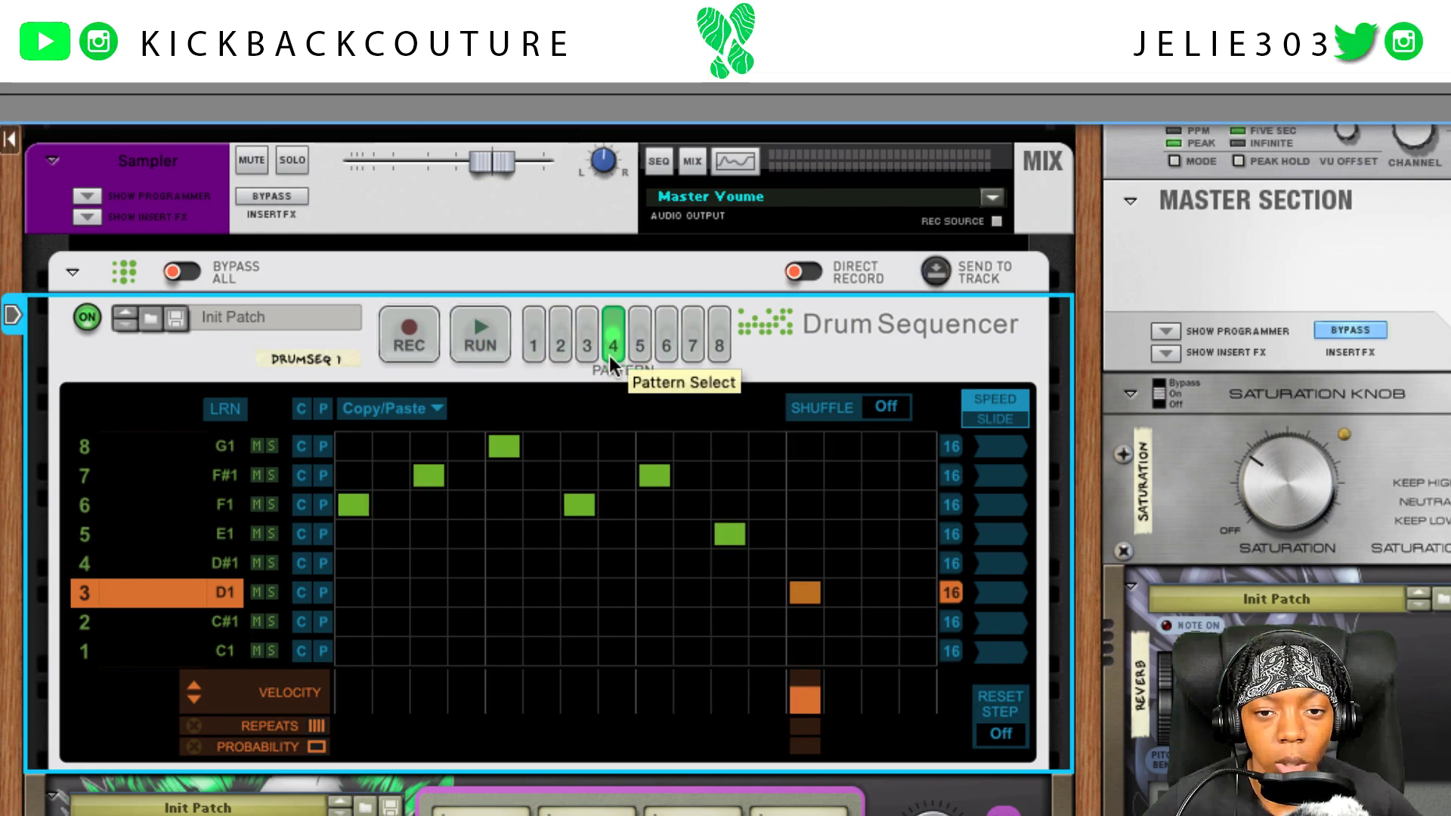
click(560, 349)
click(797, 621)
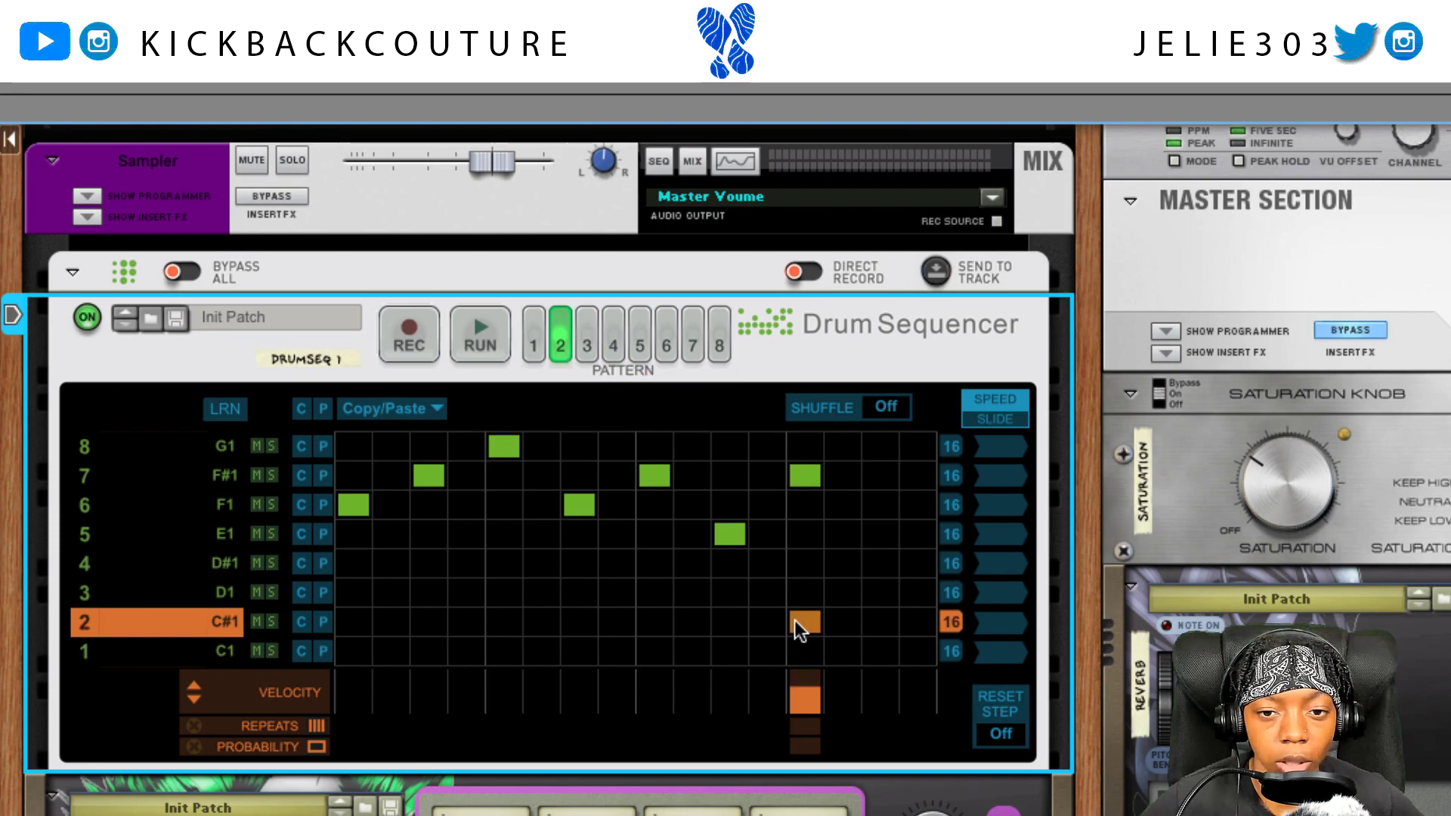
click(806, 474)
Move pattern 4's step 13 hit from D1 to F1 and compare it with pattern 2.
click(609, 352)
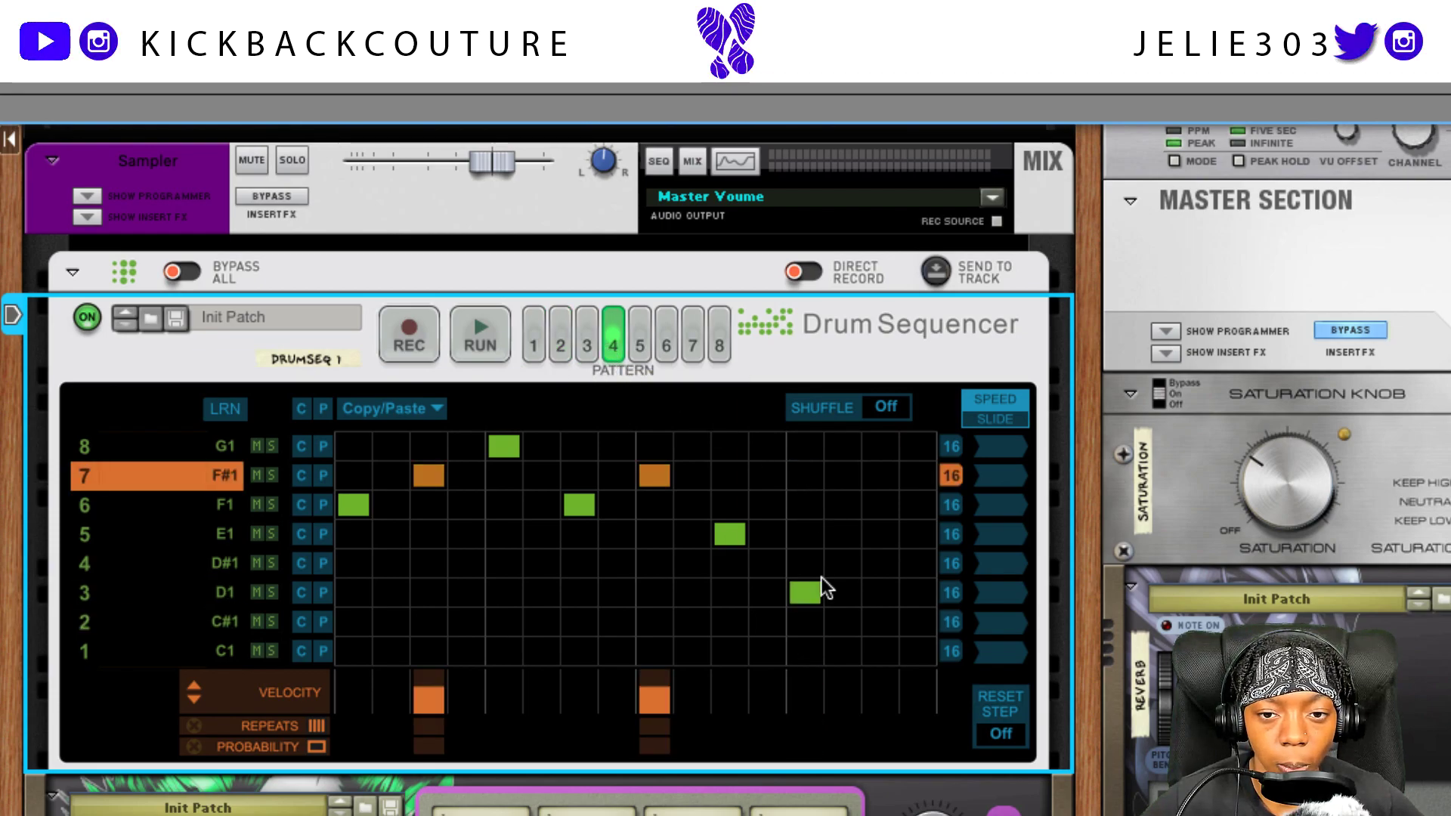
drag(807, 589, 805, 505)
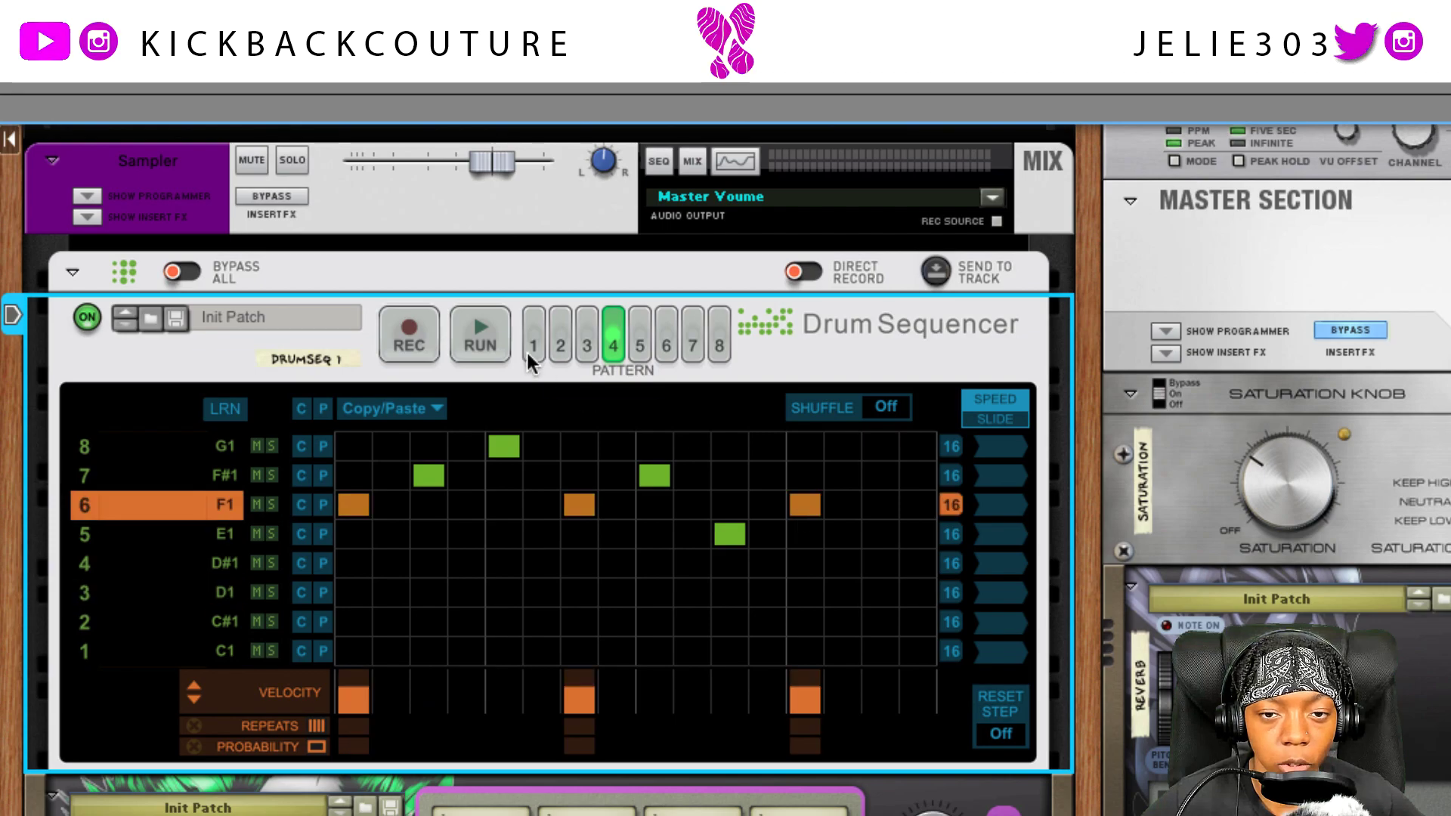
click(556, 350)
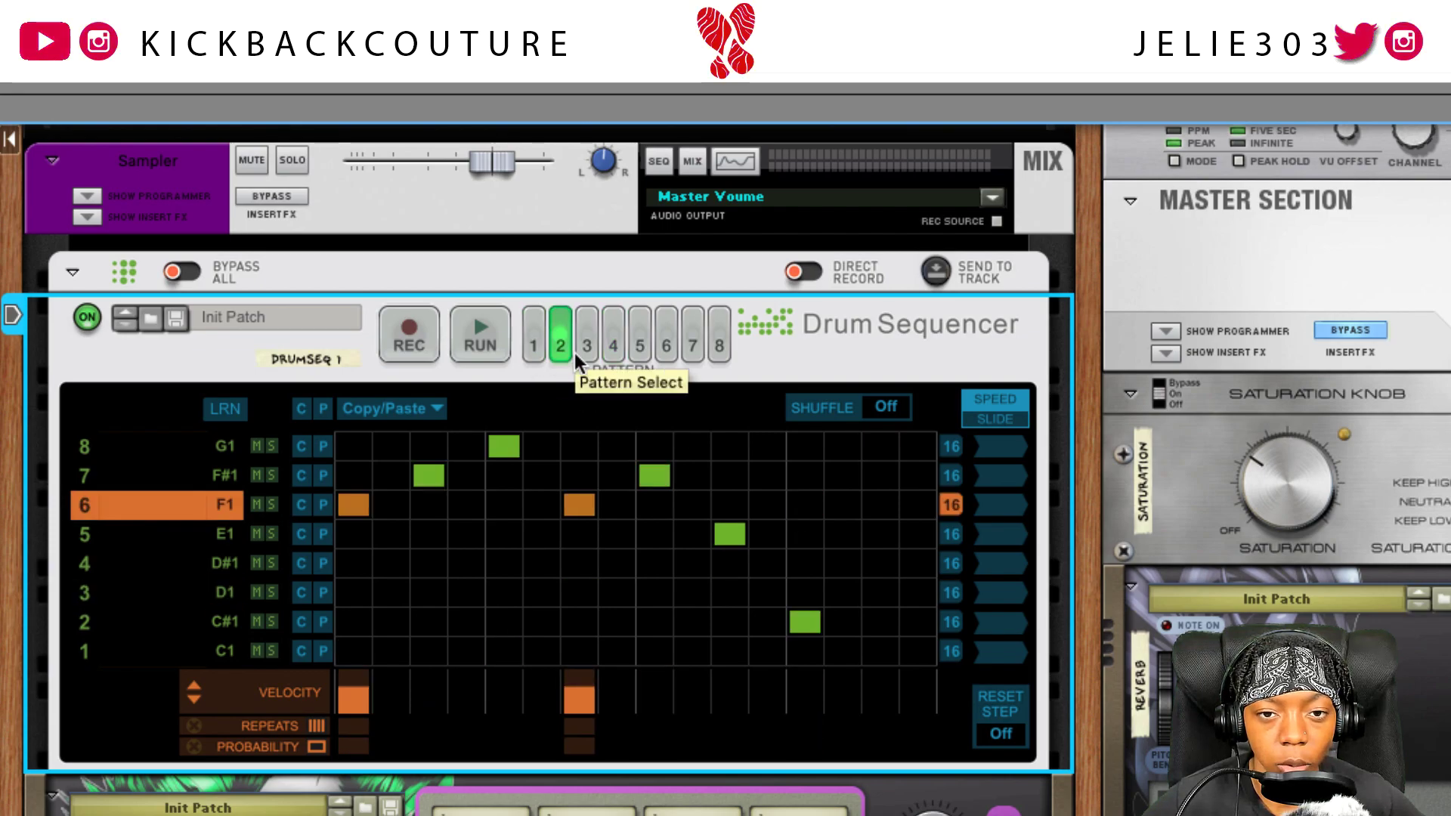
In pattern 4, move the step 11 hit from E1 to C#1, add a step 9 hit on D#1, and audition the loop.
click(609, 352)
drag(735, 536, 729, 611)
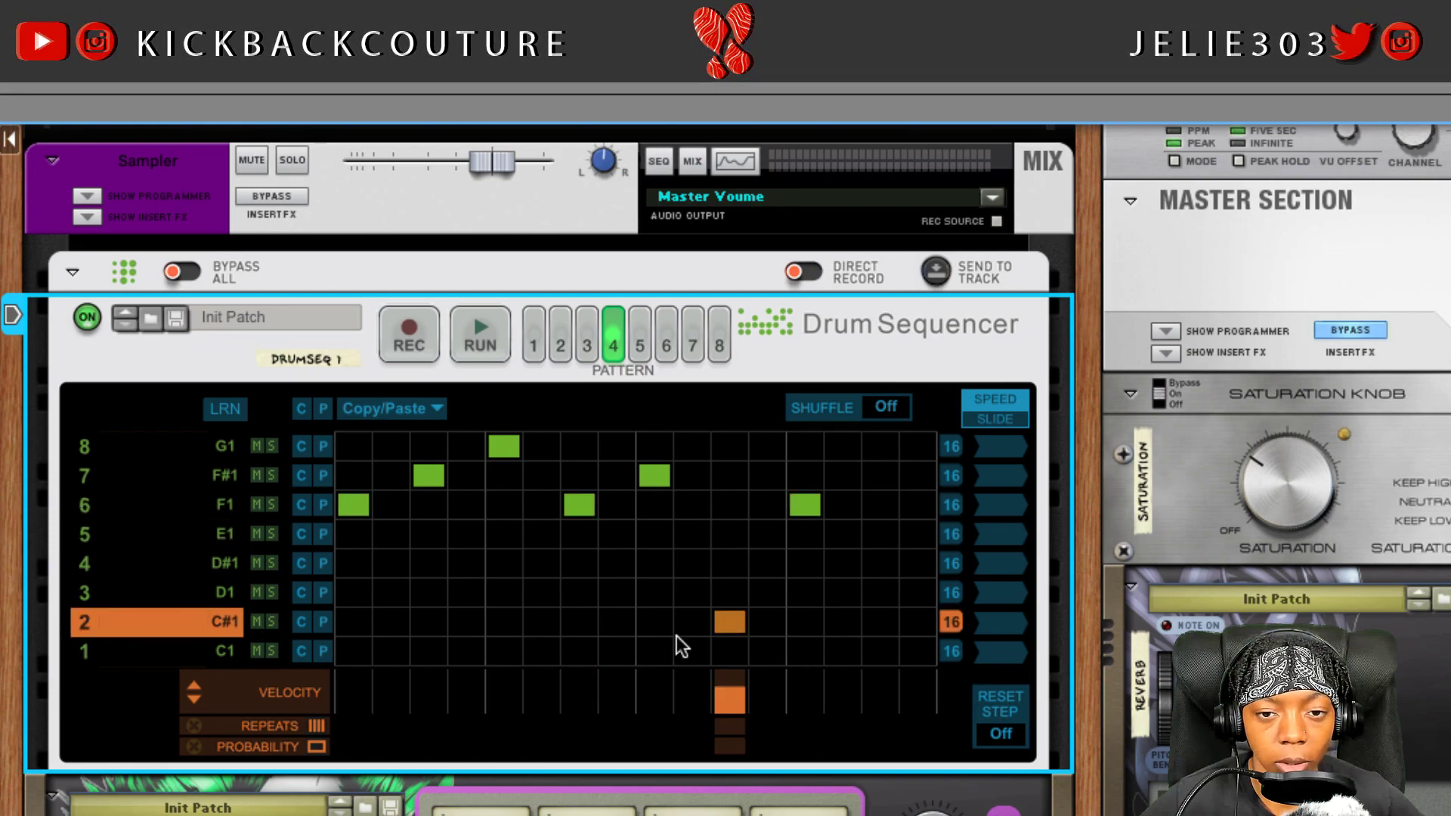
click(655, 564)
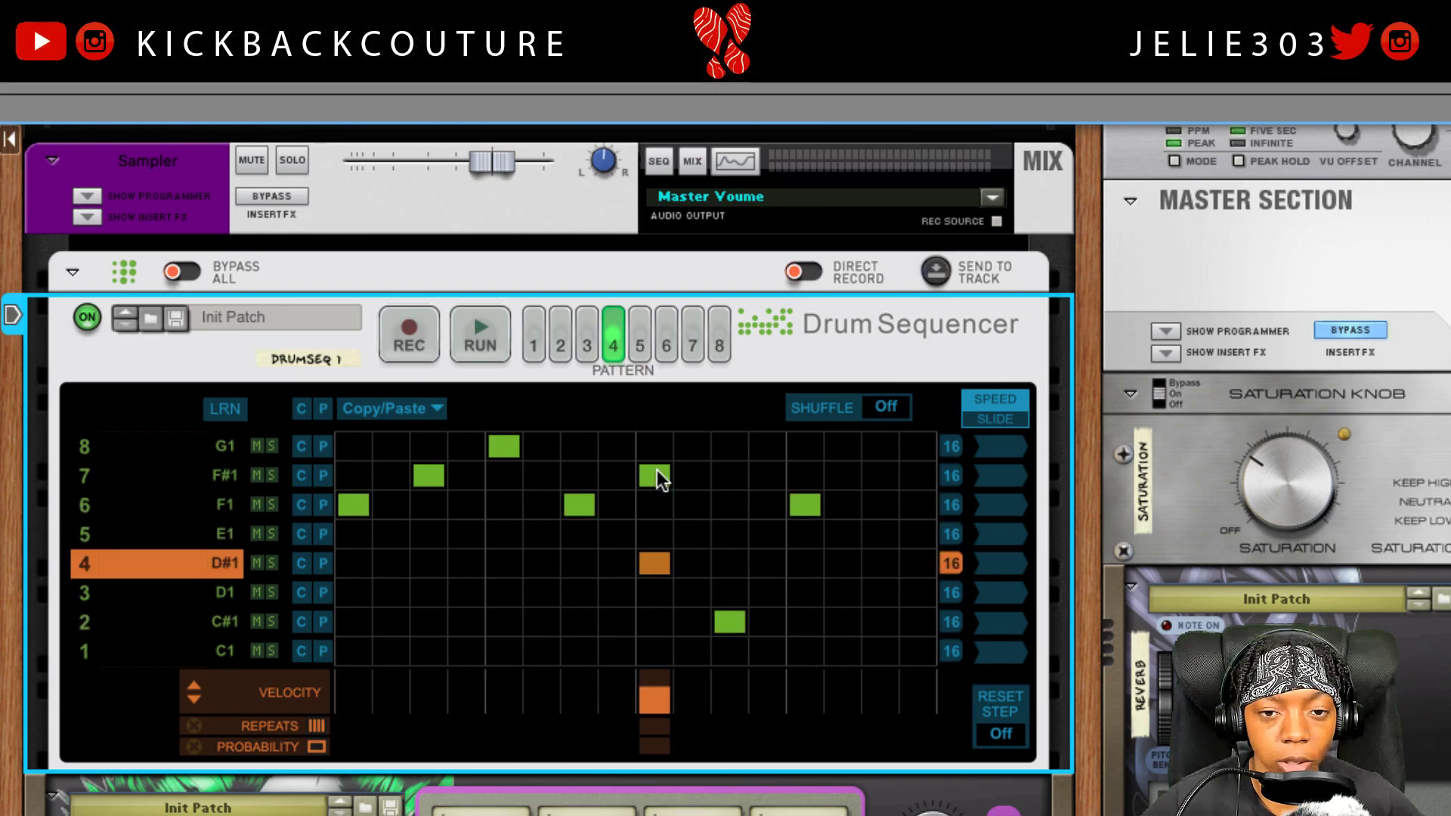
key(space)
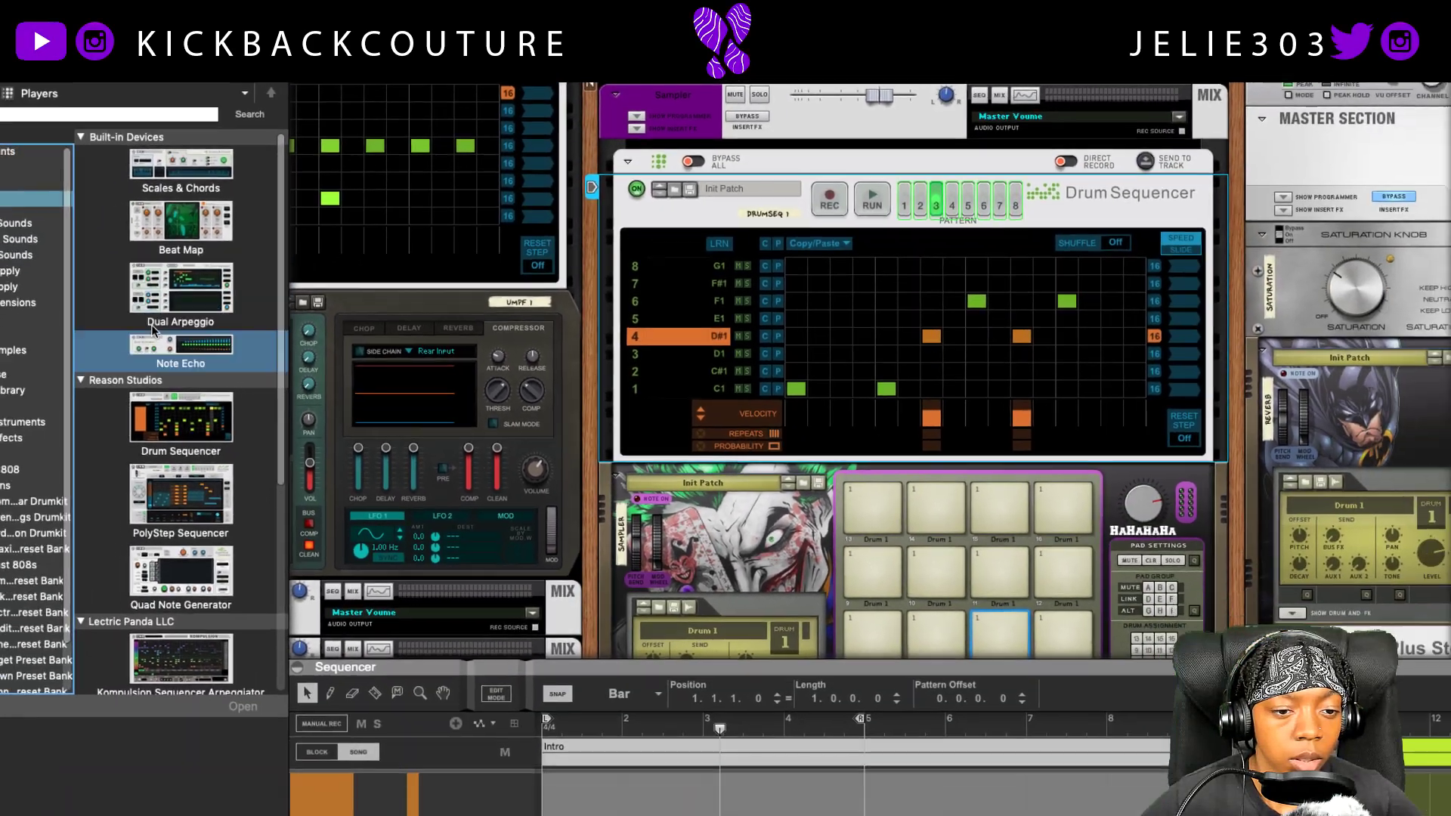
Add a second Drum Sequencer player to the Sampler and place it above DrumSeq 1.
drag(151, 325, 709, 425)
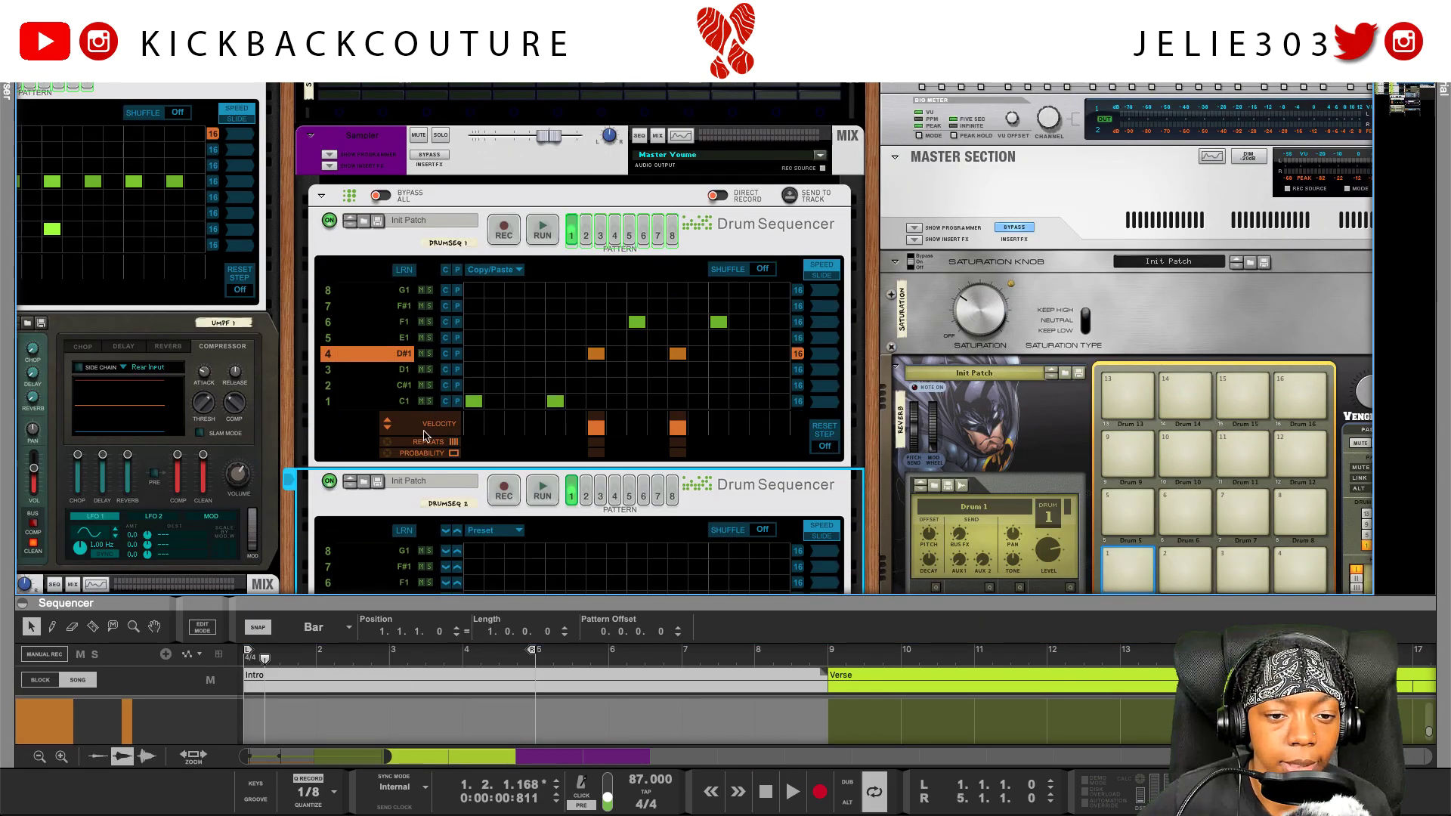
drag(738, 500, 773, 195)
scroll(454, 470, down, 3)
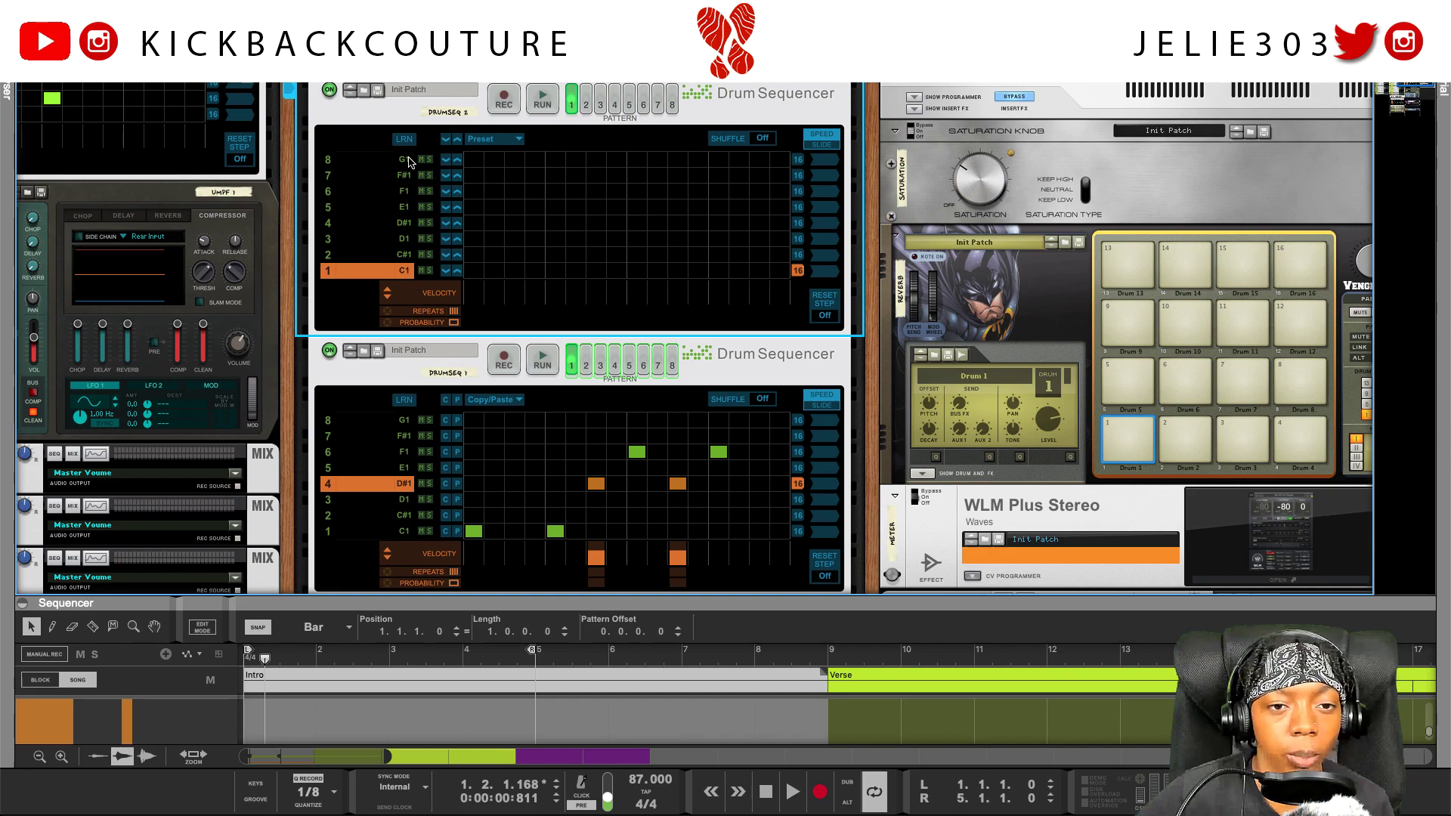
Turn on note learn in DrumSeq 2 and assign G#1, A1, A#1 and B1 to channels 1 to 4.
scroll(409, 162, up, 2)
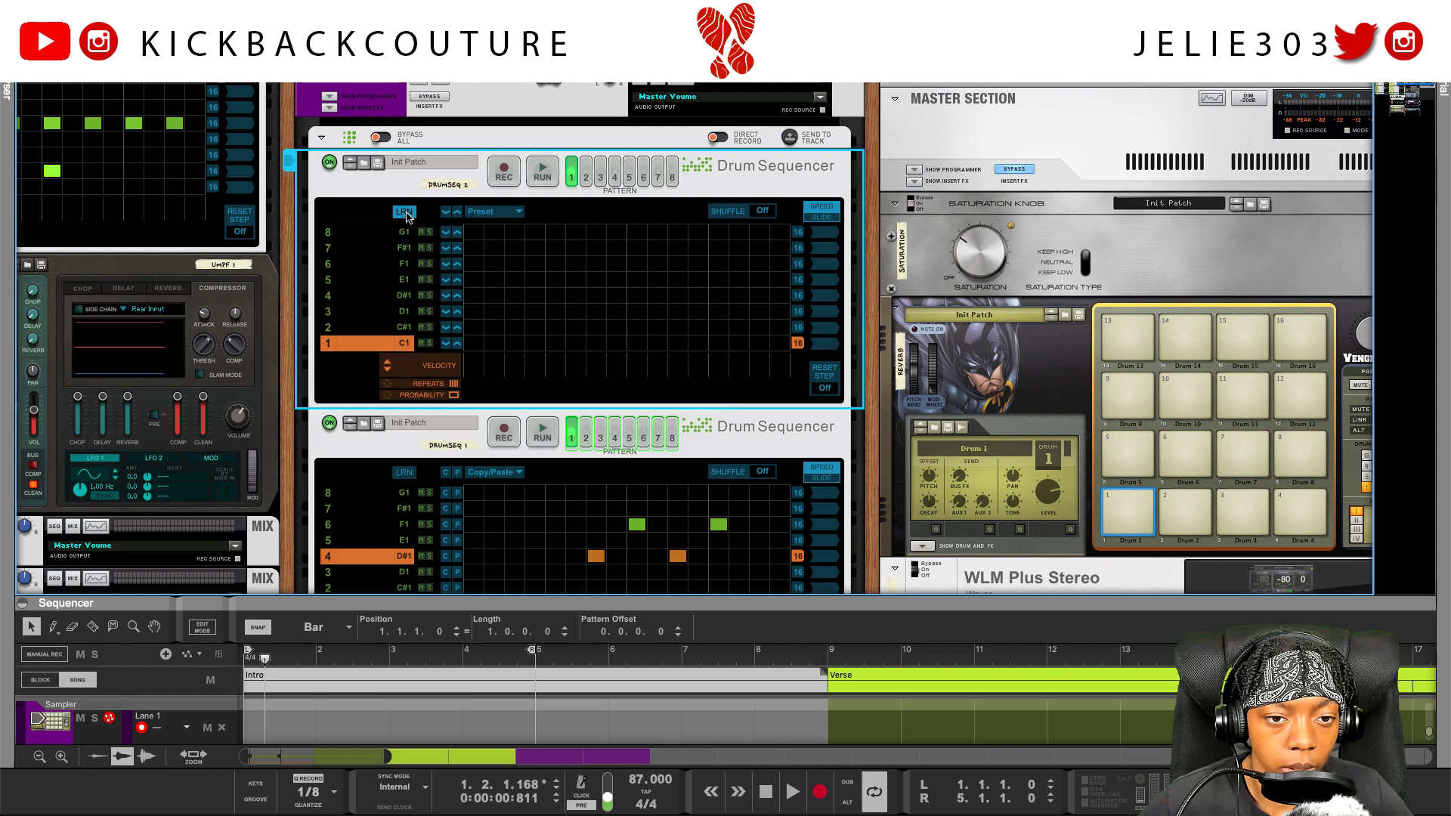
double_click(386, 345)
click(408, 347)
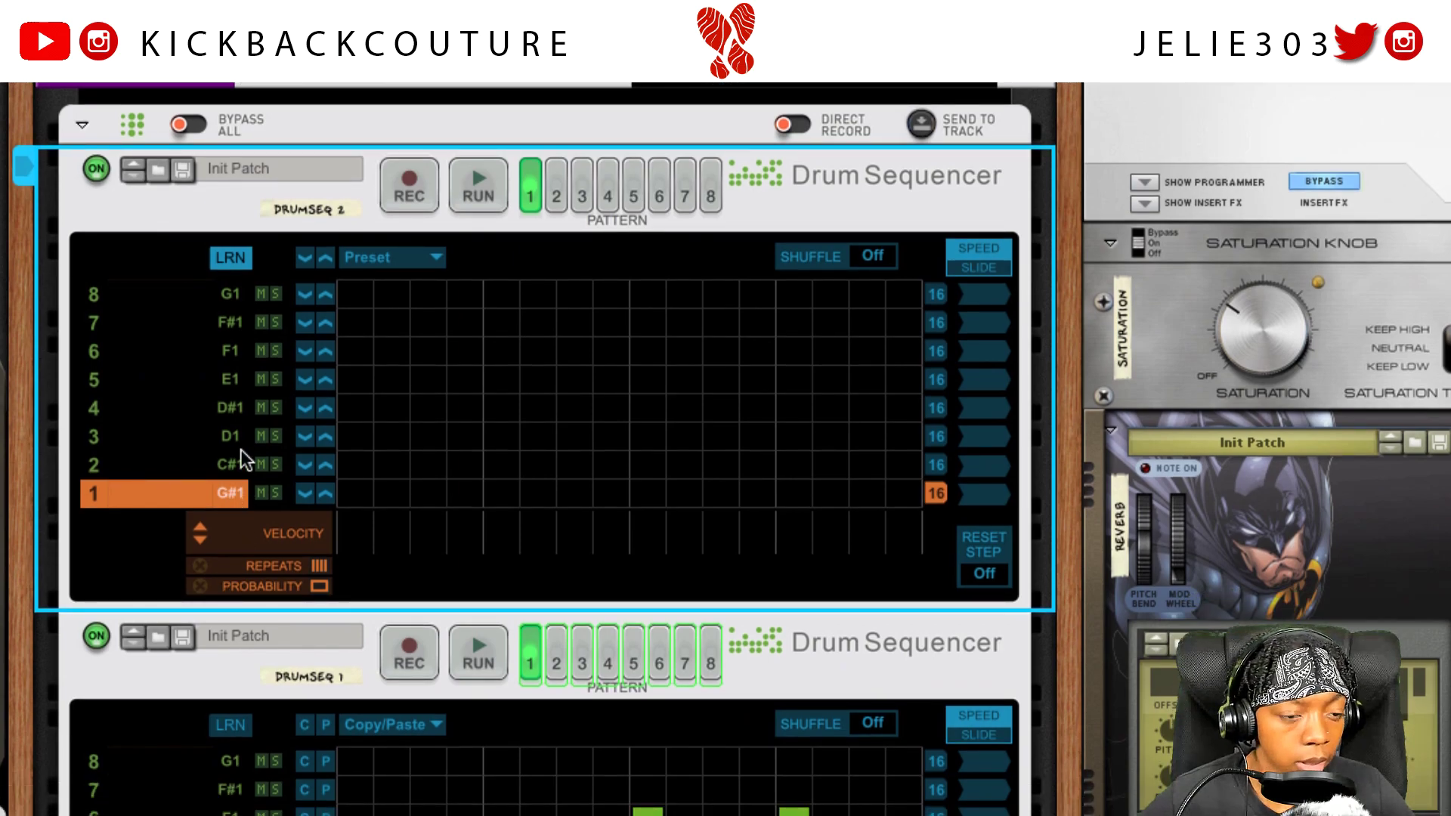
click(201, 464)
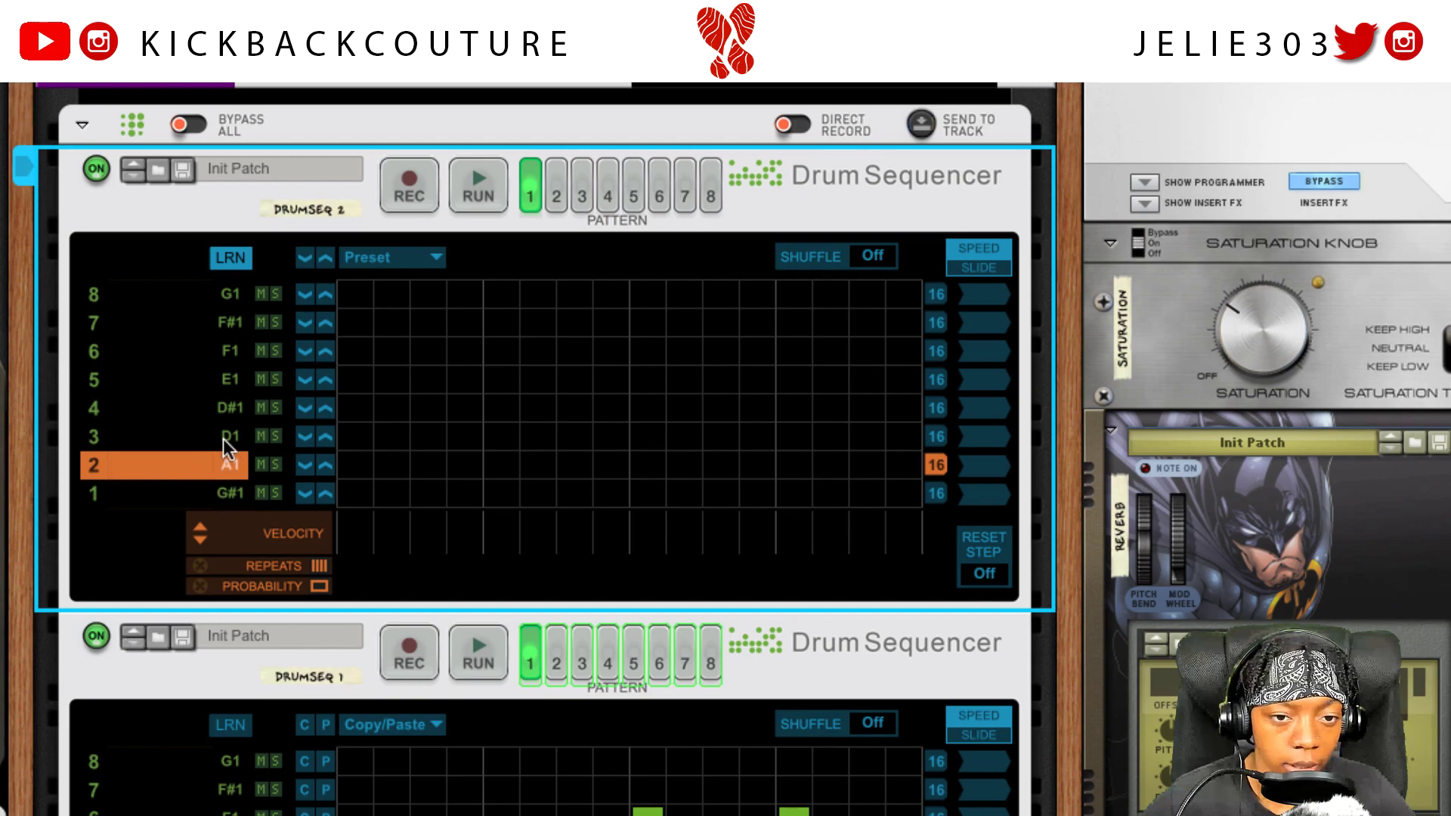
click(224, 437)
click(244, 417)
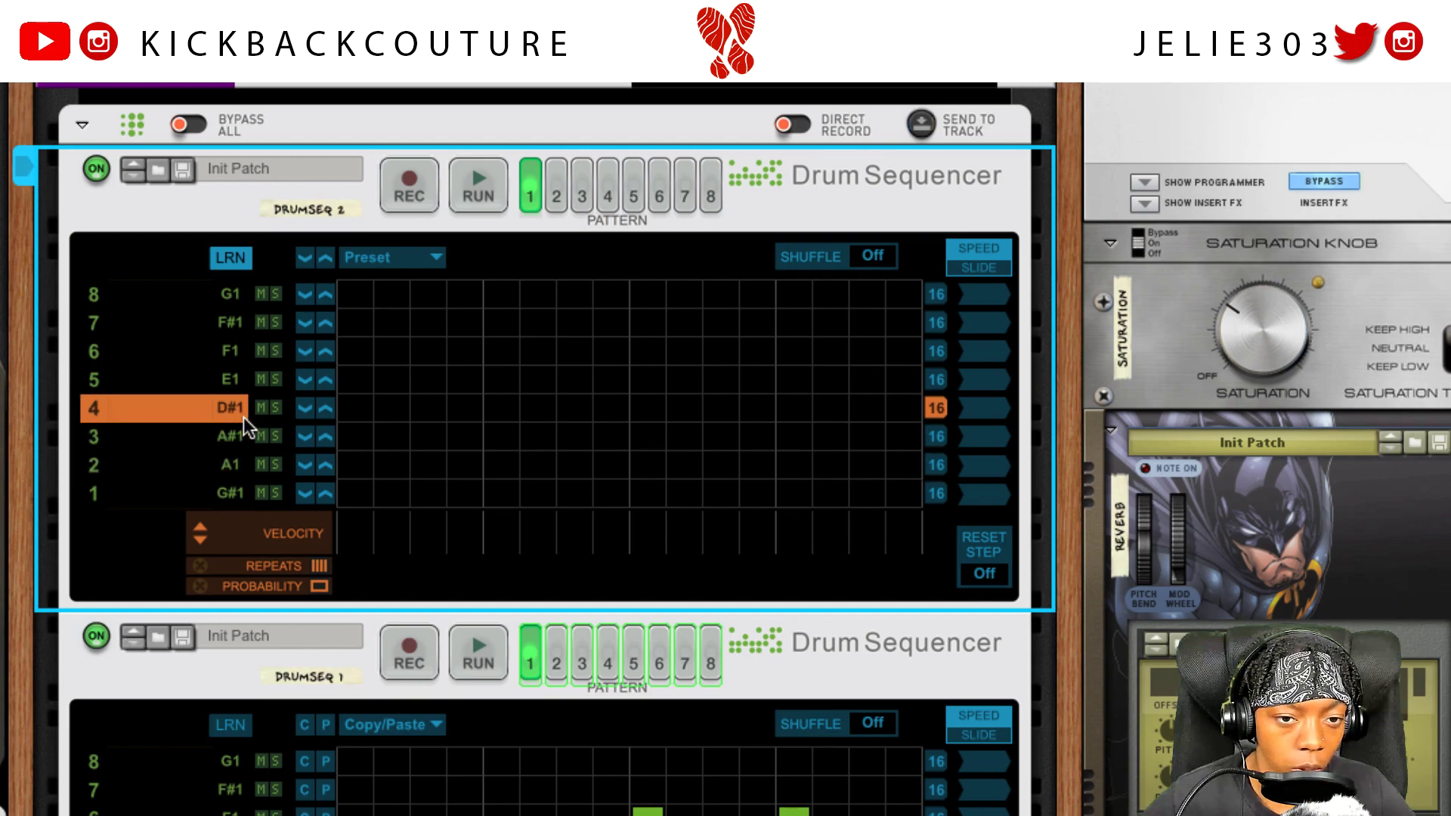
Assign the notes C2, C#2, D2 and D#2 to channels 5 to 8 of DrumSeq 2.
click(230, 381)
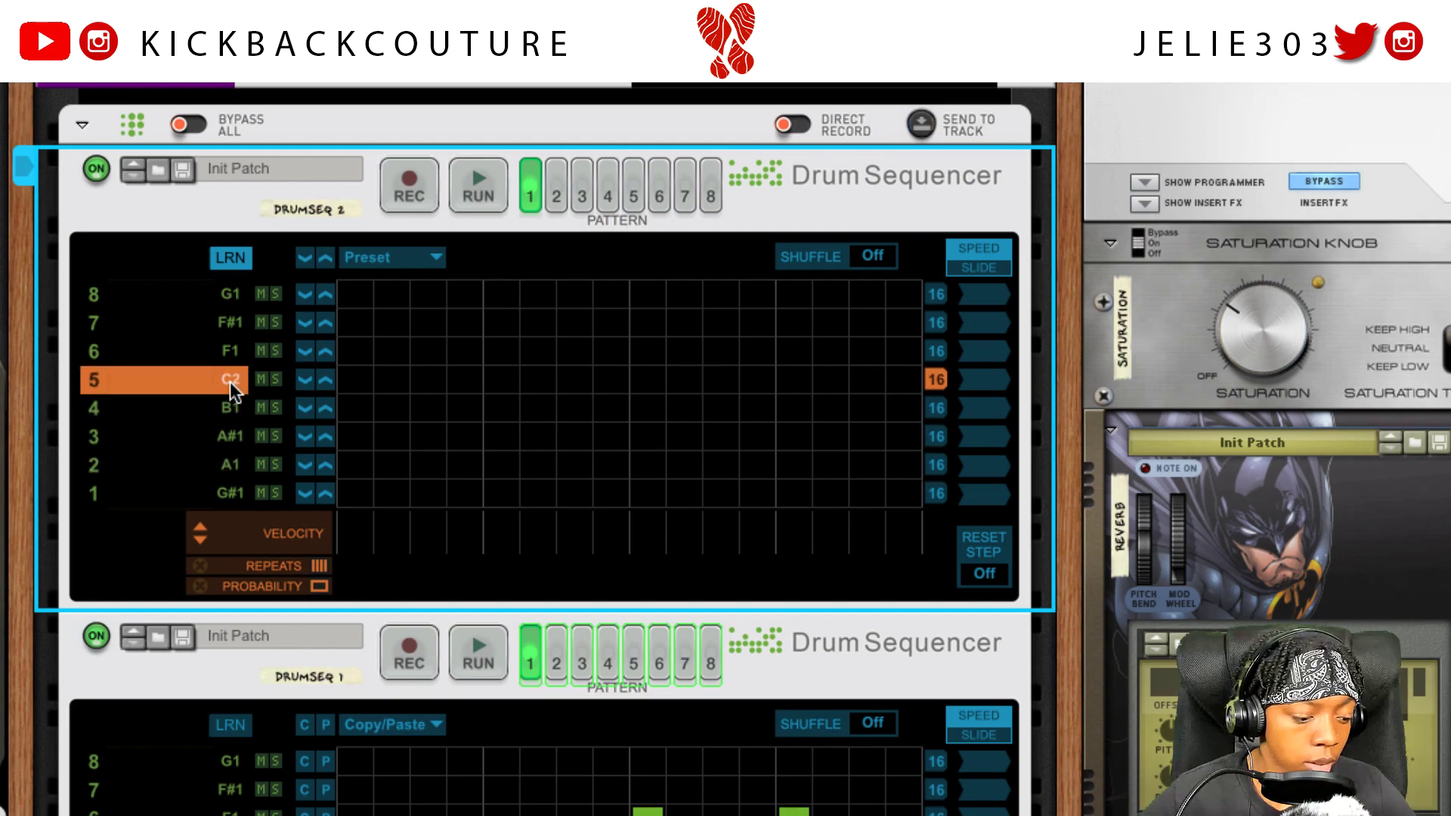
click(225, 356)
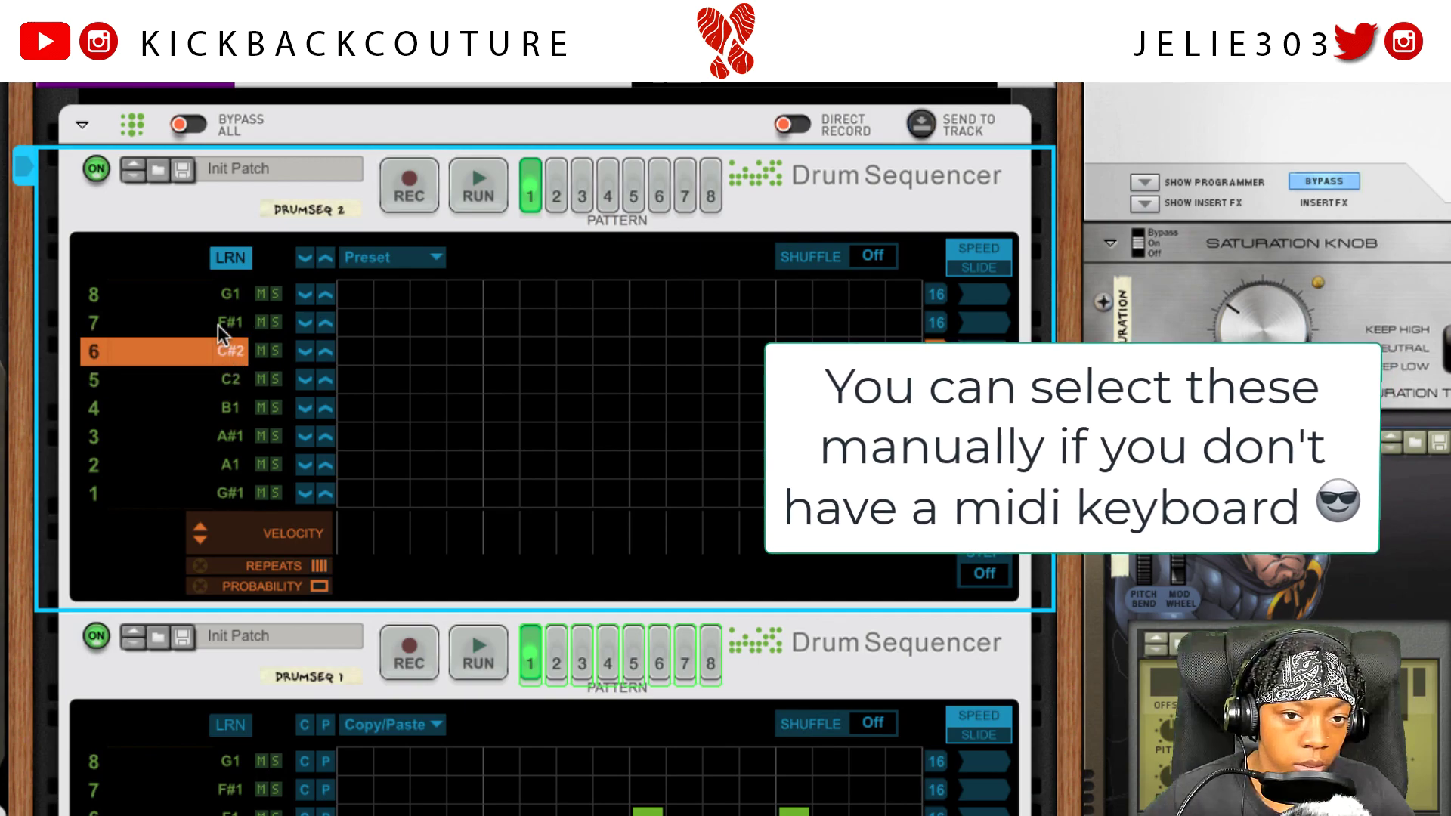
click(217, 323)
click(215, 293)
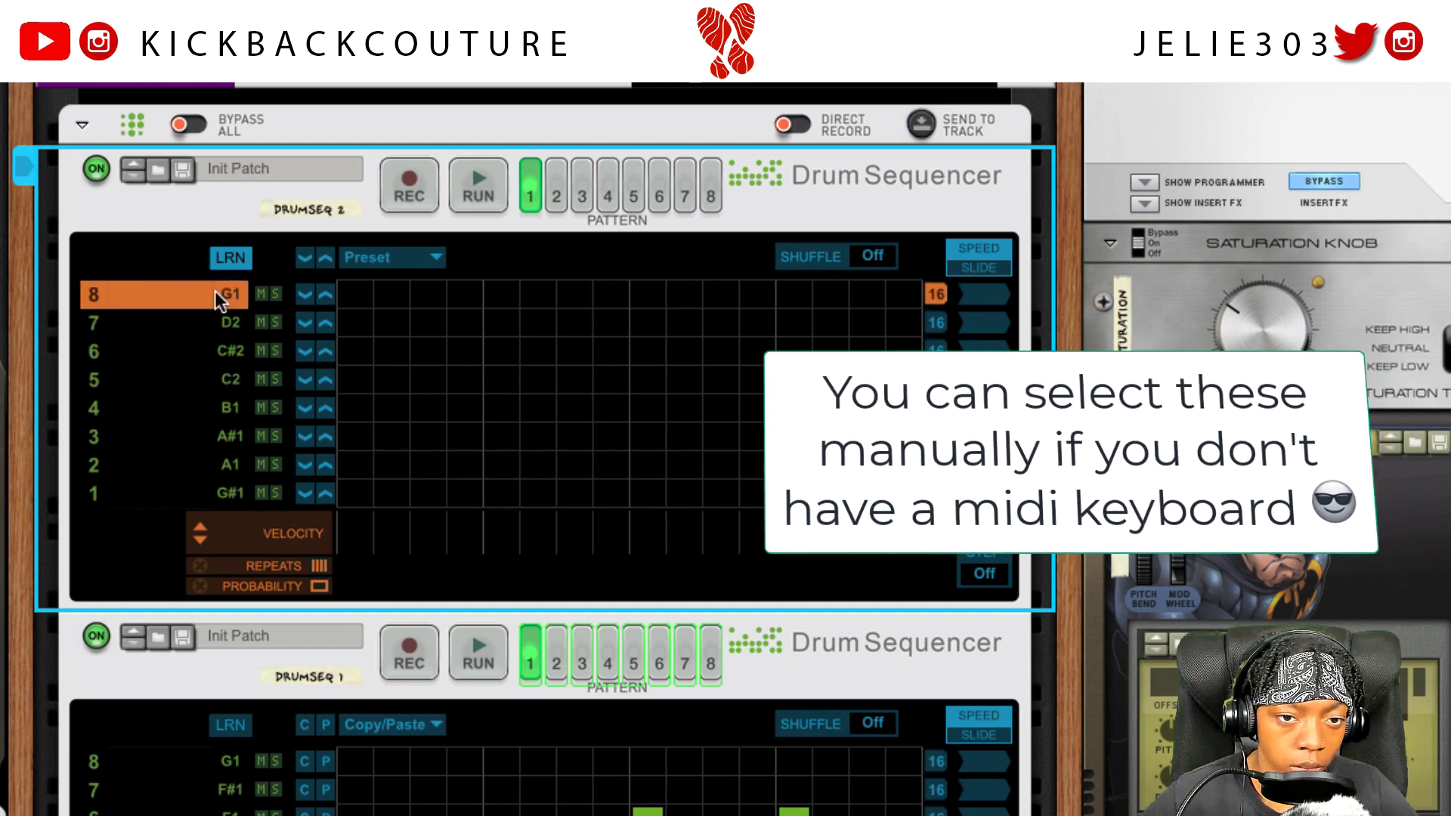
scroll(325, 454, down, 1)
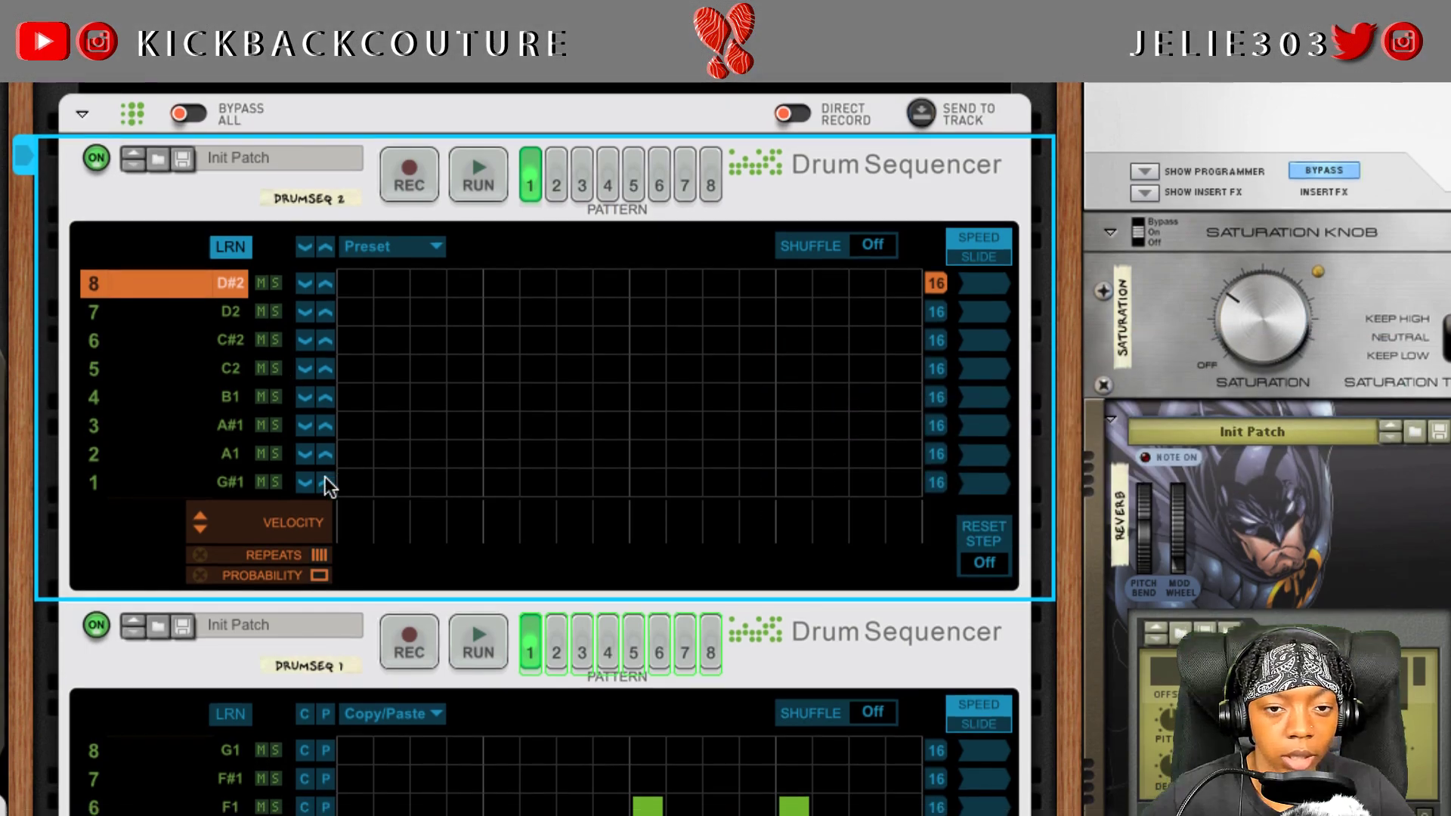
Create a Pattern Select automation lane for DrumSeq 2 in the sequencer.
scroll(461, 559, down, 1)
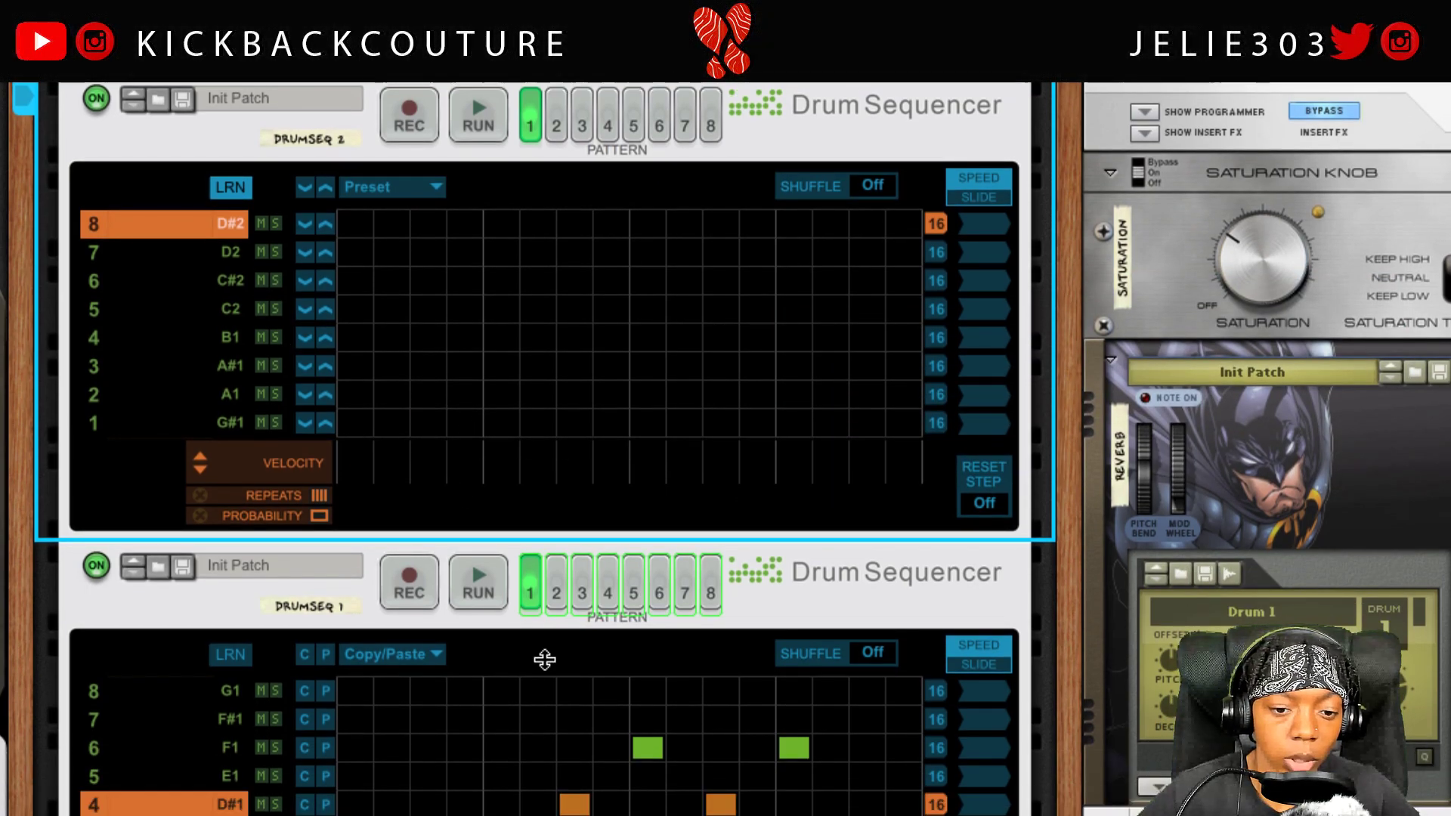
key(F7)
key(F6)
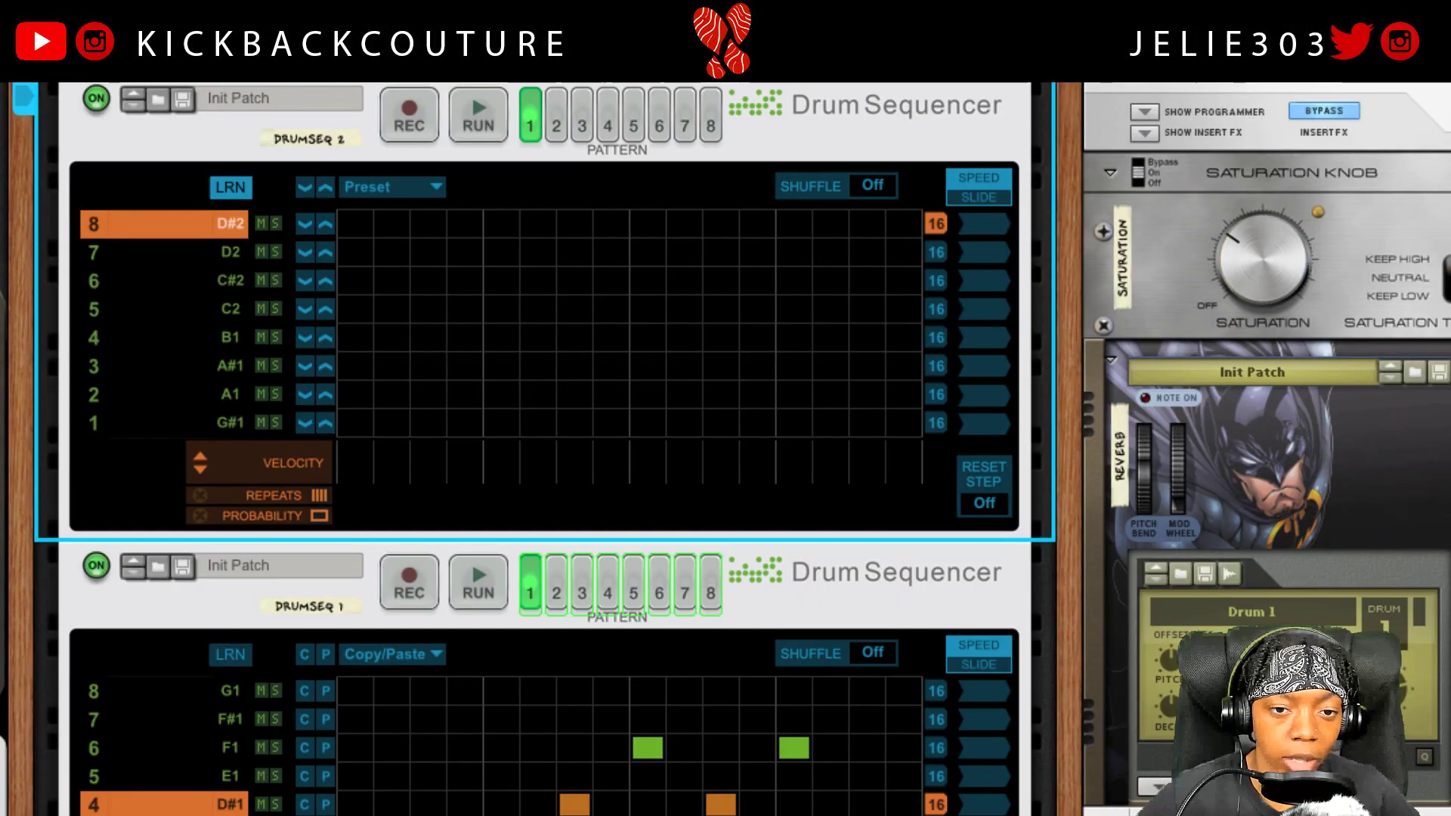
scroll(866, 344, up, 3)
right_click(865, 348)
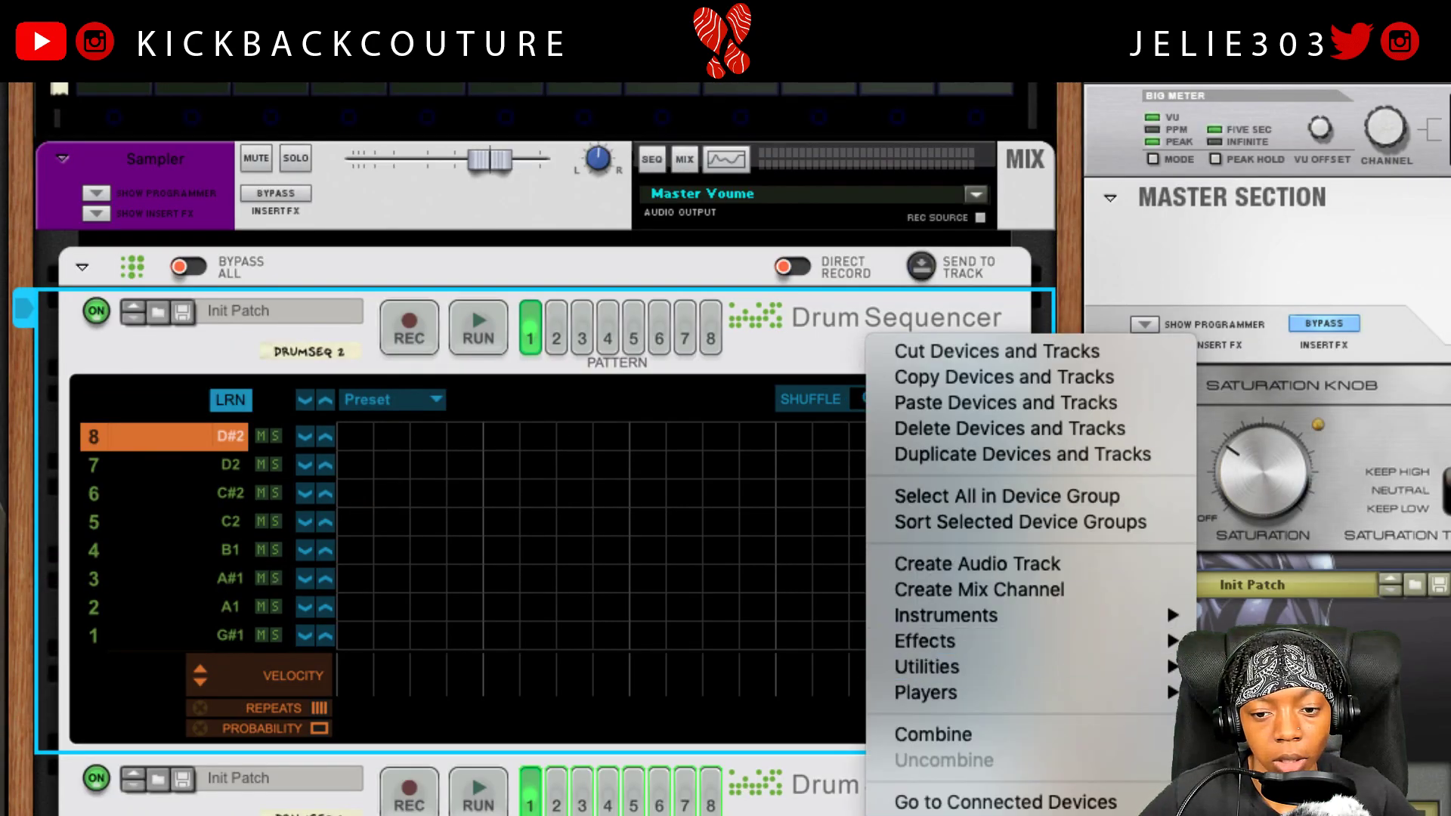
click(556, 412)
right_click(529, 333)
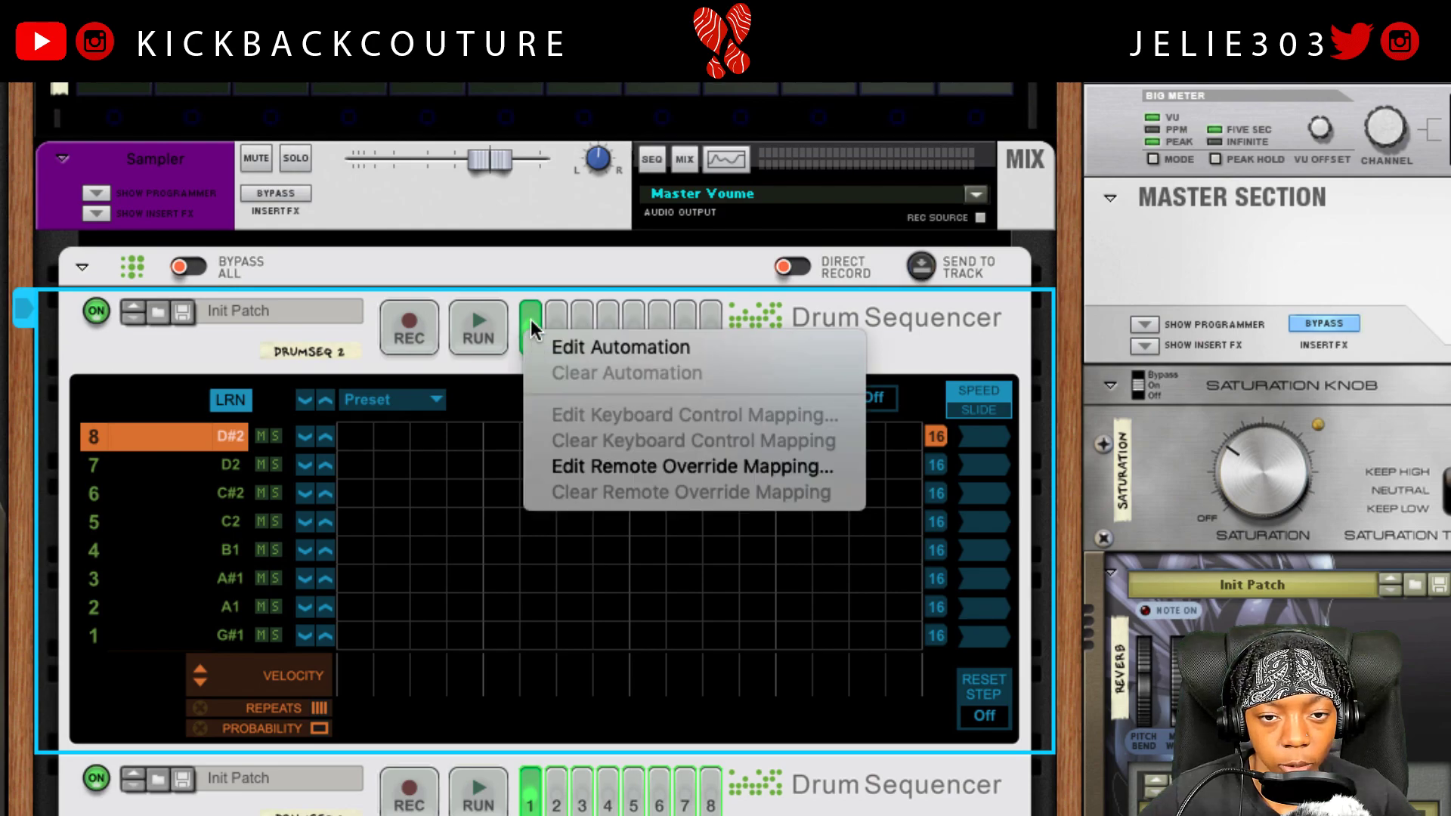
click(564, 358)
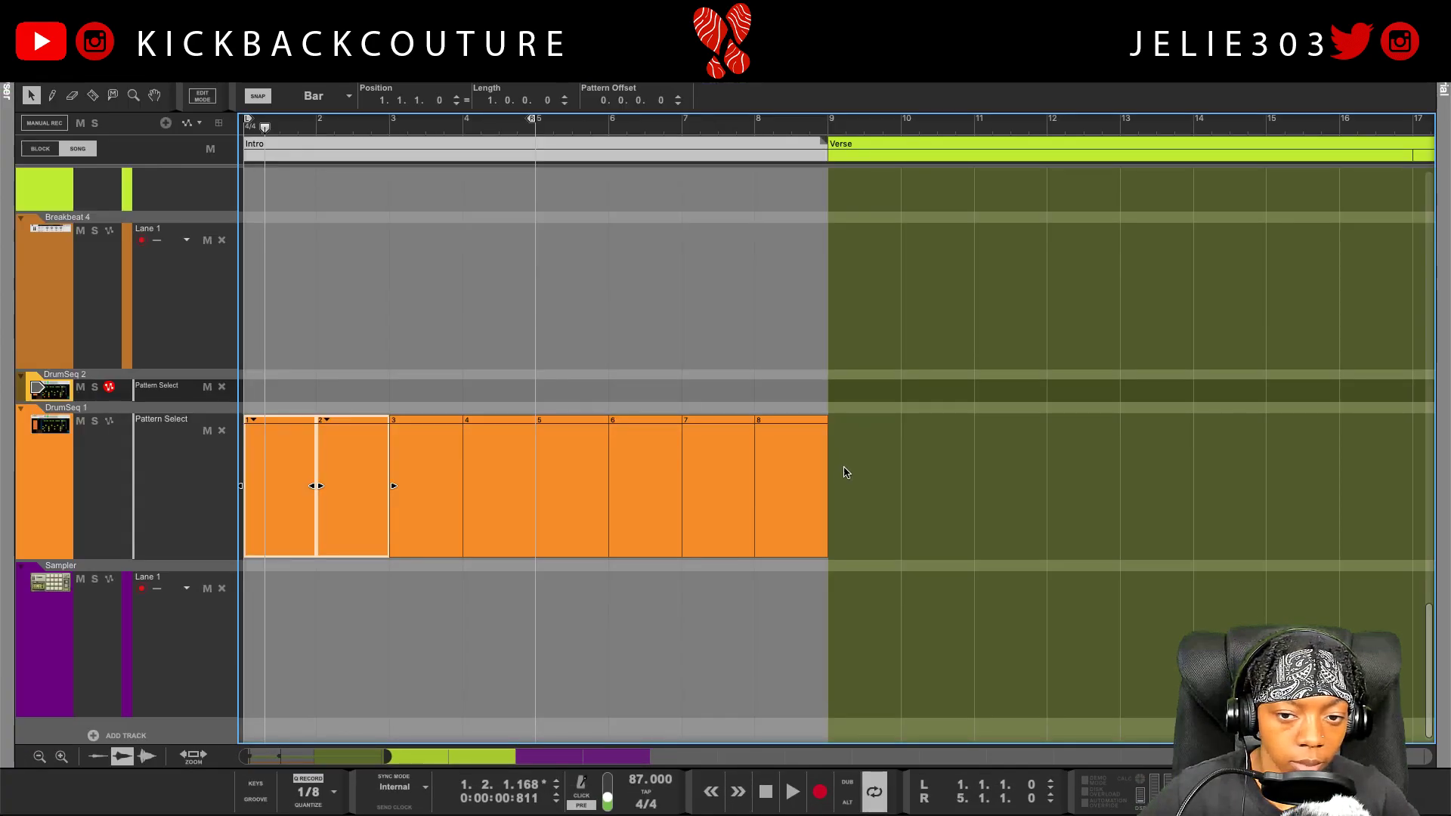
Duplicate DrumSeq 1's one-bar pattern clips 1 to 8 onto DrumSeq 2's Pattern Select lane across bars 1 to 8, and show the rack.
drag(869, 475, 270, 396)
key(F6)
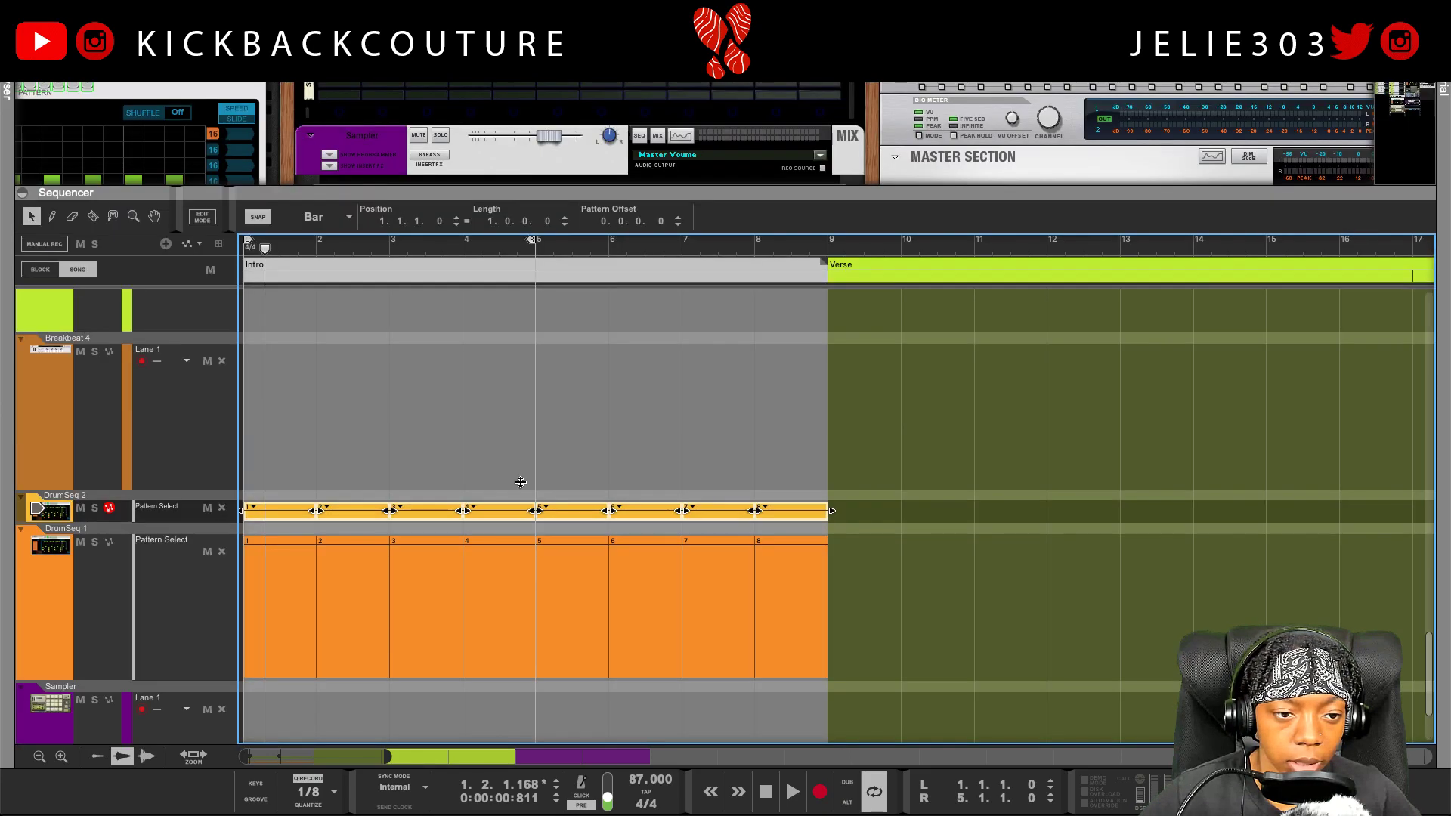
Play the loop, and in pattern 4 replace DrumSeq 1's F1 hit on step 13 with a D#2 hit in DrumSeq 2.
key(space)
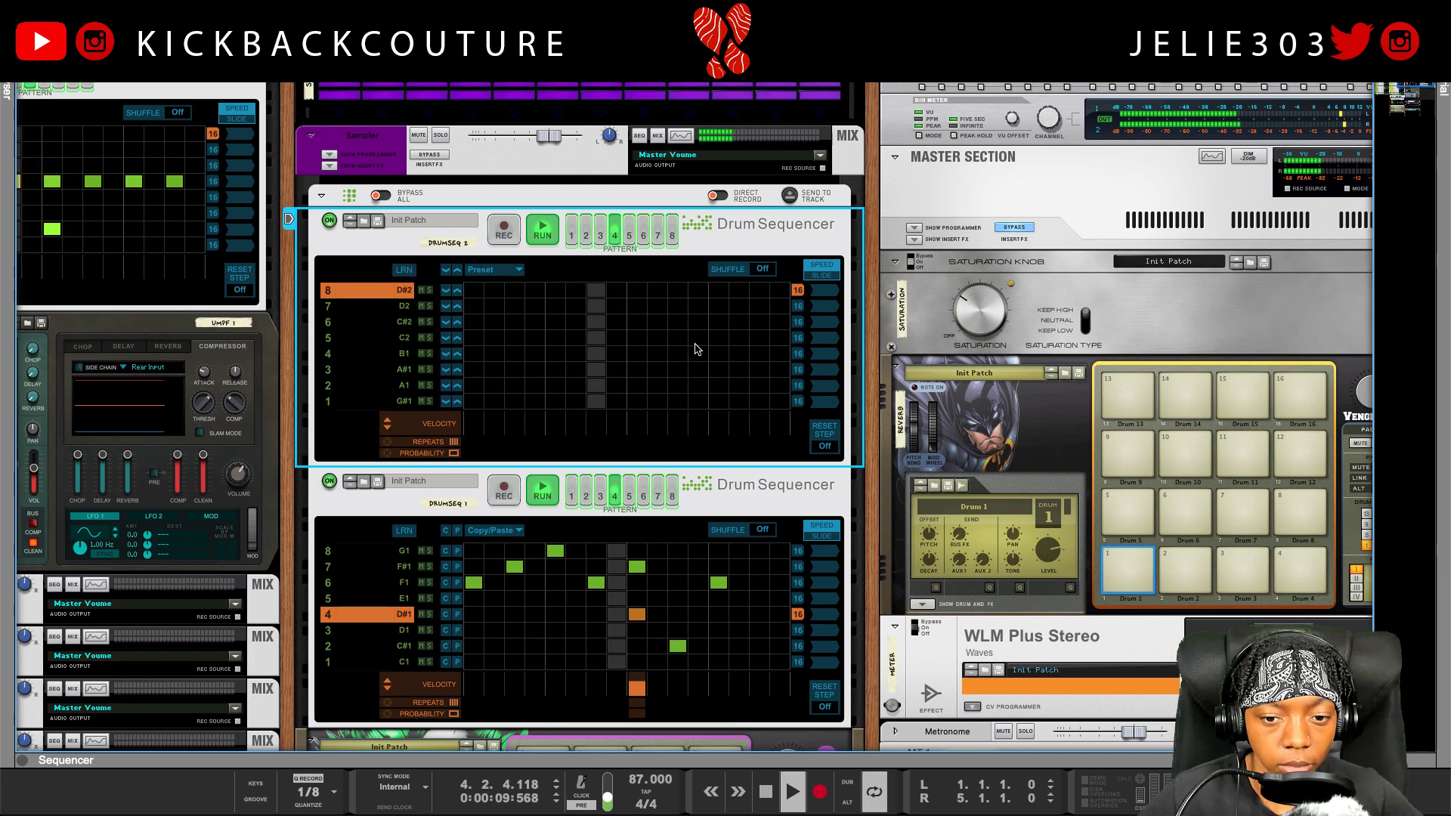
key(space)
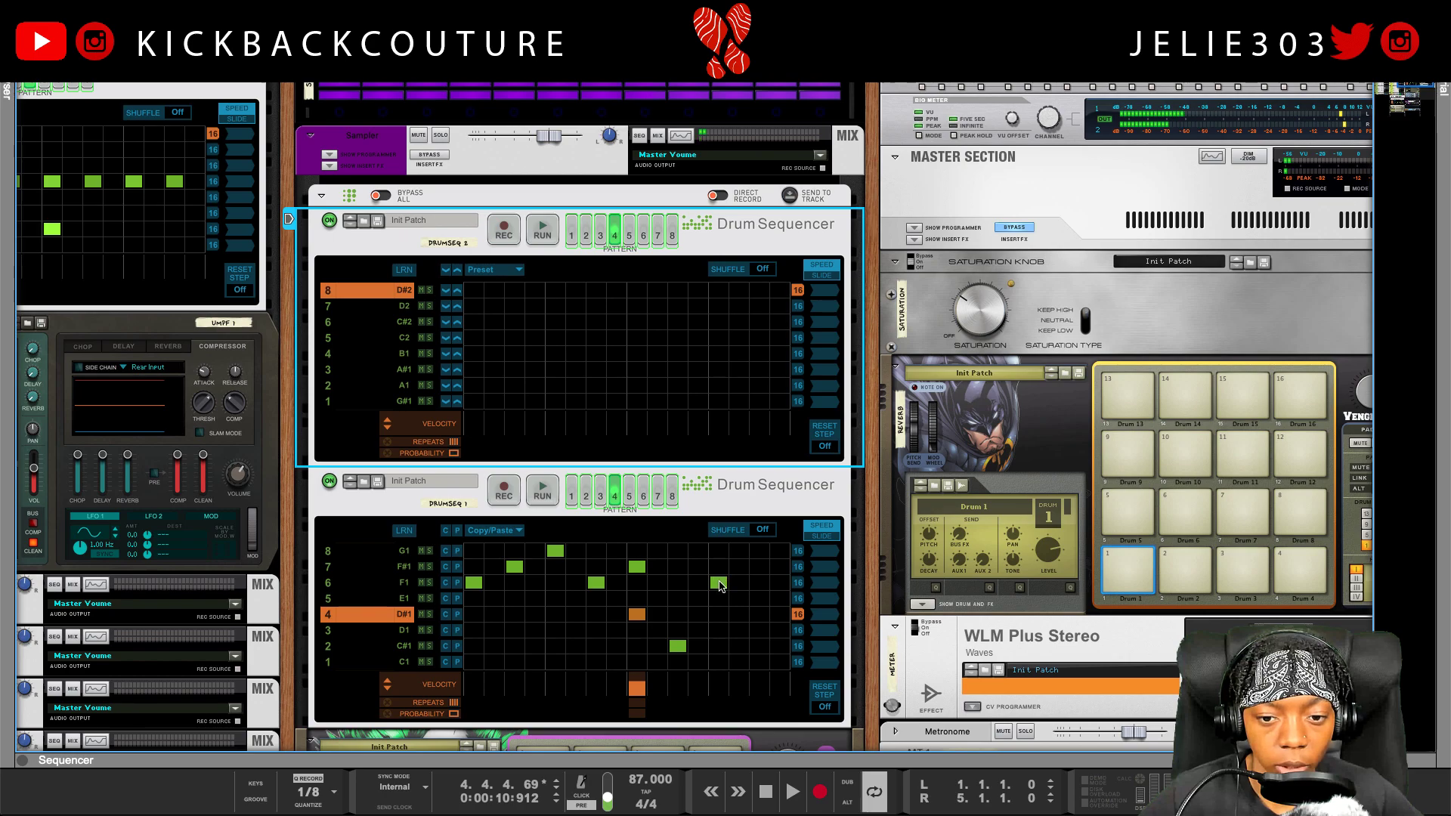
click(718, 492)
click(717, 290)
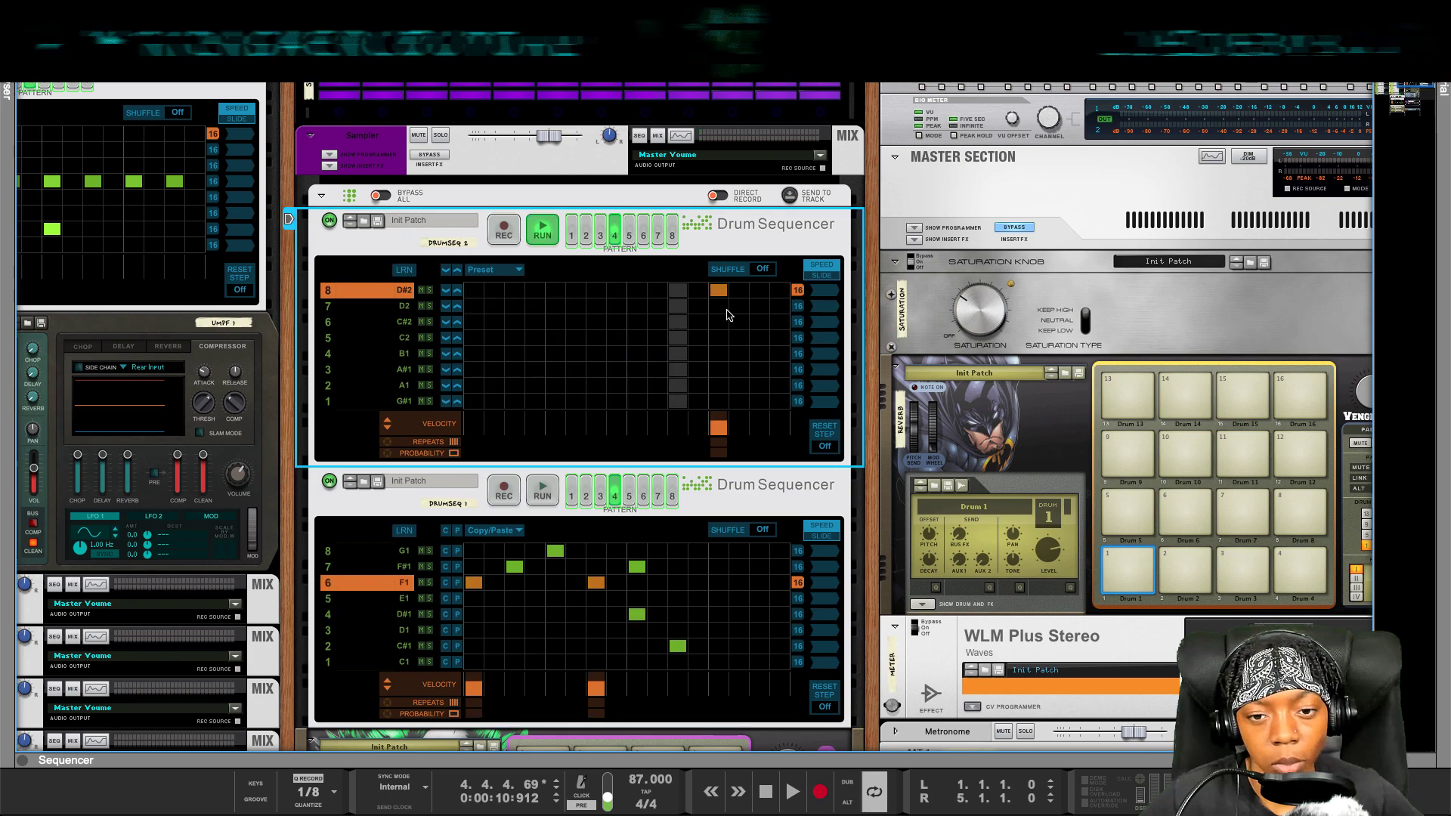
Add a D2 hit on step 11 of channel 7 in DrumSeq 2.
scroll(719, 383, down, 3)
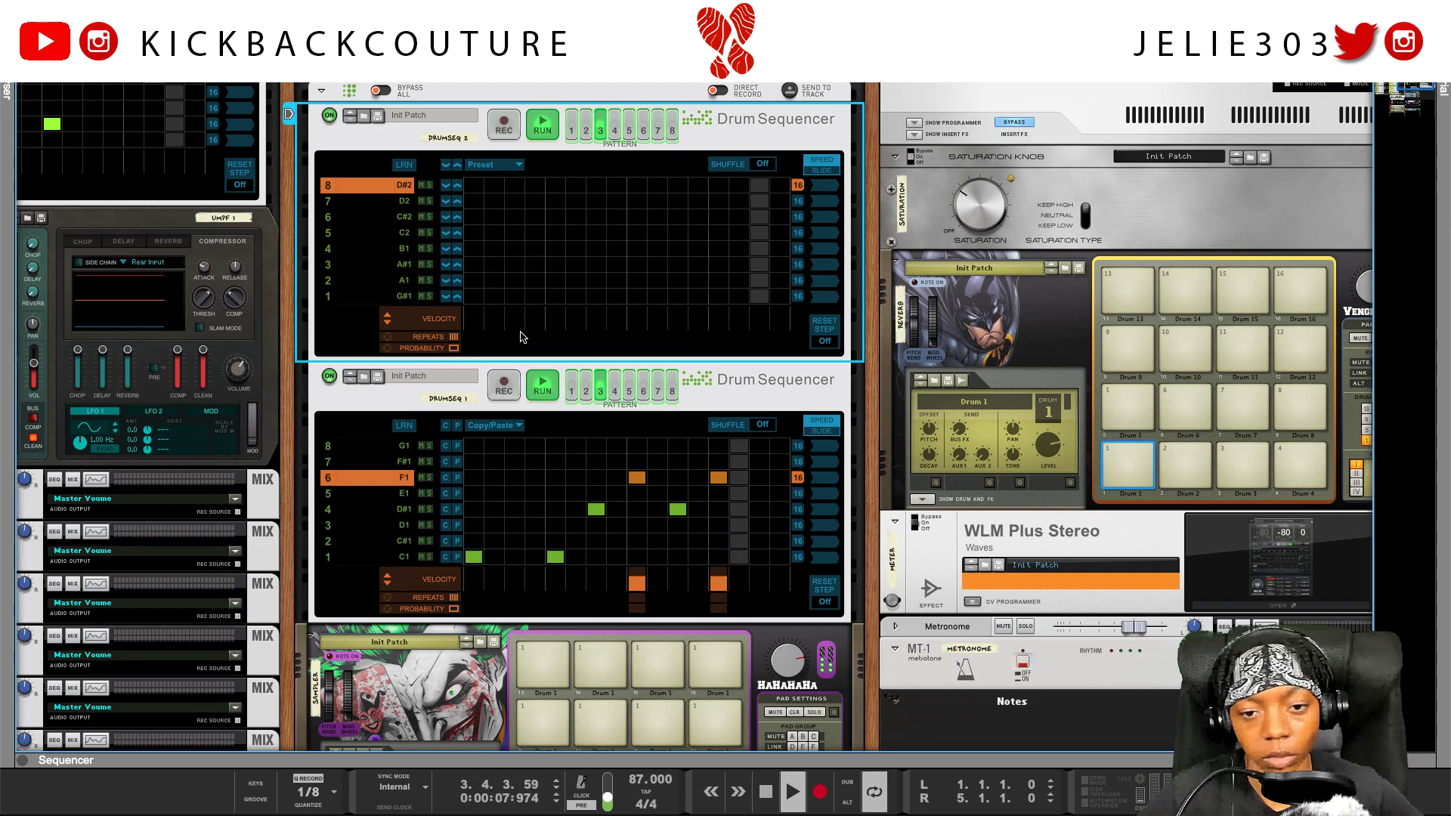
click(678, 217)
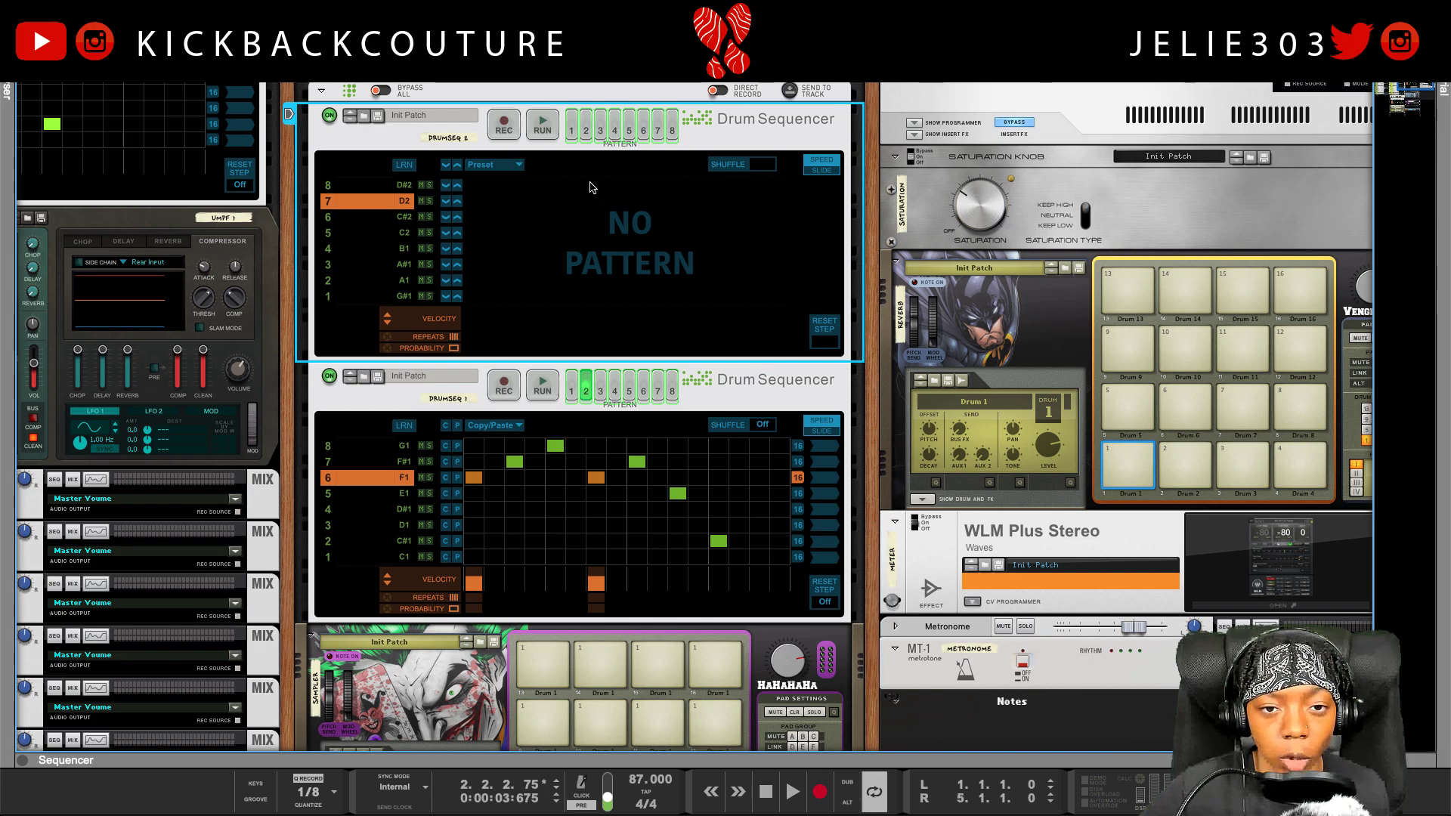
Select pattern 1 in DrumSeq 1.
click(572, 390)
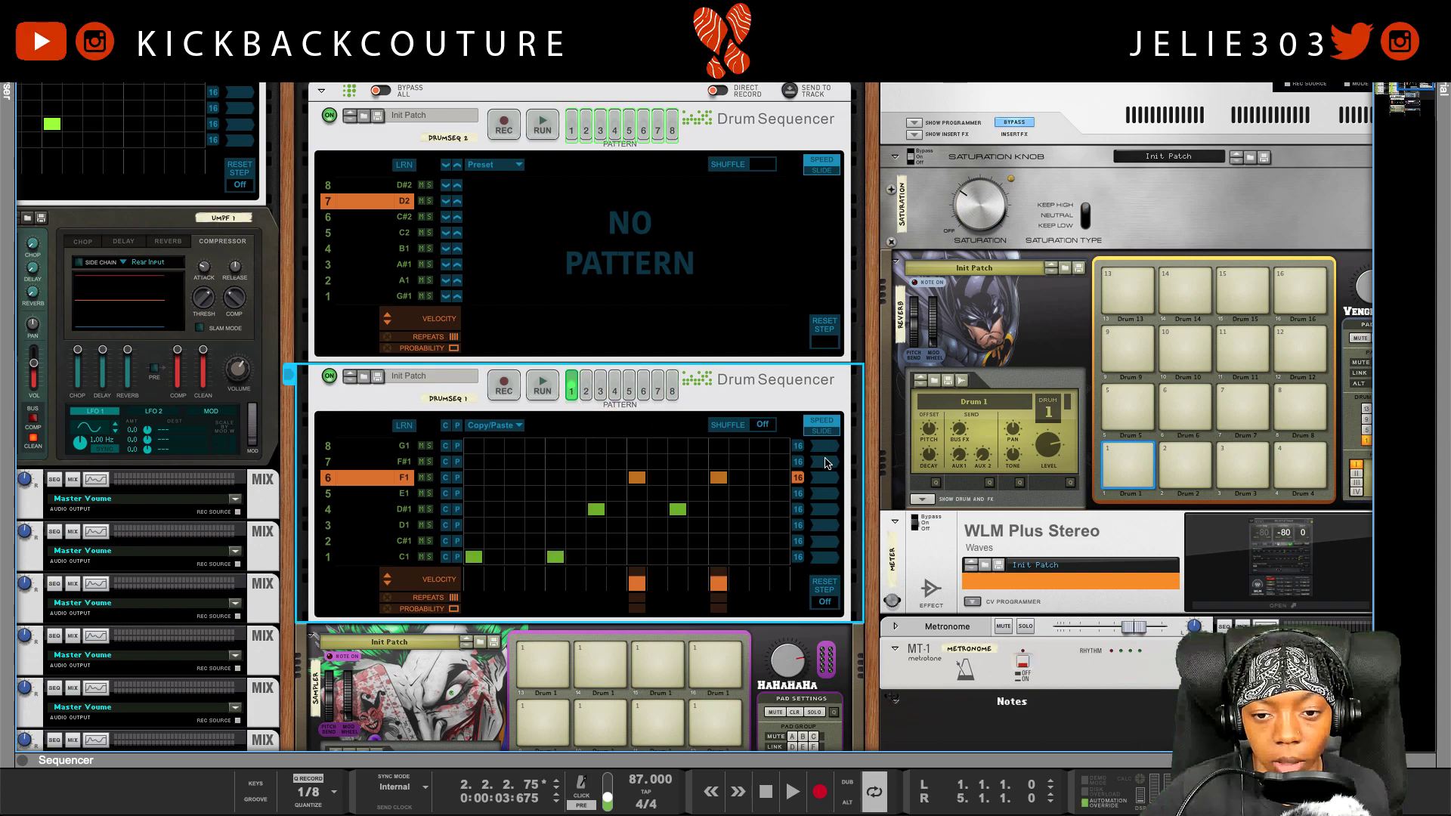